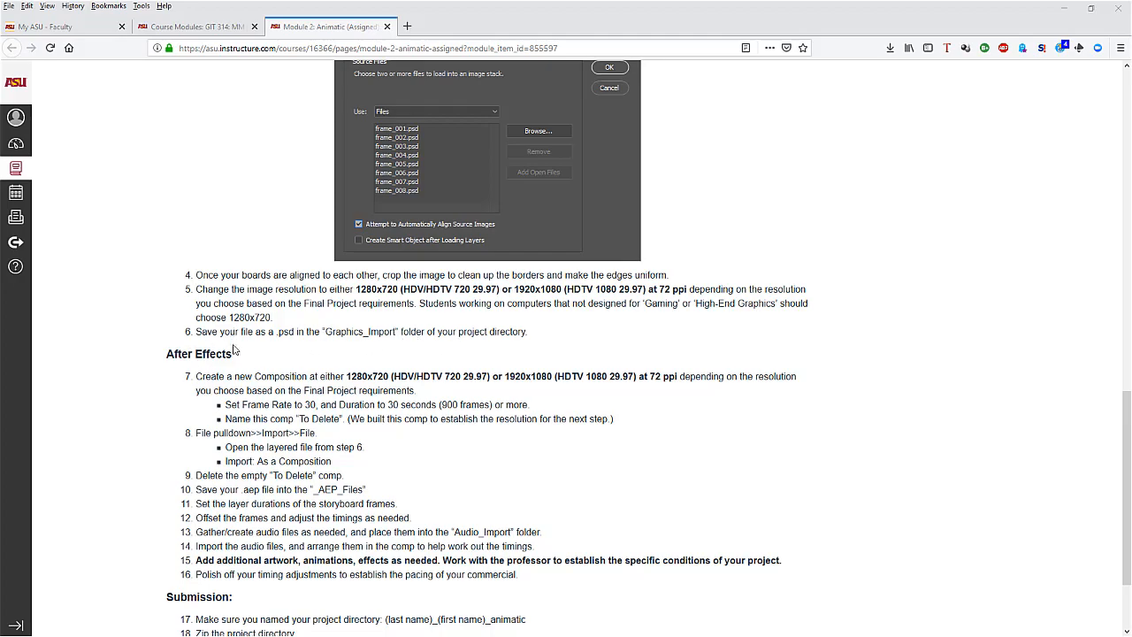
Rename the animatic folder in GIT 314 GROUND with the student's last name, first name and the suffix "animatic", separated by underscores
{"action": "scroll", "coordinate": [477, 380], "scroll_direction": "up", "scroll_amount": 3}
{"action": "scroll", "coordinate": [507, 384], "scroll_direction": "up", "scroll_amount": 10}
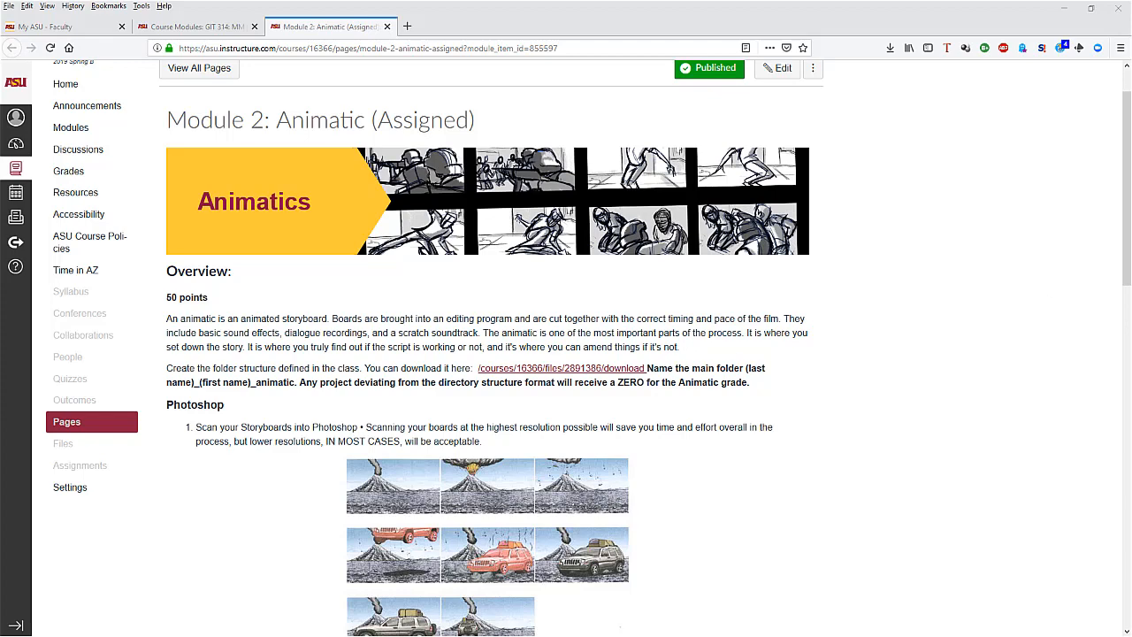
{"action": "left_click_drag", "start_coordinate": [1131, 200], "coordinate": [514, 124]}
{"action": "left_click", "coordinate": [429, 207]}
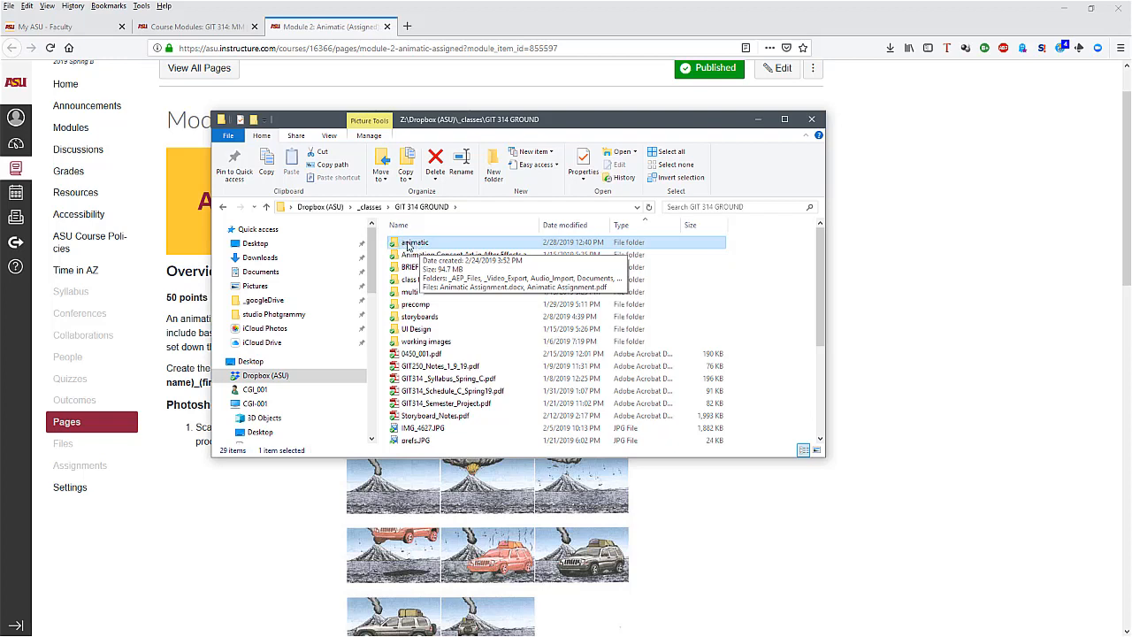
{"action": "left_click", "coordinate": [409, 244]}
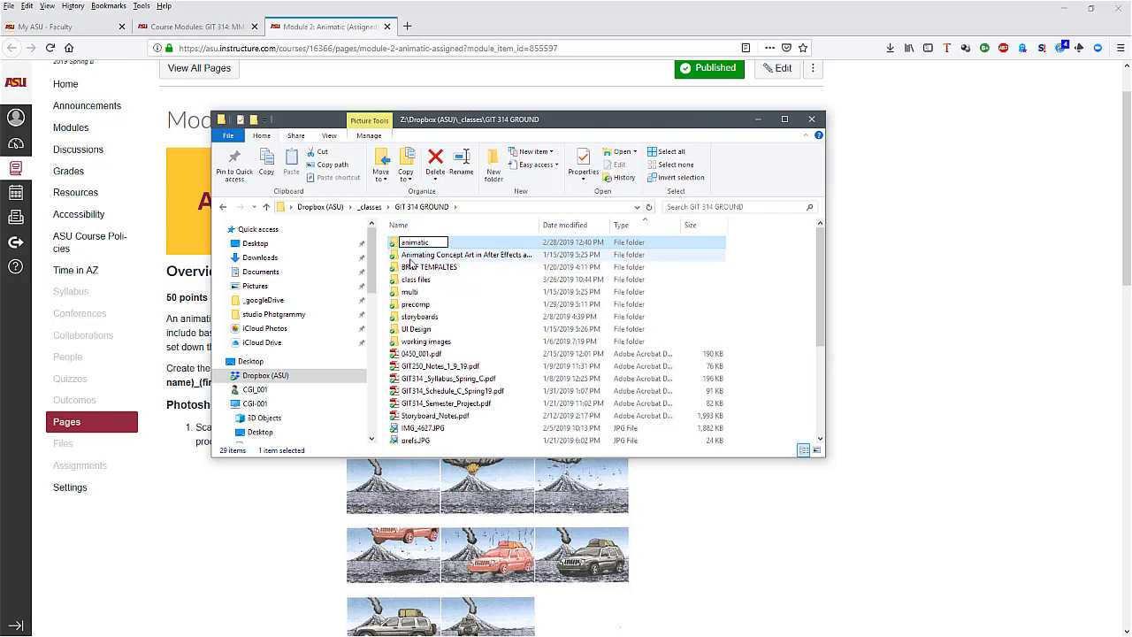
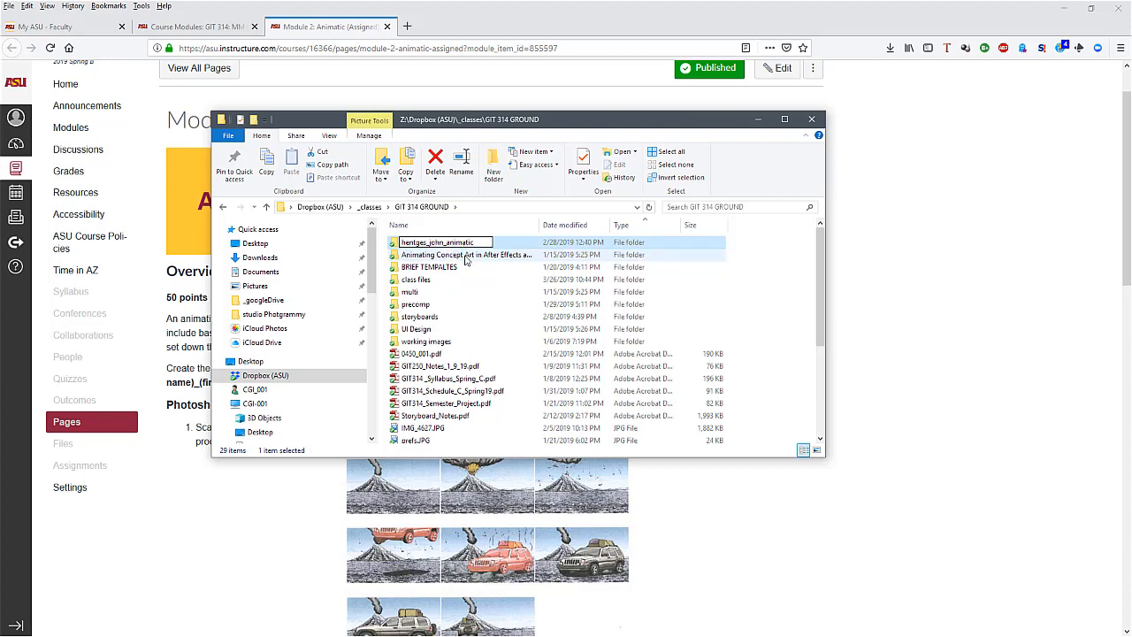
{"action": "left_click", "coordinate": [466, 257]}
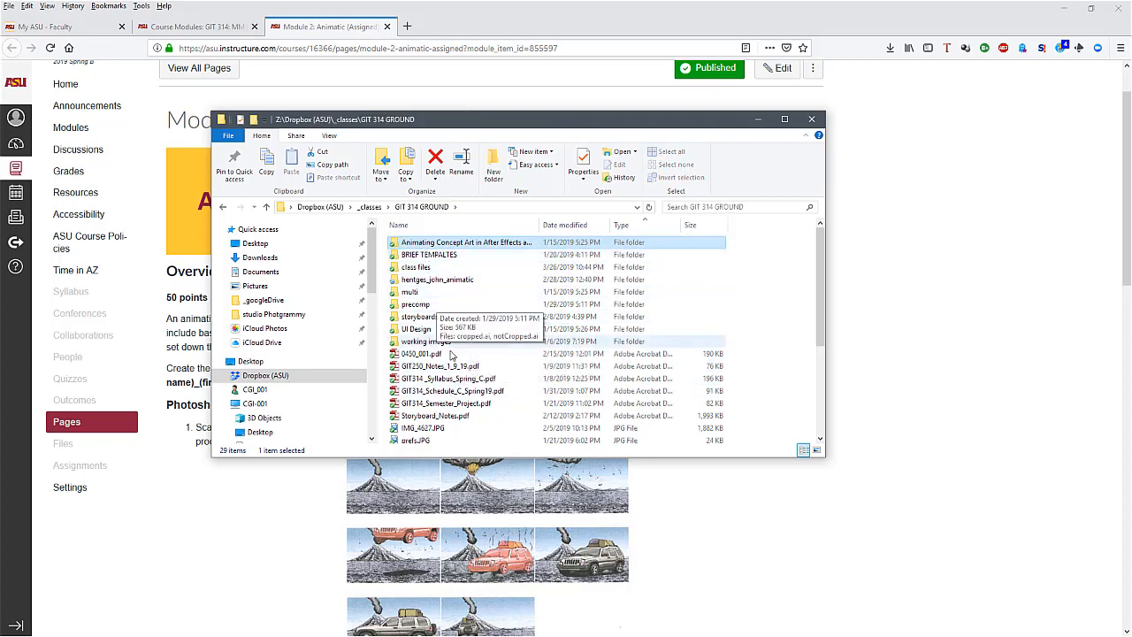
Open storyboard_001.psd in Photoshop from the Documents subfolder of the renamed animatic project folder
{"action": "scroll", "coordinate": [439, 327], "scroll_direction": "down", "scroll_amount": 3}
{"action": "scroll", "coordinate": [438, 309], "scroll_direction": "up", "scroll_amount": 3}
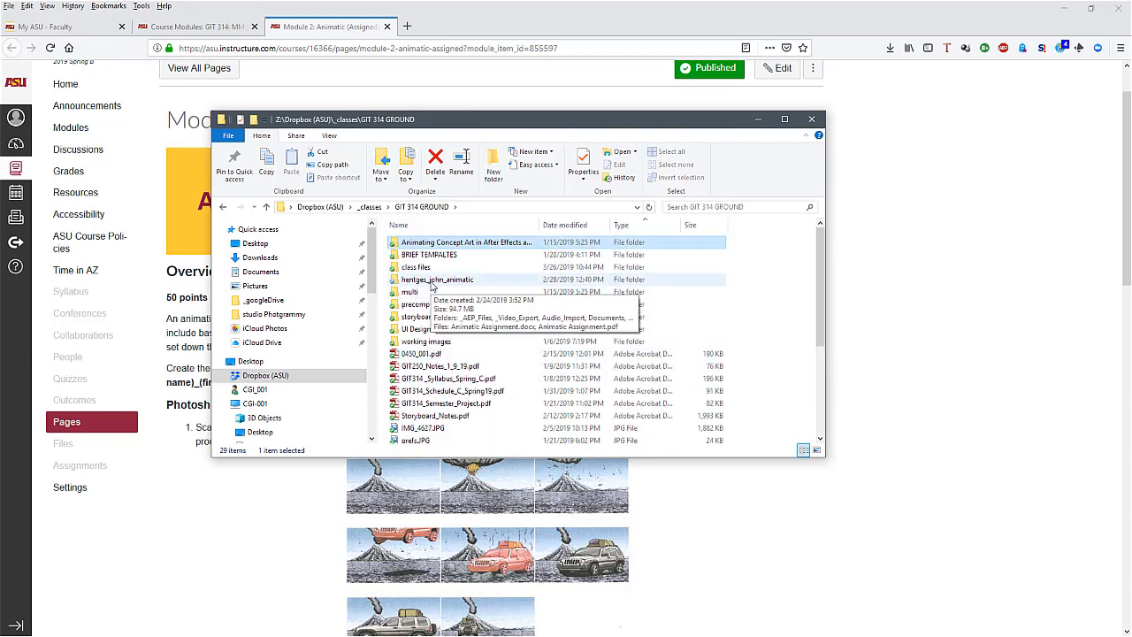
{"action": "double_click", "coordinate": [431, 280]}
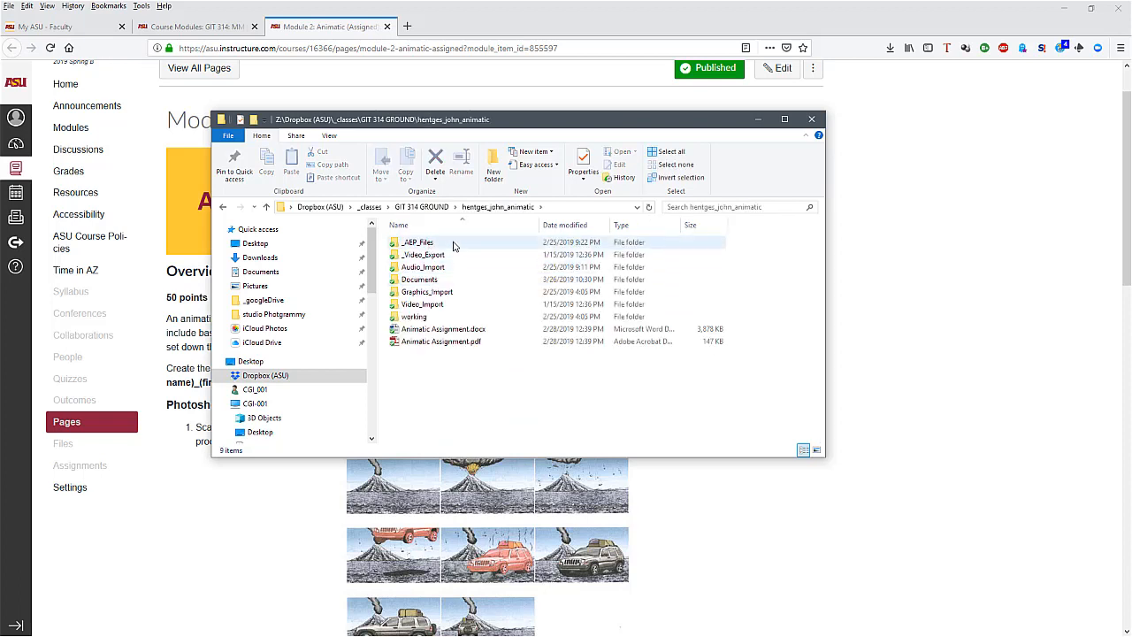
{"action": "left_click_drag", "start_coordinate": [454, 245], "coordinate": [393, 312]}
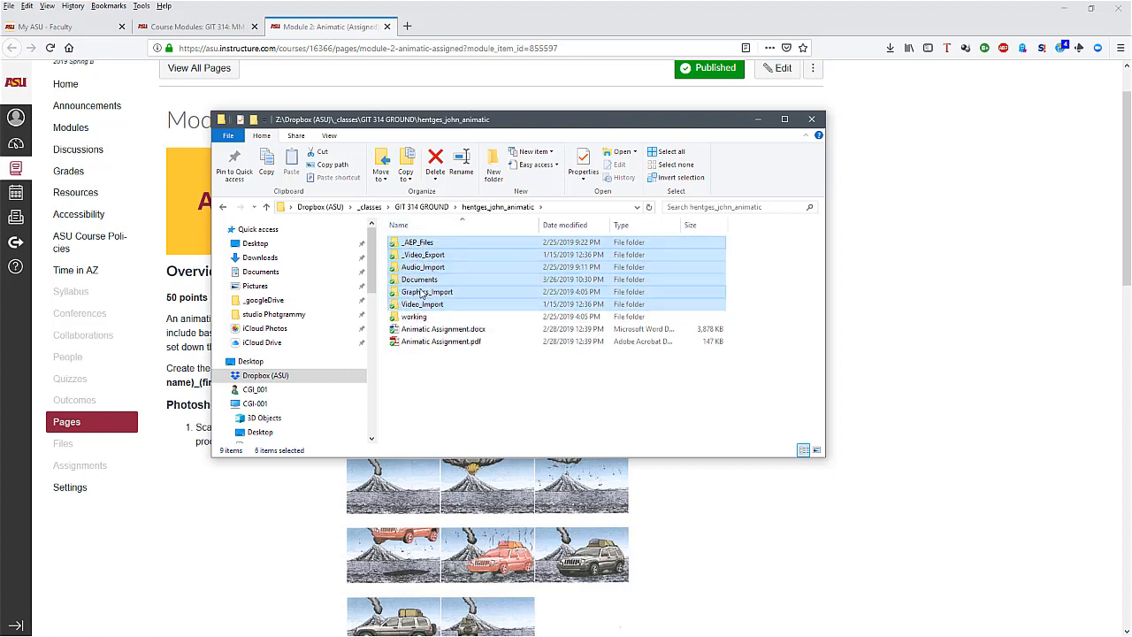
{"action": "left_click", "coordinate": [424, 282]}
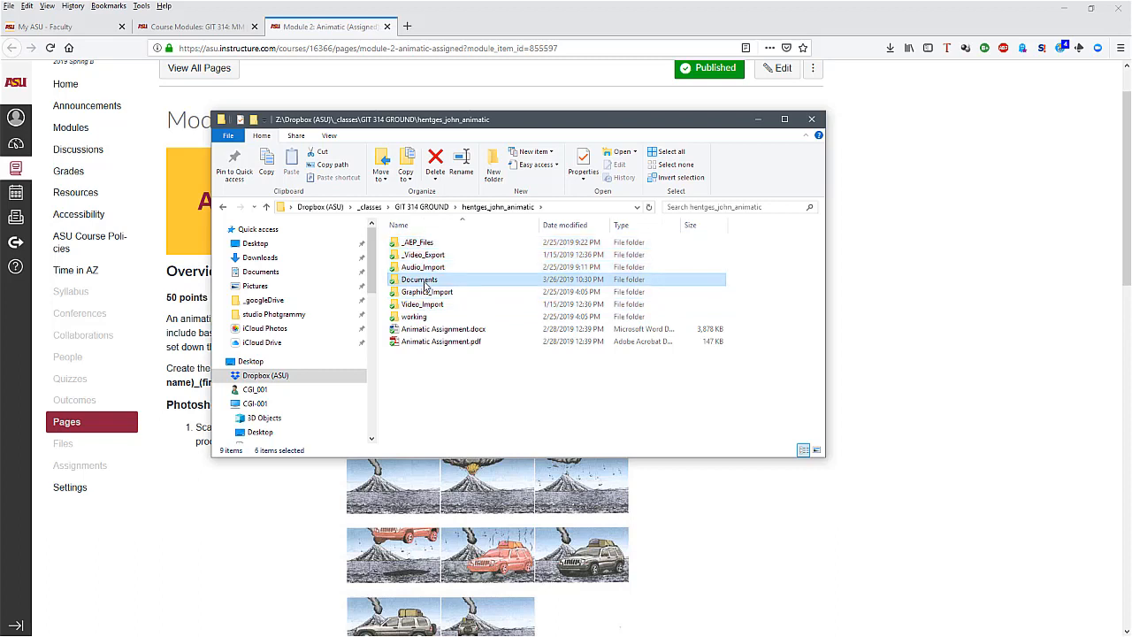
{"action": "double_click", "coordinate": [425, 282]}
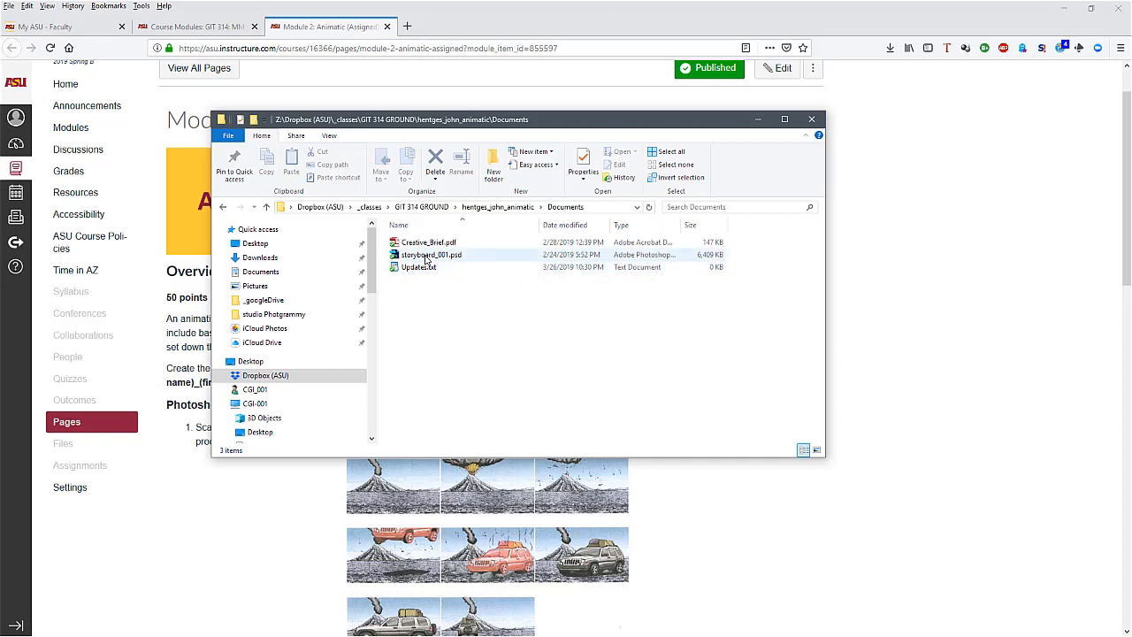
{"action": "left_click_drag", "start_coordinate": [459, 127], "coordinate": [529, 135]}
{"action": "double_click", "coordinate": [498, 260]}
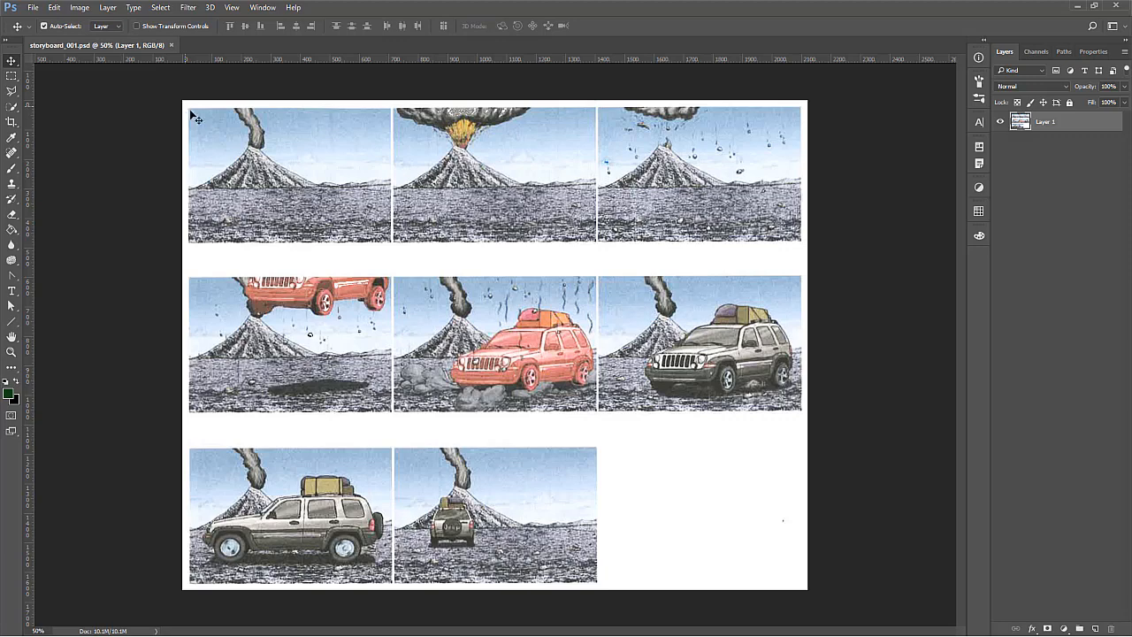
Check the storyboard's pixel dimensions and resolution in Image Size, and close it without changing anything
{"action": "left_click", "coordinate": [80, 7]}
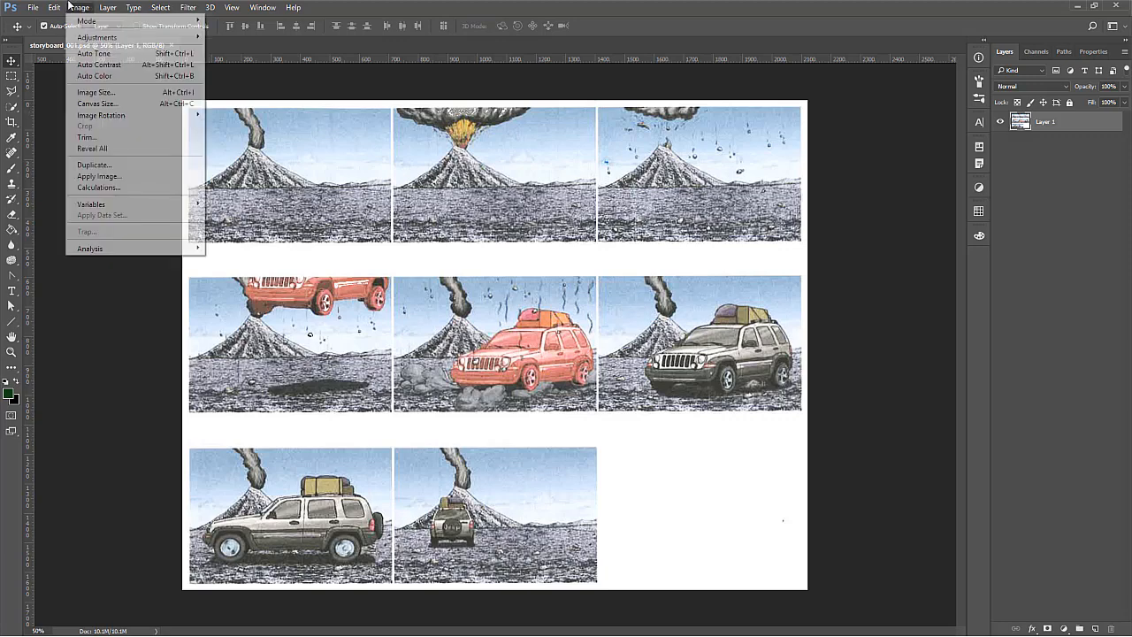
{"action": "mouse_move", "coordinate": [88, 41]}
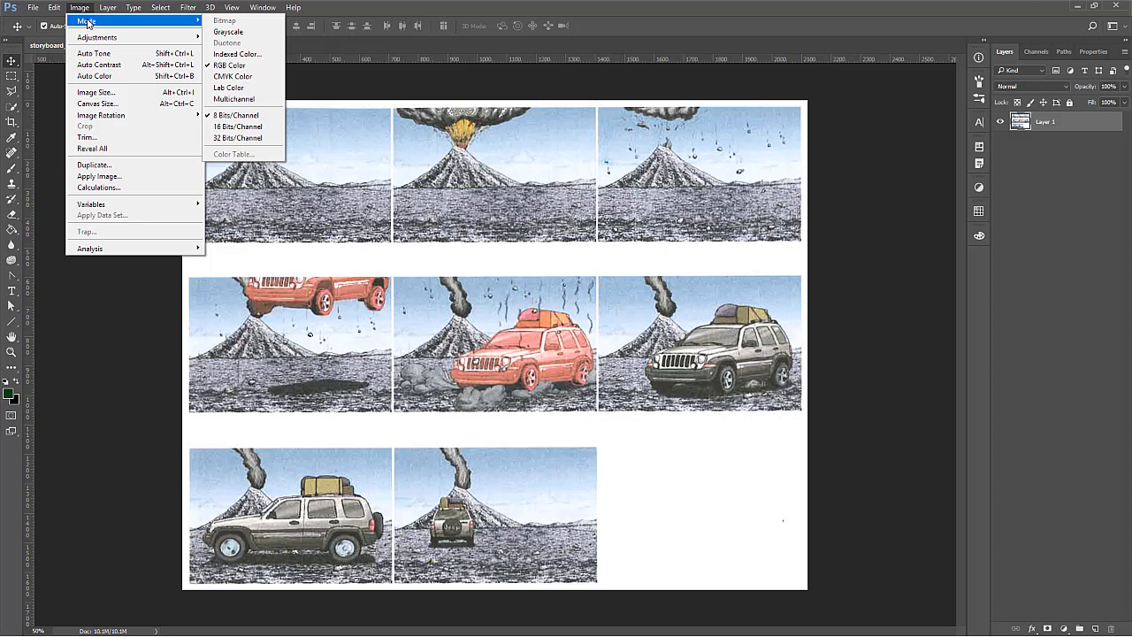
{"action": "left_click", "coordinate": [100, 98]}
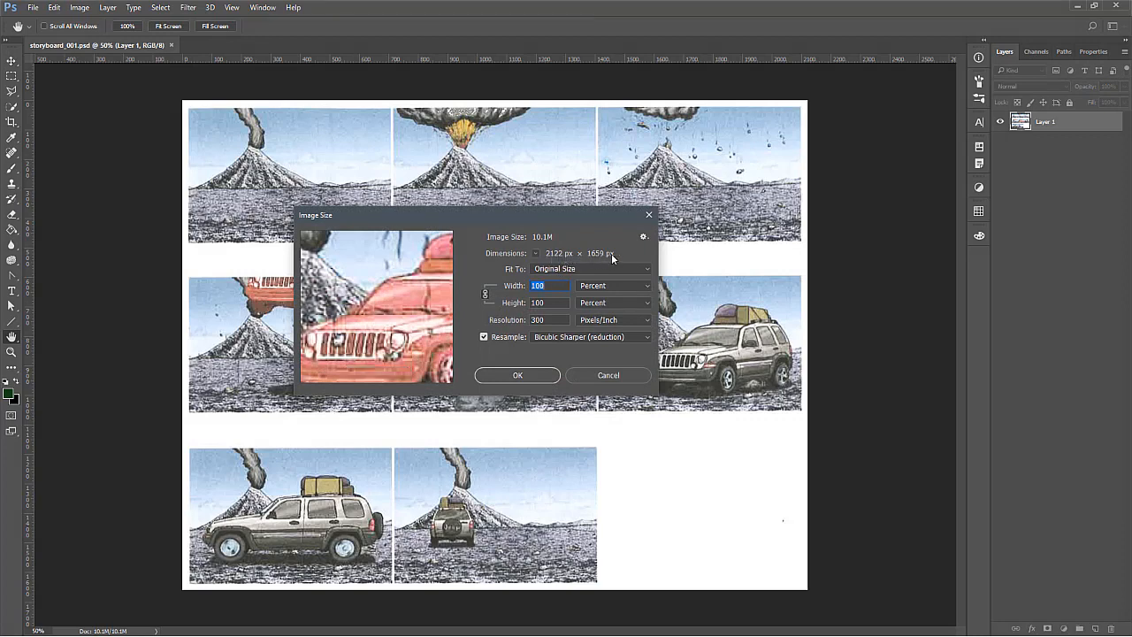
{"action": "left_click", "coordinate": [549, 321]}
{"action": "left_click", "coordinate": [606, 374]}
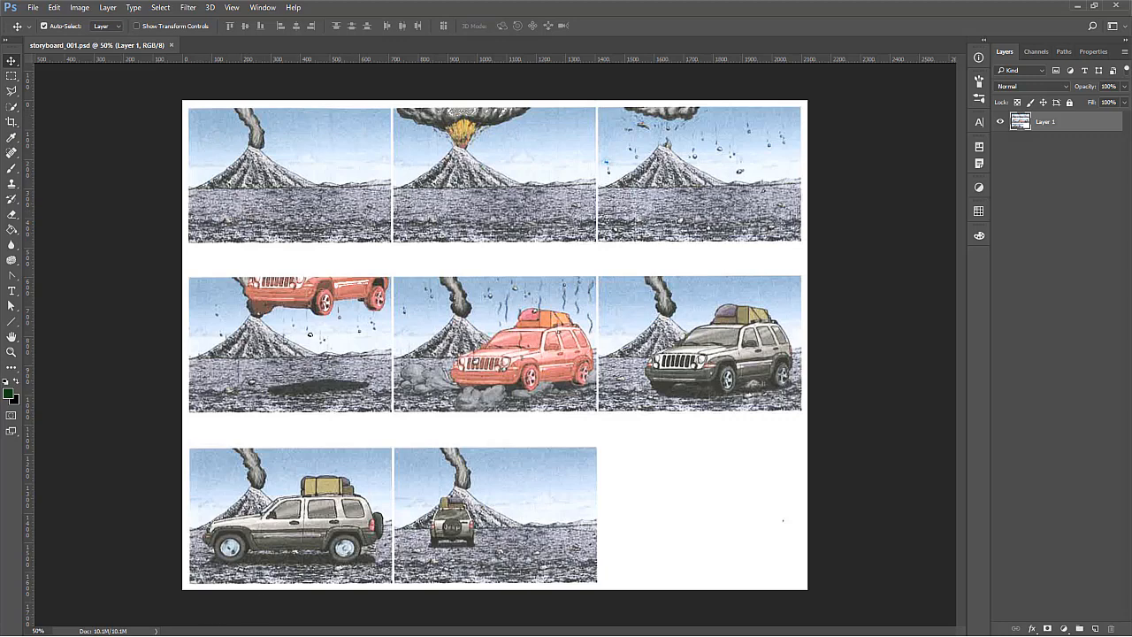
Switch to the Module 2 Animatic page in the browser, review the resolution options in instruction 5, and return to Photoshop
{"action": "left_click", "coordinate": [1075, 6]}
{"action": "scroll", "coordinate": [749, 447], "scroll_direction": "down", "scroll_amount": 5}
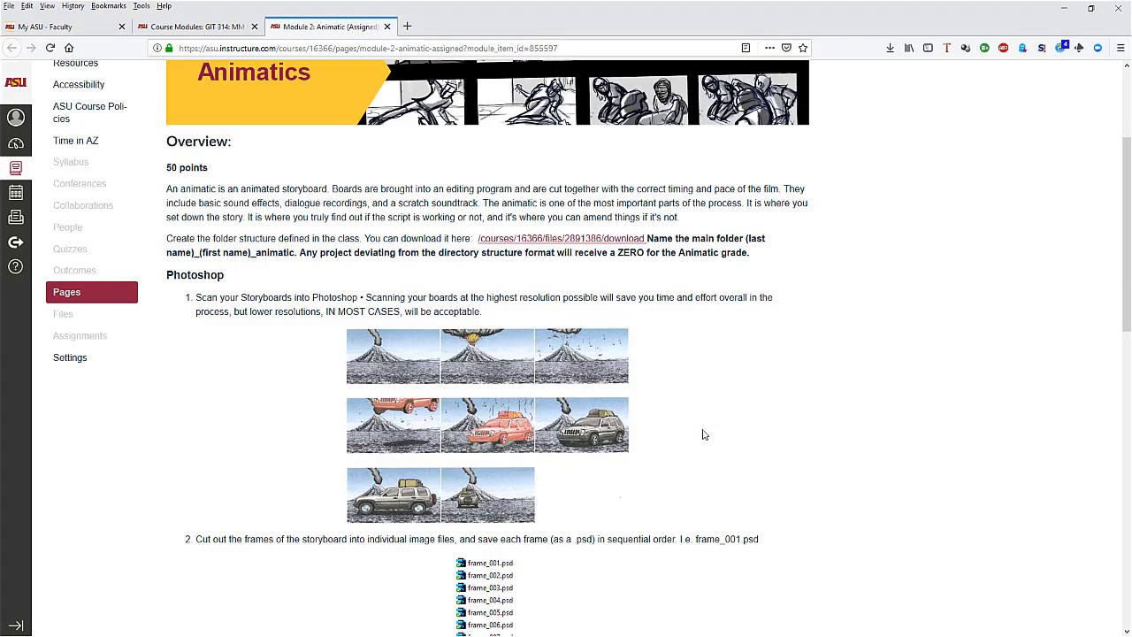
{"action": "scroll", "coordinate": [703, 435], "scroll_direction": "down", "scroll_amount": 5}
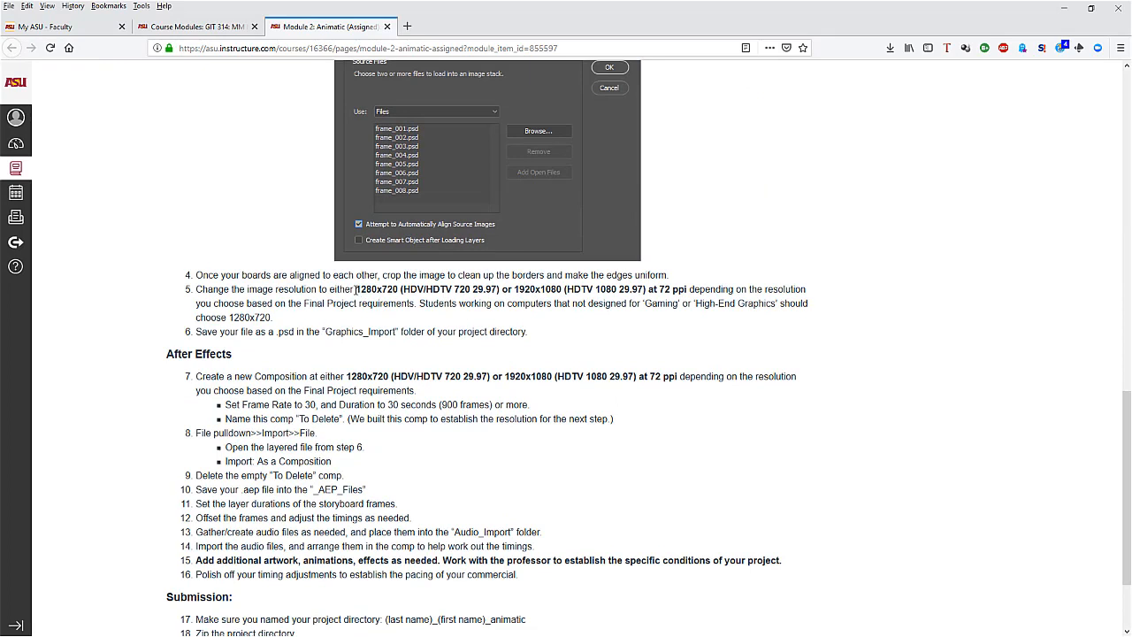
{"action": "left_click_drag", "start_coordinate": [354, 289], "coordinate": [401, 289]}
{"action": "left_click_drag", "start_coordinate": [514, 289], "coordinate": [565, 289]}
{"action": "left_click_drag", "start_coordinate": [500, 289], "coordinate": [358, 290]}
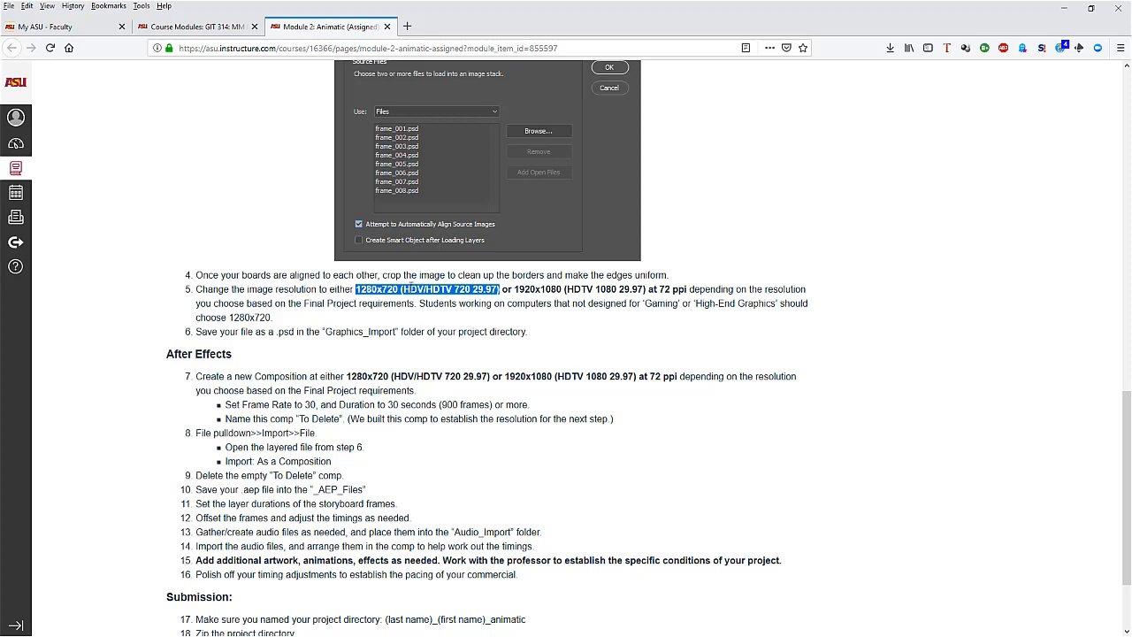
{"action": "left_click", "coordinate": [375, 290]}
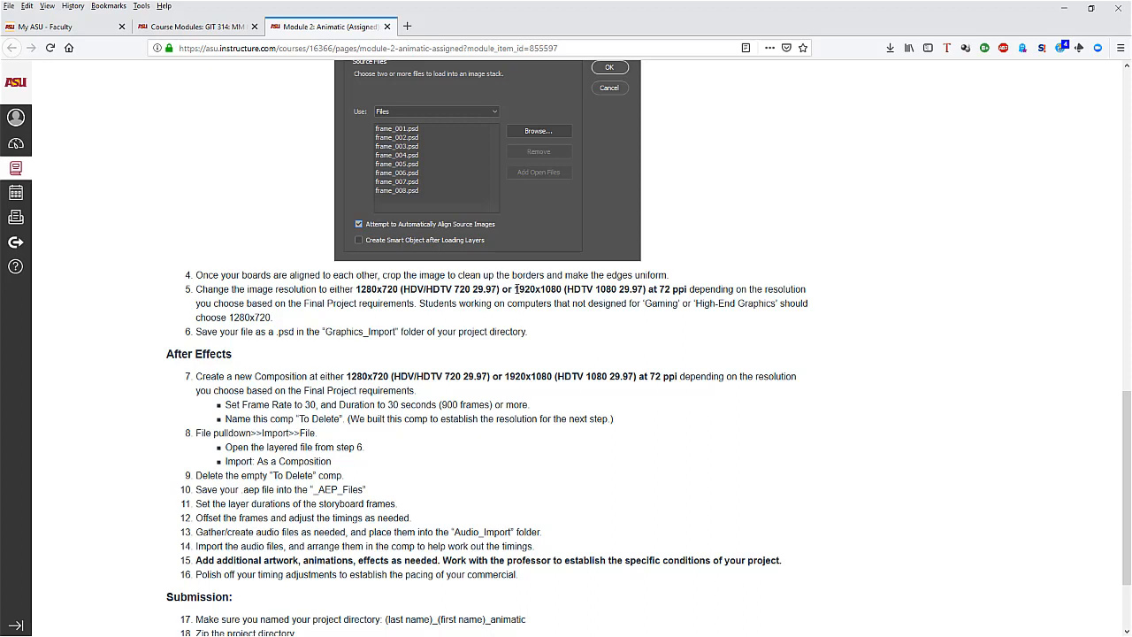
{"action": "left_click_drag", "start_coordinate": [514, 290], "coordinate": [689, 289]}
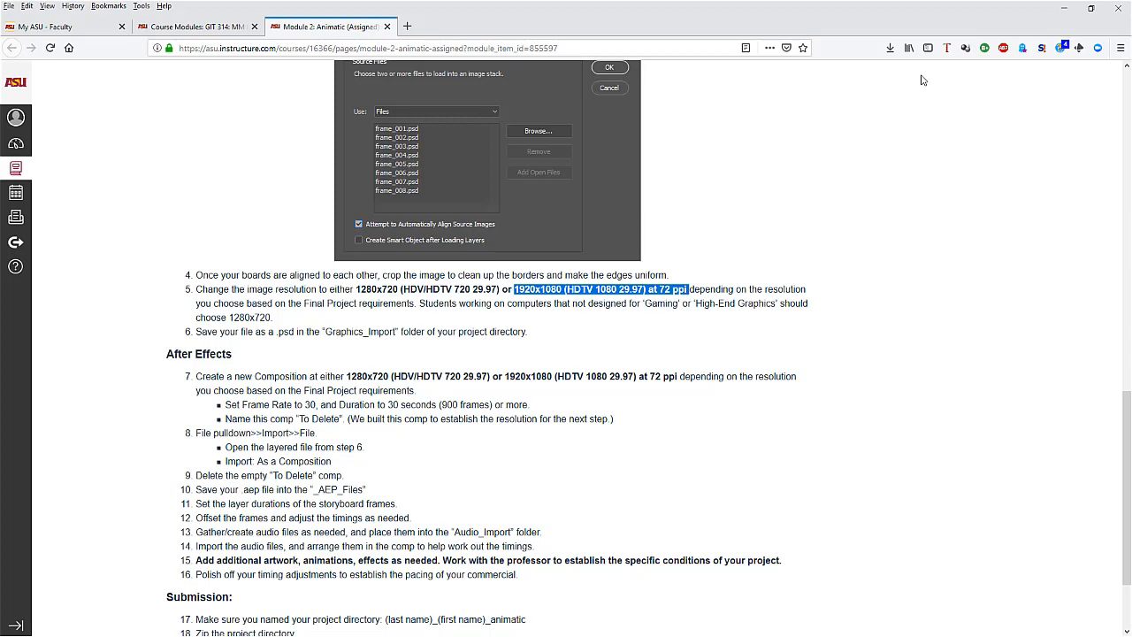
{"action": "left_click", "coordinate": [1064, 8]}
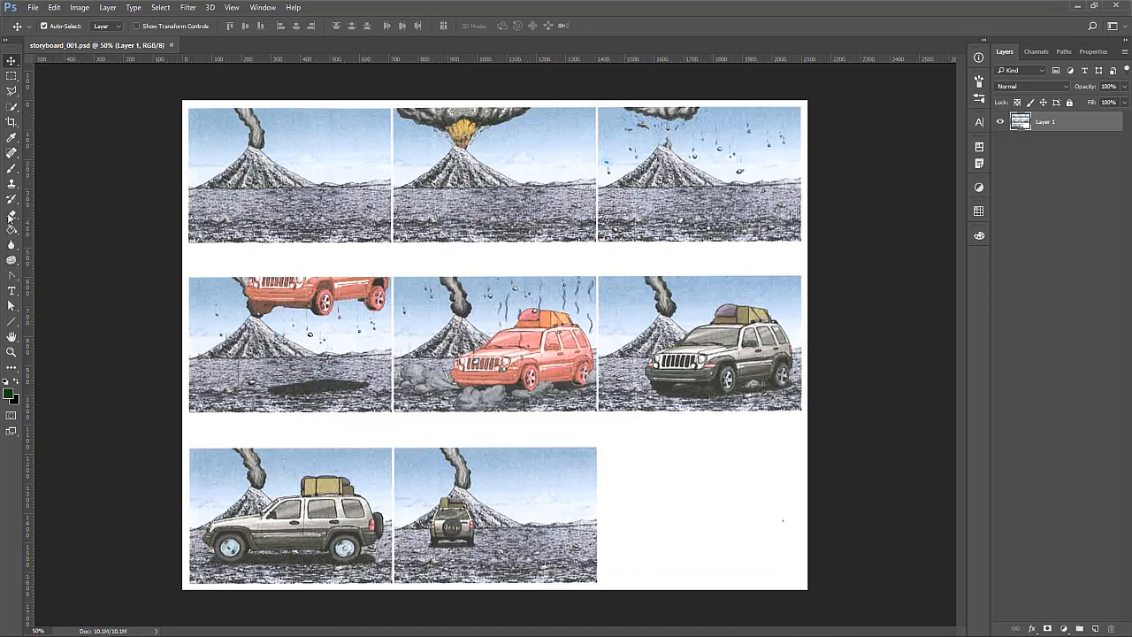
Change the Rectangular Marquee style from Fixed Ratio to Normal and clear the trial selection around the first frame
{"action": "left_click", "coordinate": [12, 75]}
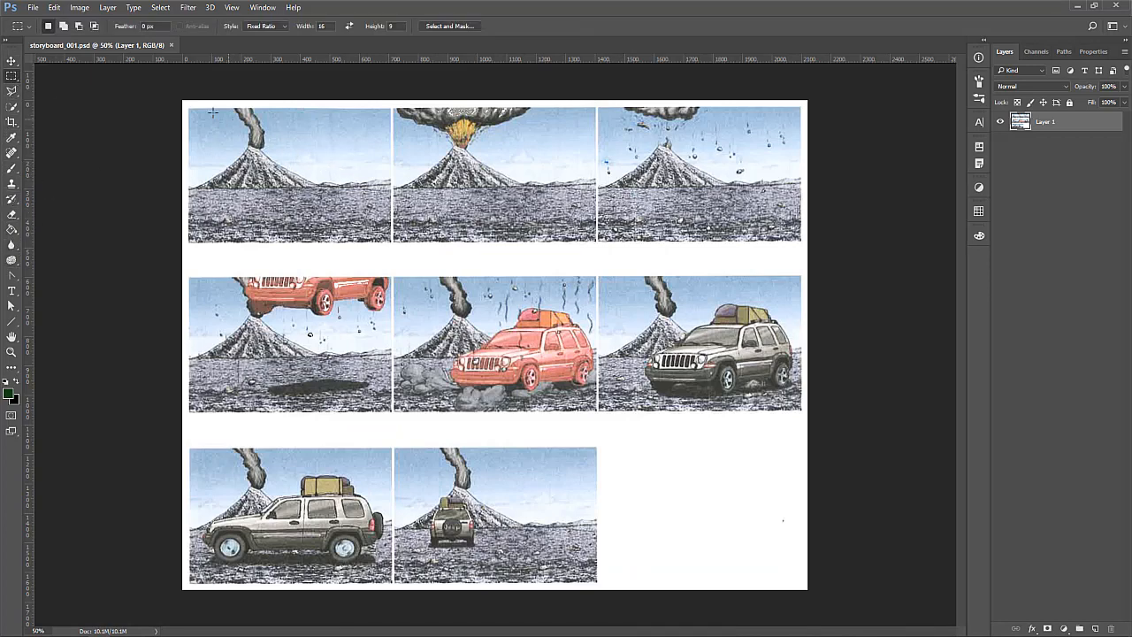
{"action": "left_click_drag", "start_coordinate": [186, 109], "coordinate": [394, 265]}
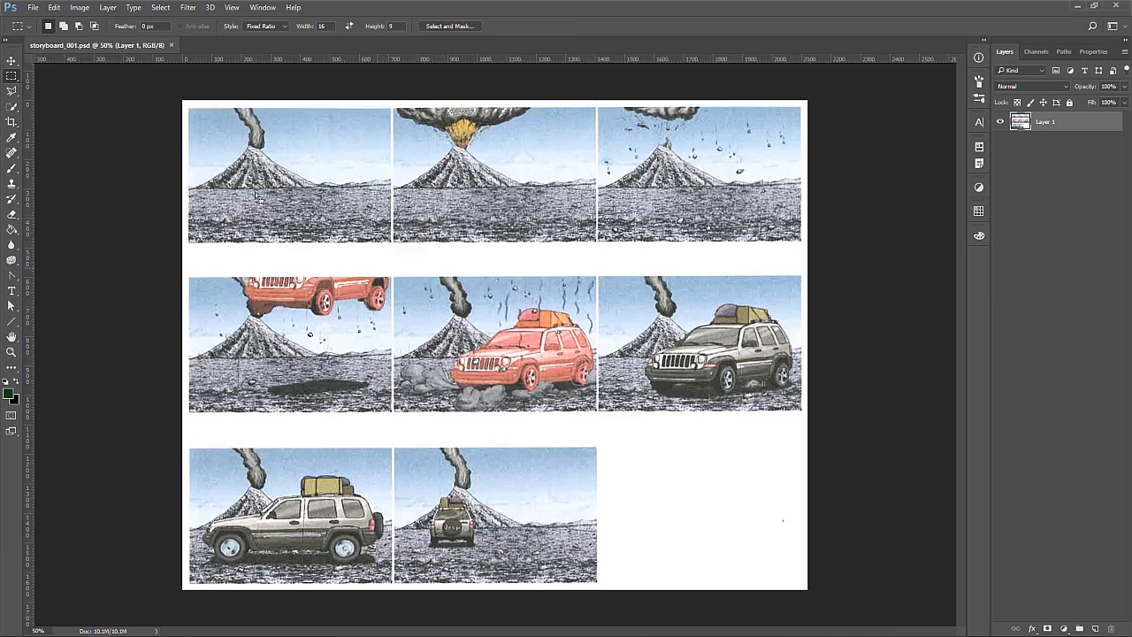
{"action": "left_click", "coordinate": [266, 27]}
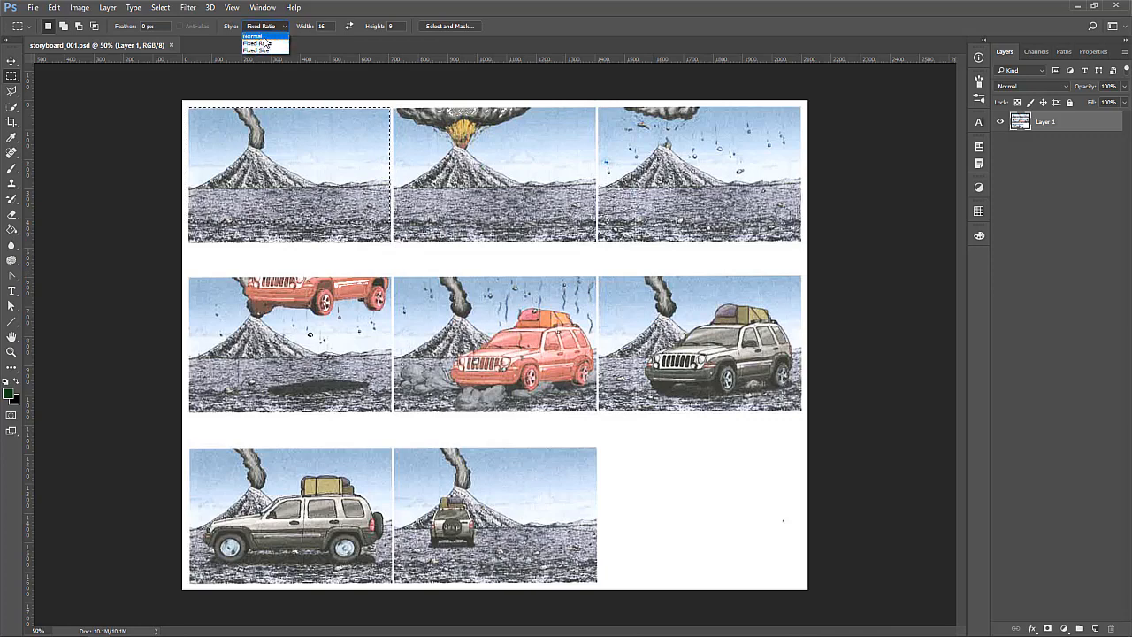
{"action": "left_click", "coordinate": [257, 36]}
{"action": "left_click", "coordinate": [171, 171]}
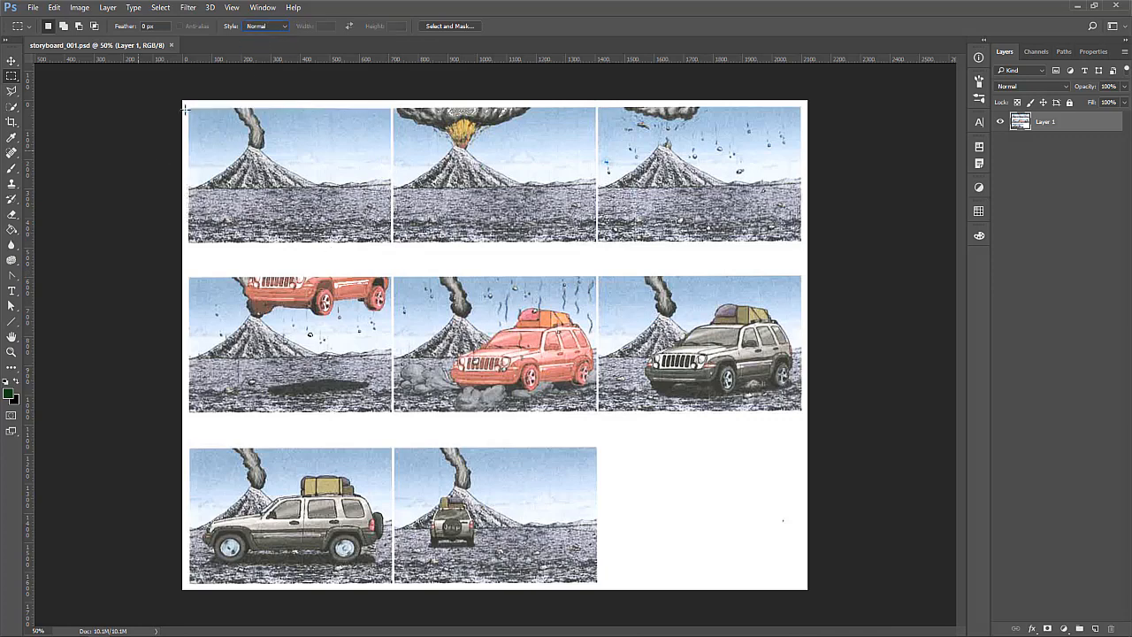
Try a freehand marquee selection of about 676 x 457 px around the first storyboard frame
{"action": "left_click_drag", "start_coordinate": [188, 108], "coordinate": [388, 244]}
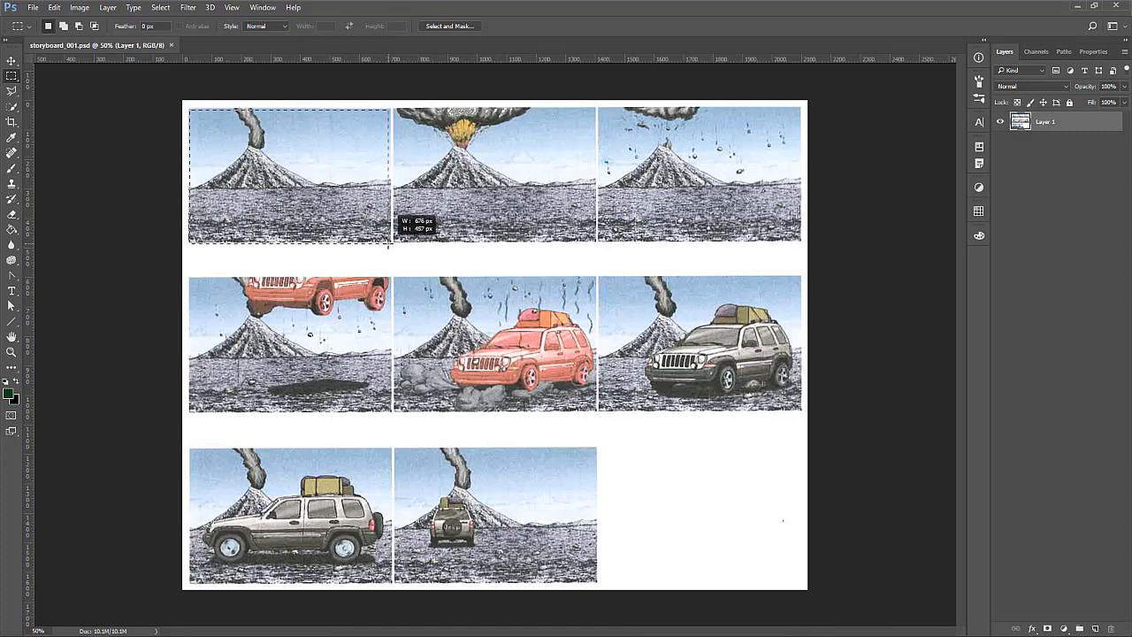
{"action": "left_click_drag", "start_coordinate": [388, 245], "coordinate": [388, 244]}
{"action": "left_click_drag", "start_coordinate": [388, 245], "coordinate": [388, 245]}
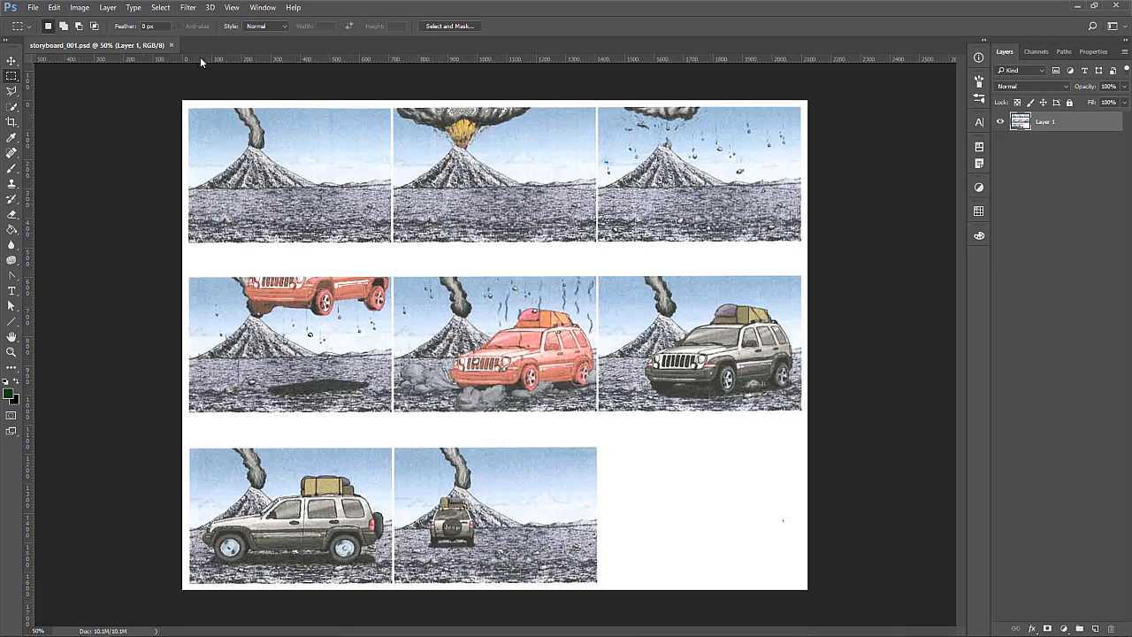
Check the ruler units, try a horizontal guide along the top edge of the first frame row, and remove it with the Move tool
{"action": "right_click", "coordinate": [571, 59]}
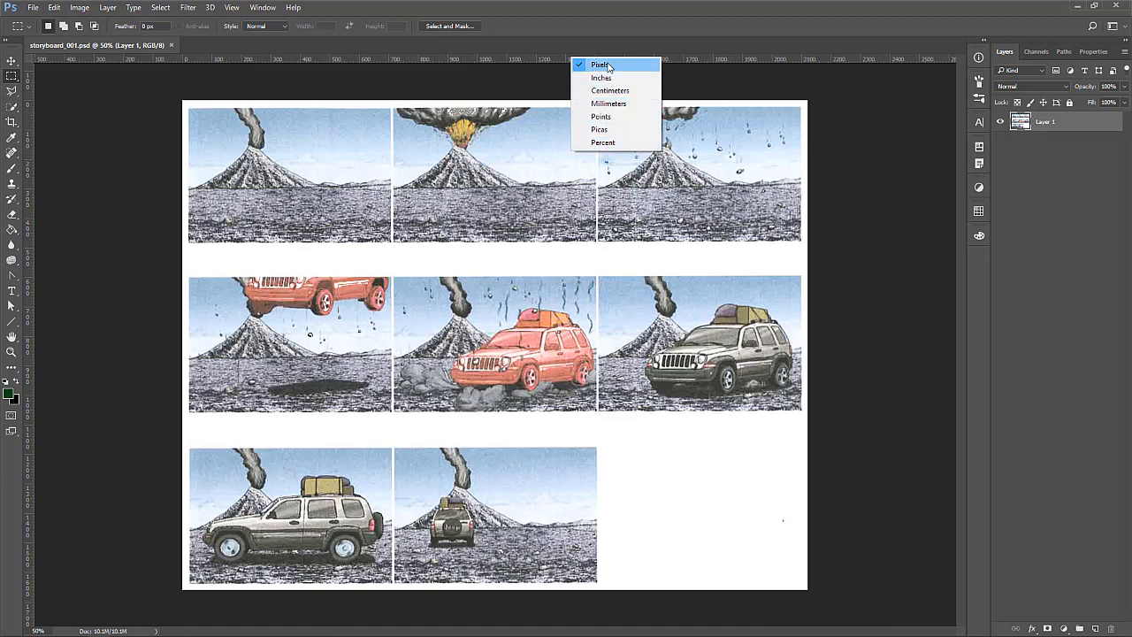
{"action": "left_click", "coordinate": [529, 56]}
{"action": "left_click_drag", "start_coordinate": [519, 57], "coordinate": [532, 107]}
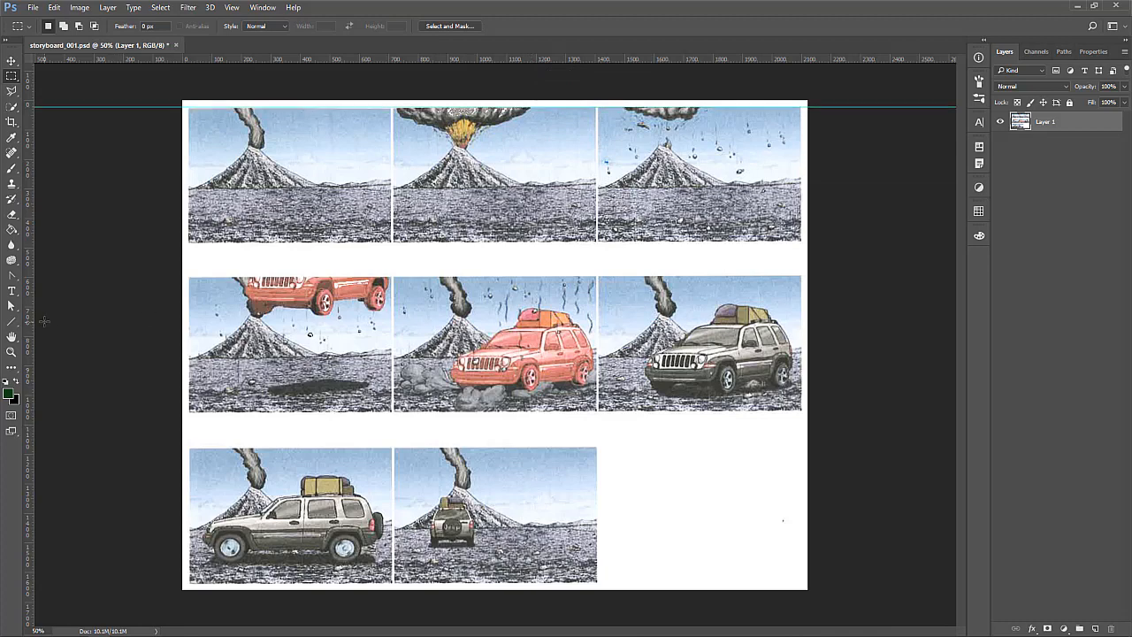
{"action": "mouse_move", "coordinate": [30, 320]}
{"action": "left_mouse_down"}
{"action": "mouse_move", "coordinate": [188, 320]}
{"action": "mouse_move", "coordinate": [23, 324]}
{"action": "left_mouse_up"}
{"action": "left_click", "coordinate": [12, 60]}
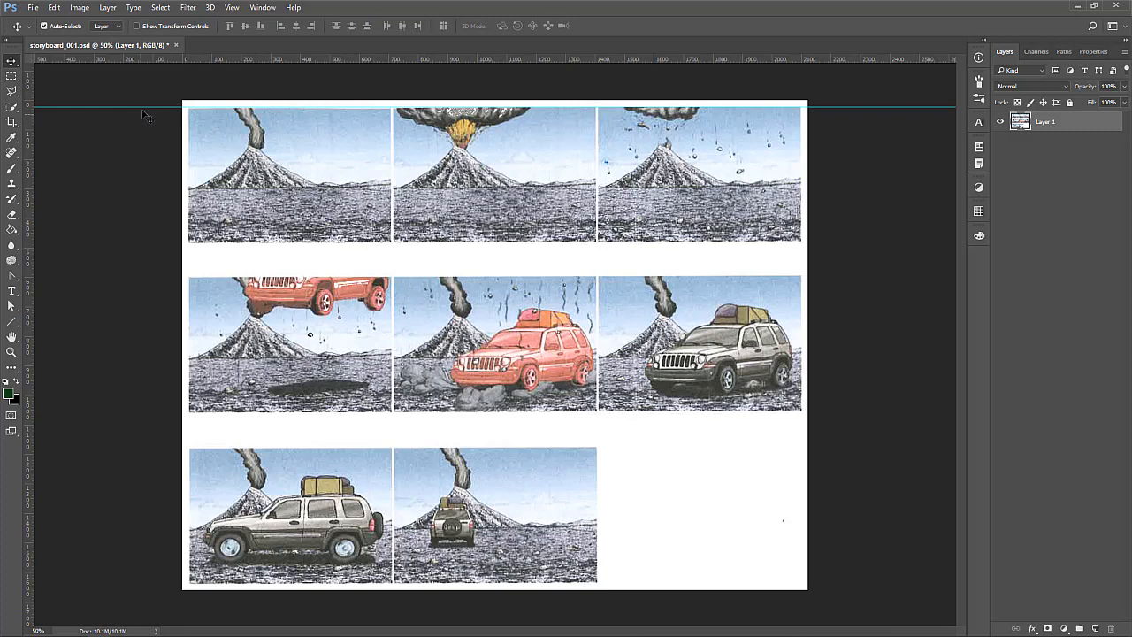
{"action": "left_click_drag", "start_coordinate": [150, 106], "coordinate": [152, 60]}
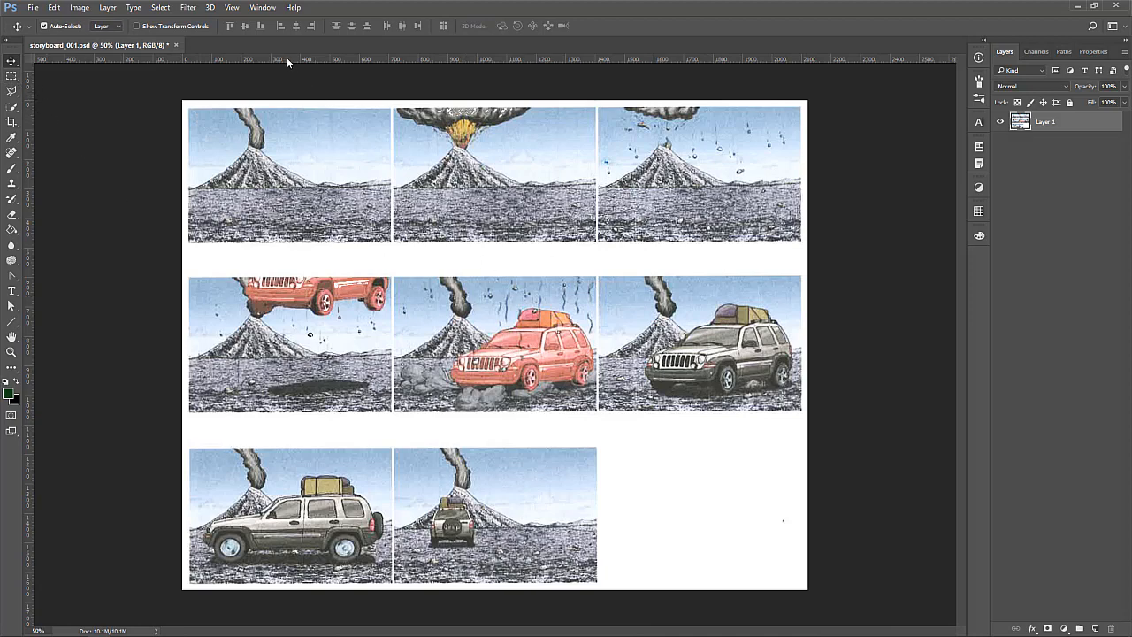
Place six horizontal guides along the top and bottom edges of all three rows of storyboard frames
{"action": "left_click_drag", "start_coordinate": [286, 58], "coordinate": [284, 106]}
{"action": "left_click_drag", "start_coordinate": [280, 60], "coordinate": [299, 241]}
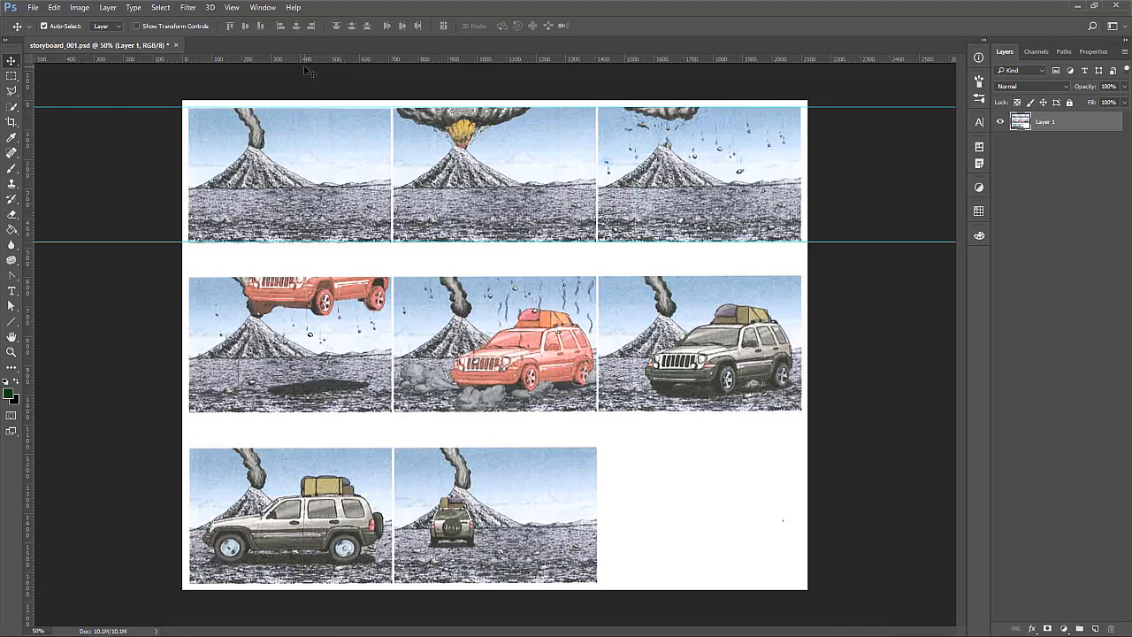
{"action": "left_click_drag", "start_coordinate": [301, 60], "coordinate": [332, 277]}
{"action": "left_click_drag", "start_coordinate": [268, 60], "coordinate": [337, 414]}
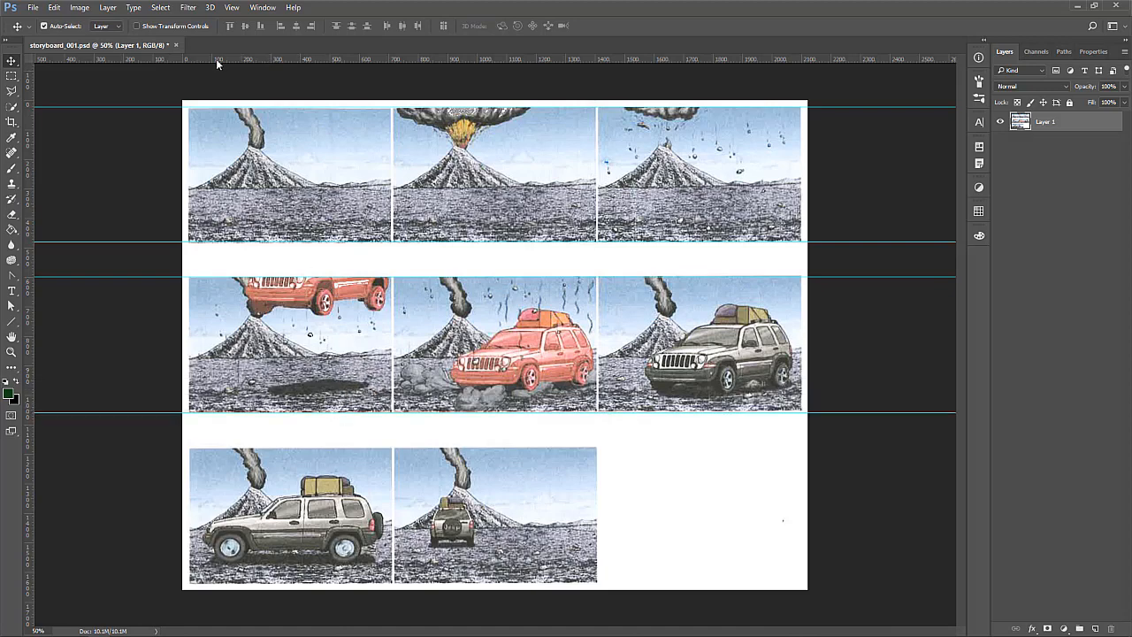
{"action": "left_click_drag", "start_coordinate": [216, 58], "coordinate": [300, 449]}
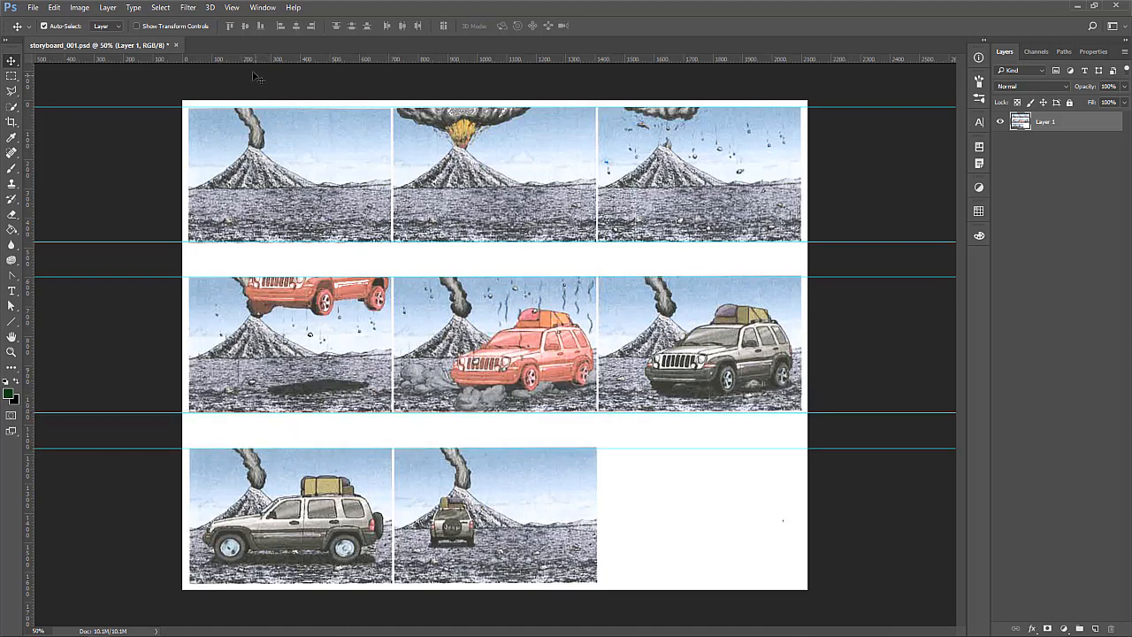
{"action": "left_click_drag", "start_coordinate": [256, 59], "coordinate": [329, 584]}
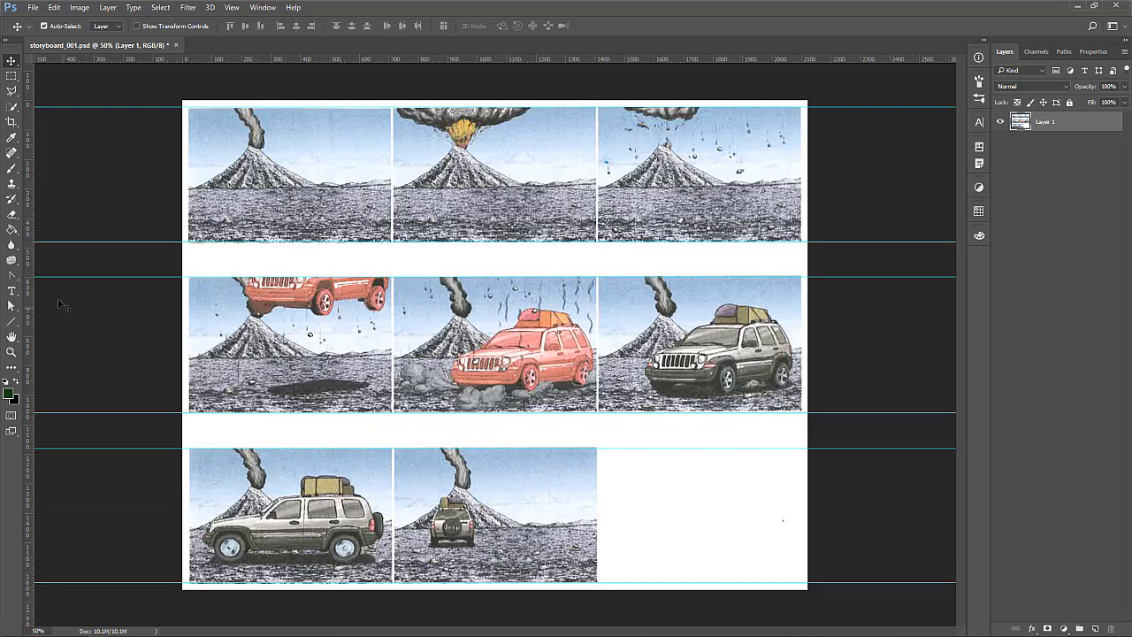
Place vertical guides at the left and right edges of the first frame column and the left edge of the second column
{"action": "left_click_drag", "start_coordinate": [26, 275], "coordinate": [187, 263]}
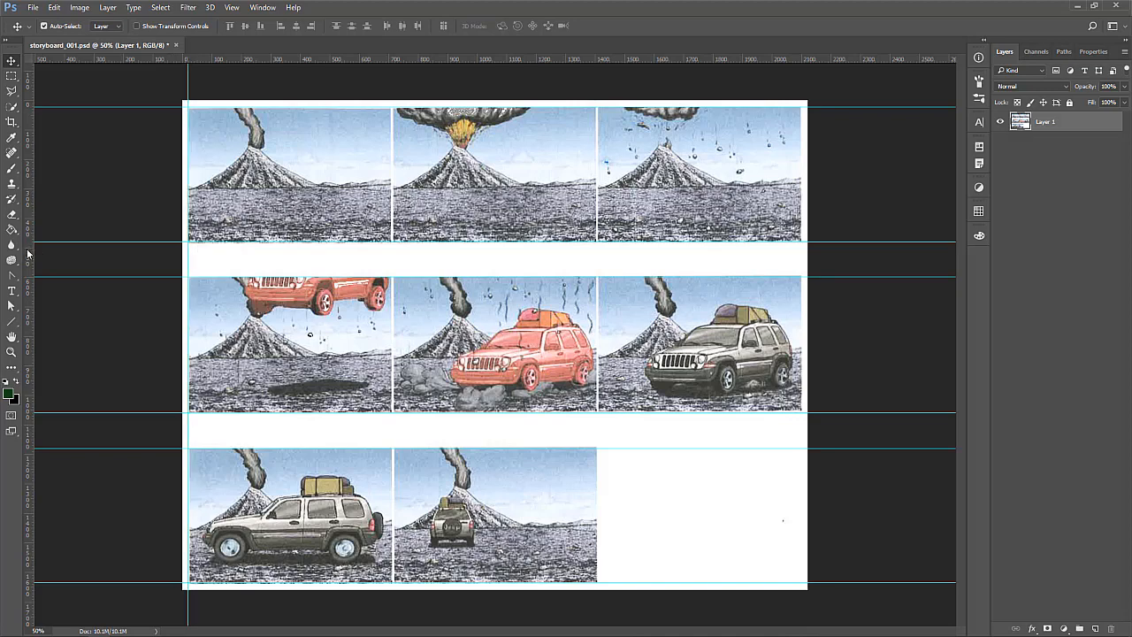
{"action": "left_click_drag", "start_coordinate": [28, 252], "coordinate": [390, 261]}
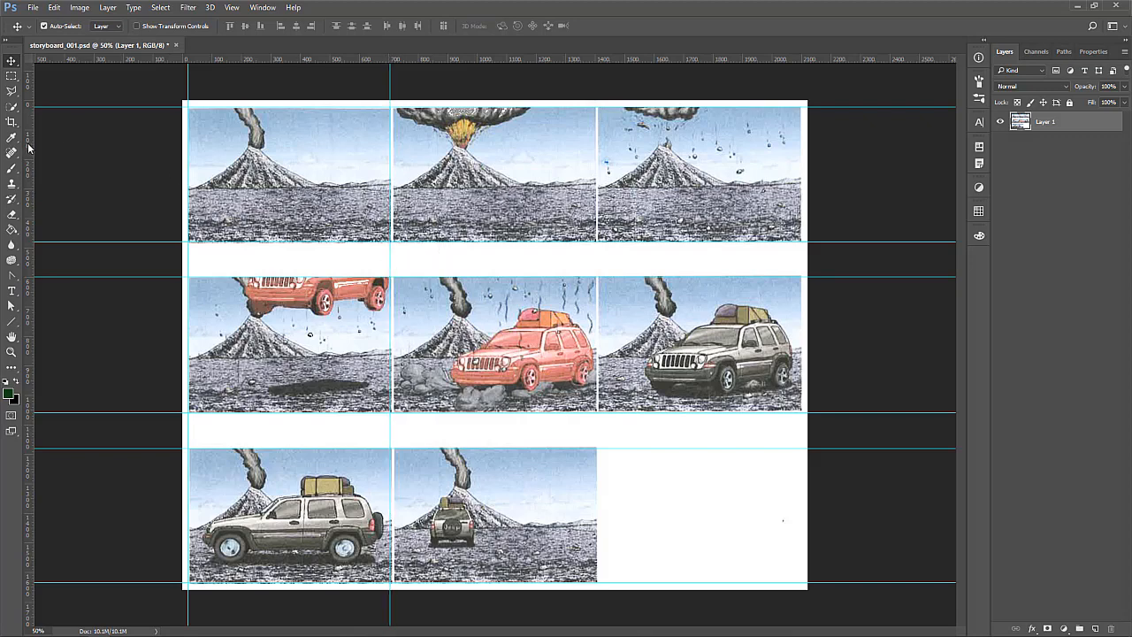
{"action": "left_click_drag", "start_coordinate": [31, 149], "coordinate": [393, 196]}
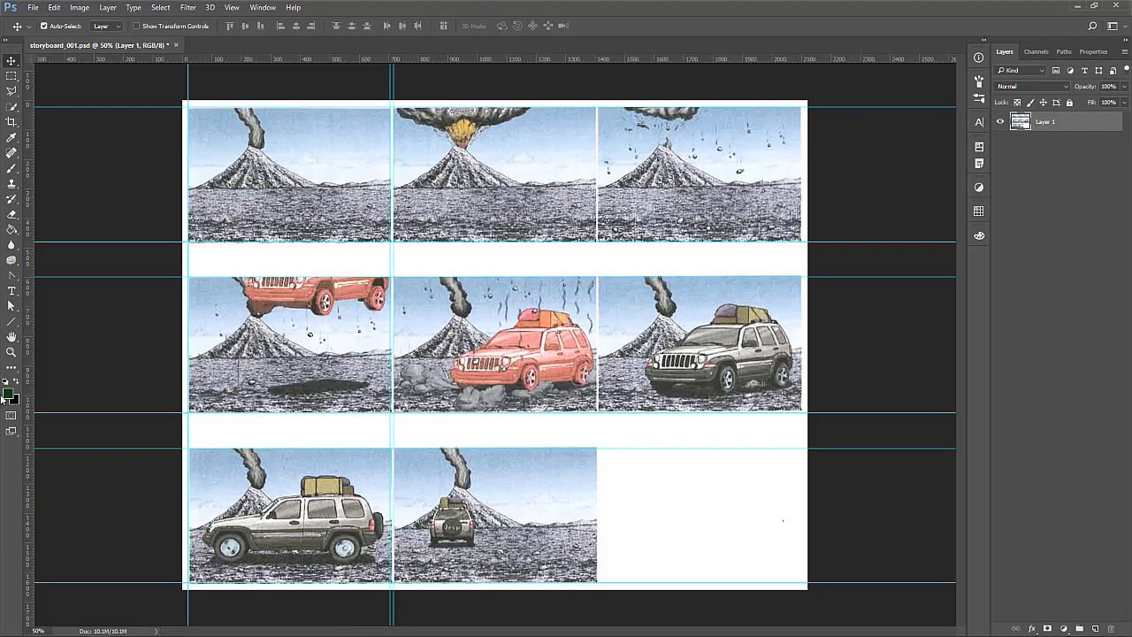
Place vertical guides at the right edge of the second frame column and at both edges of the third column
{"action": "left_click", "coordinate": [12, 351]}
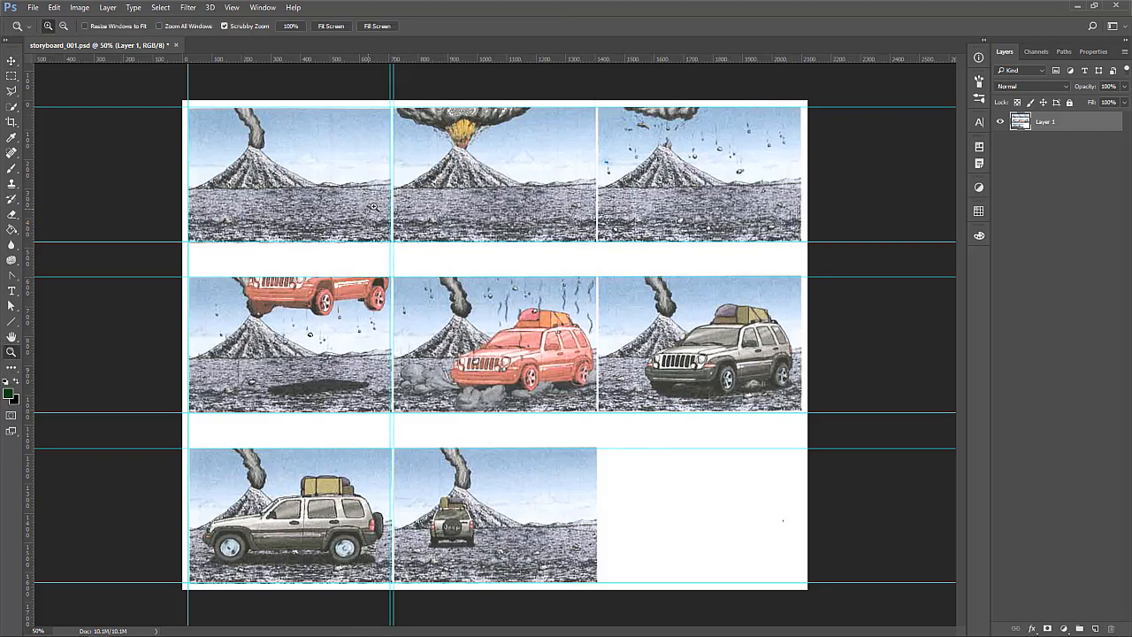
{"action": "left_click_drag", "start_coordinate": [368, 208], "coordinate": [409, 200]}
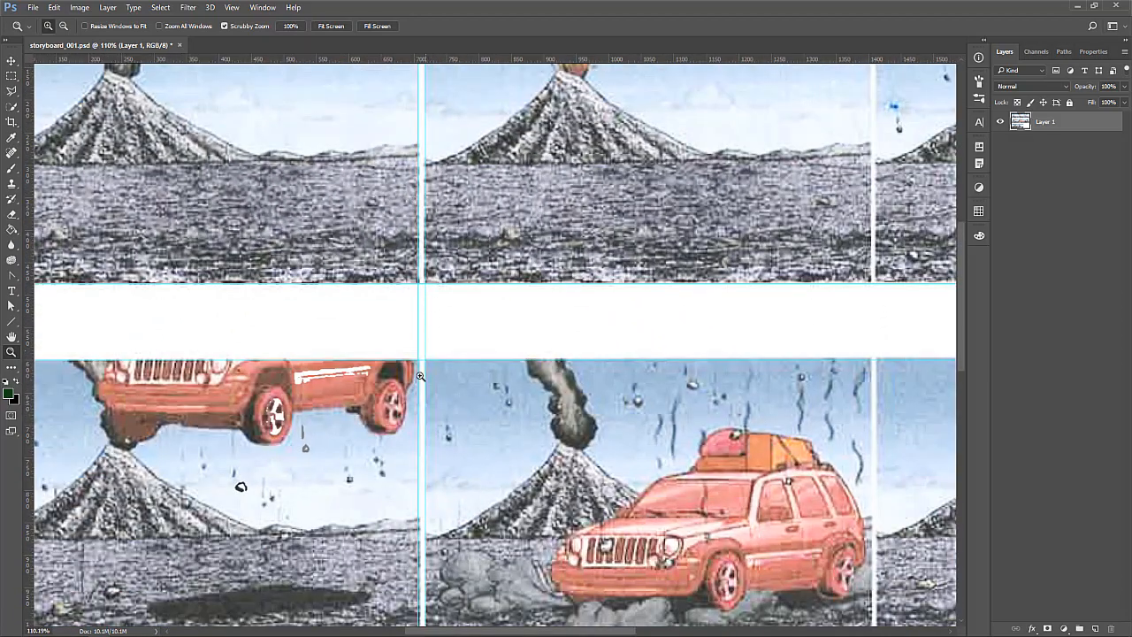
{"action": "scroll", "coordinate": [519, 346], "scroll_direction": "up", "scroll_amount": 4}
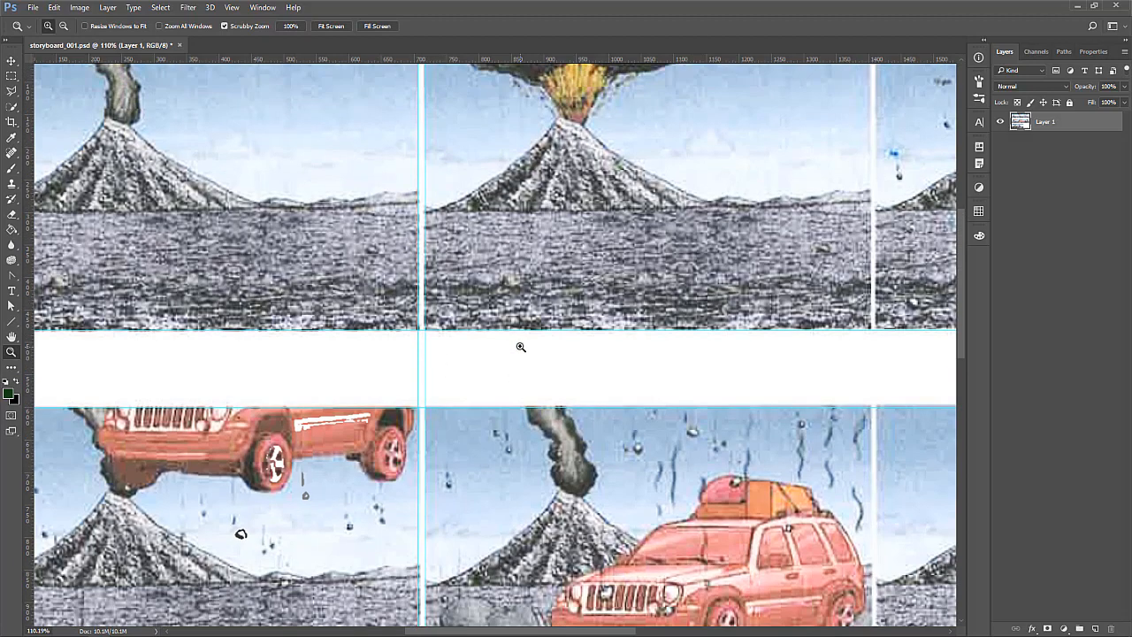
{"action": "scroll", "coordinate": [523, 341], "scroll_direction": "down", "scroll_amount": 1}
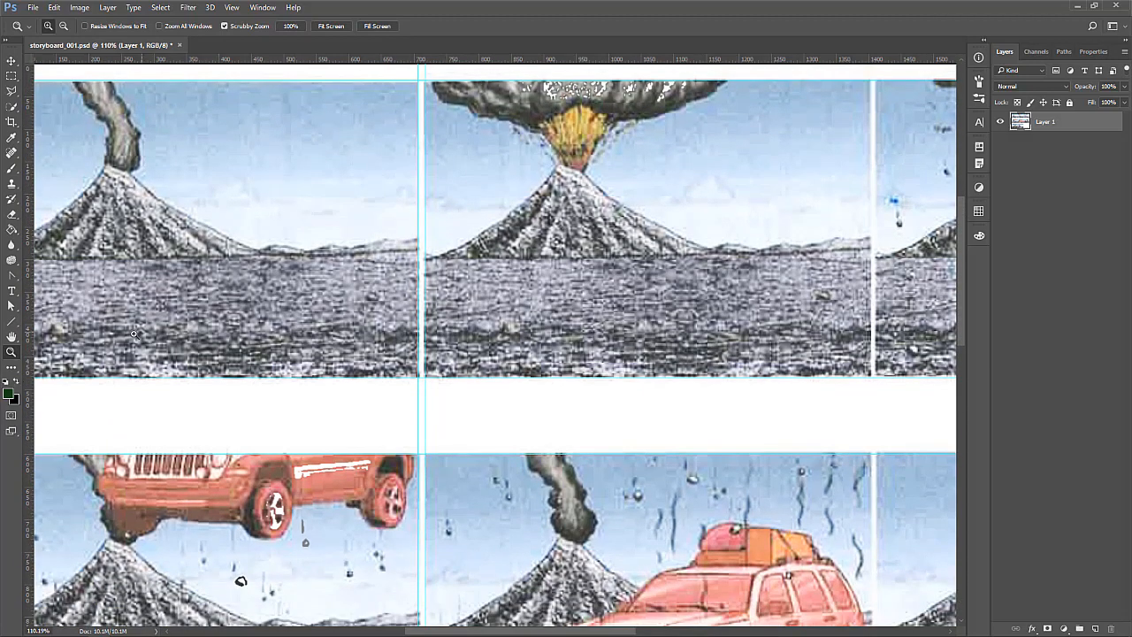
{"action": "left_click_drag", "start_coordinate": [31, 380], "coordinate": [870, 386]}
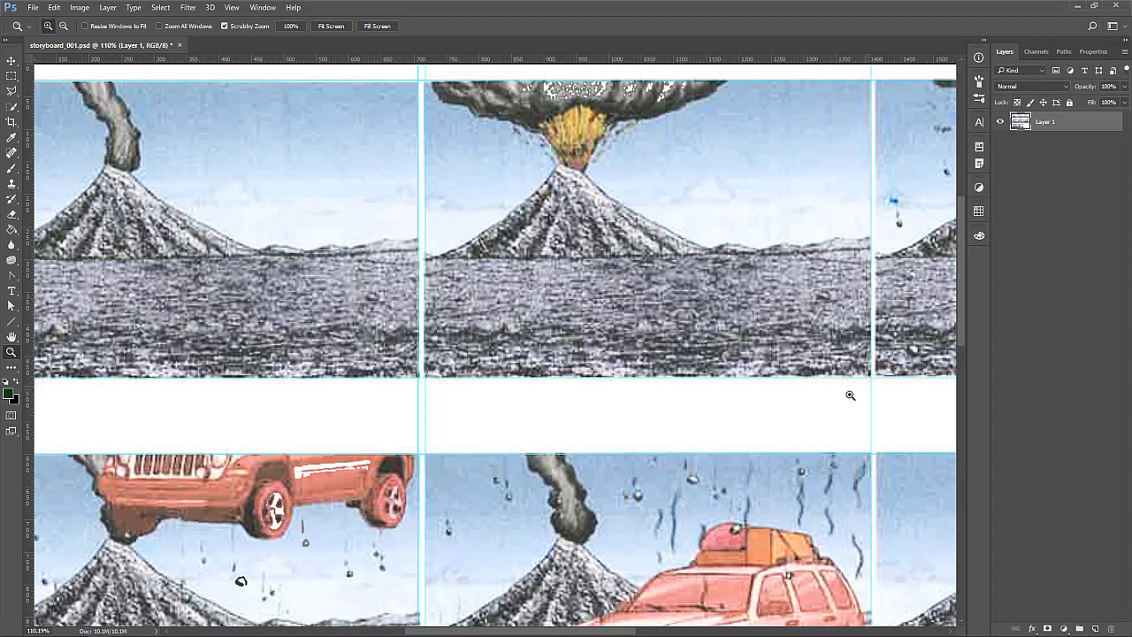
{"action": "left_click_drag", "start_coordinate": [30, 440], "coordinate": [872, 408]}
{"action": "left_click_drag", "start_coordinate": [559, 633], "coordinate": [718, 622]}
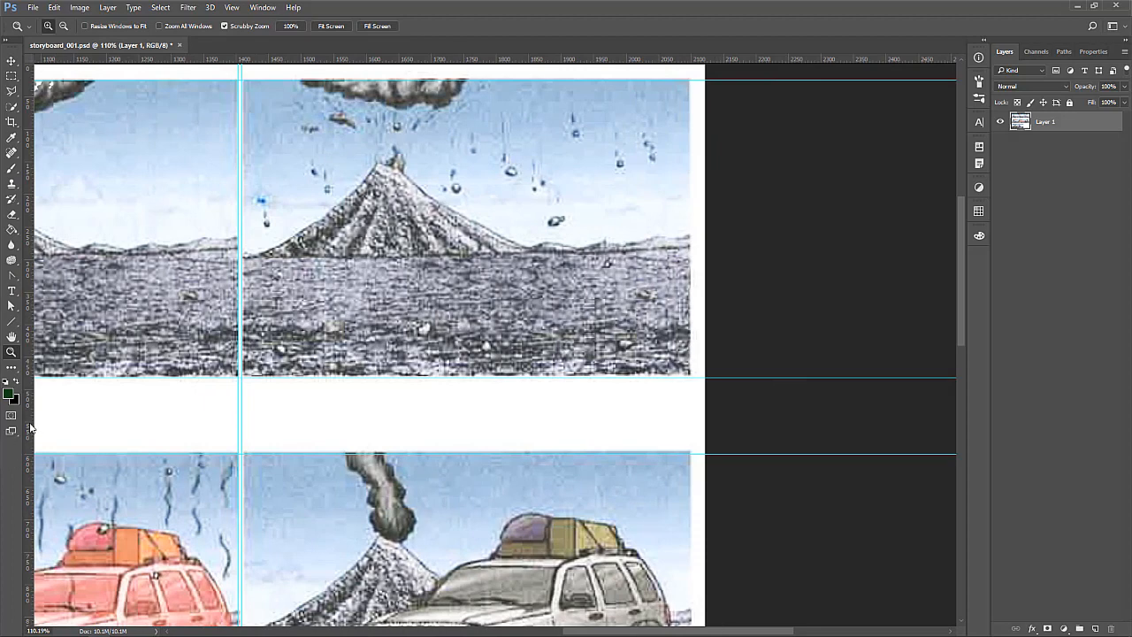
{"action": "left_click_drag", "start_coordinate": [32, 433], "coordinate": [690, 454]}
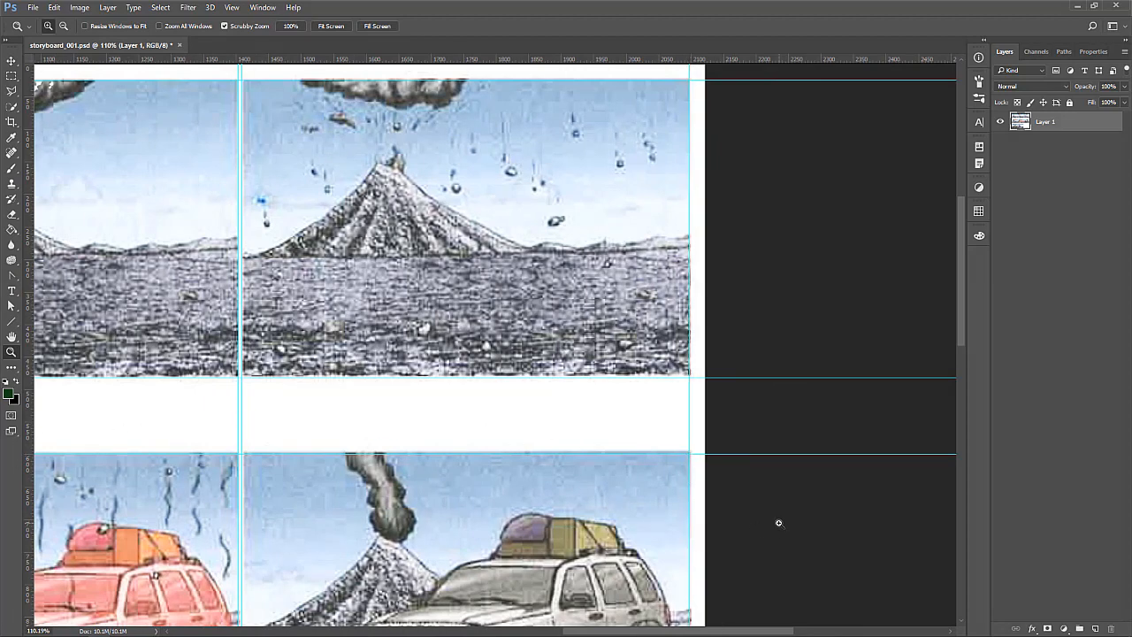
Move the leftmost vertical guide slightly right so it meets the left edge of the first frame column
{"action": "key", "text": "ctrl+0"}
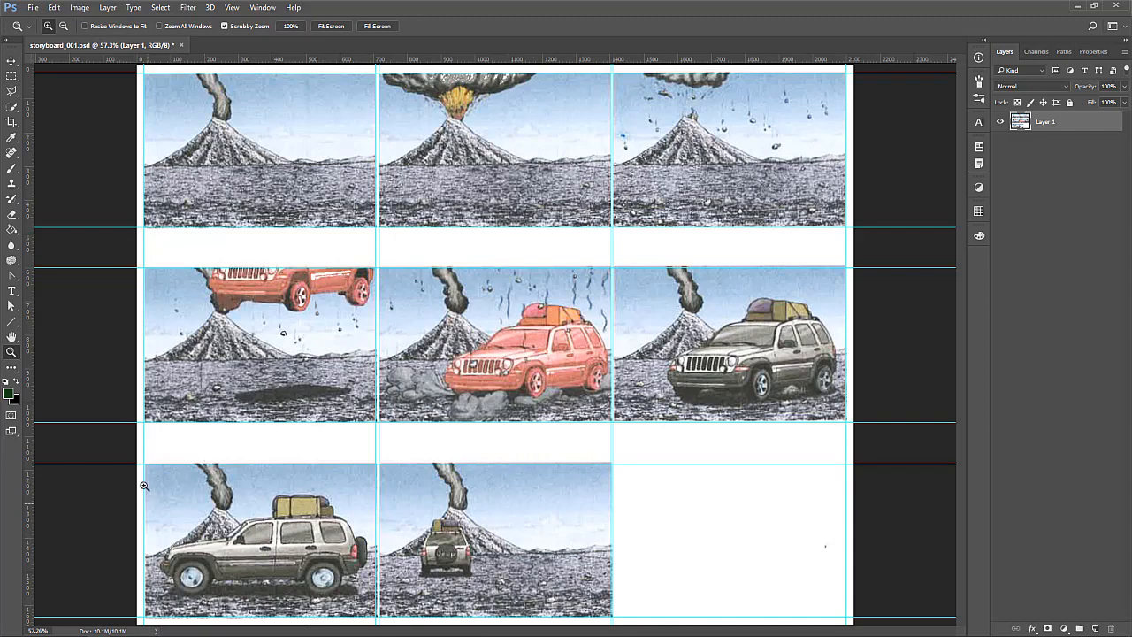
{"action": "left_click_drag", "start_coordinate": [153, 496], "coordinate": [153, 496]}
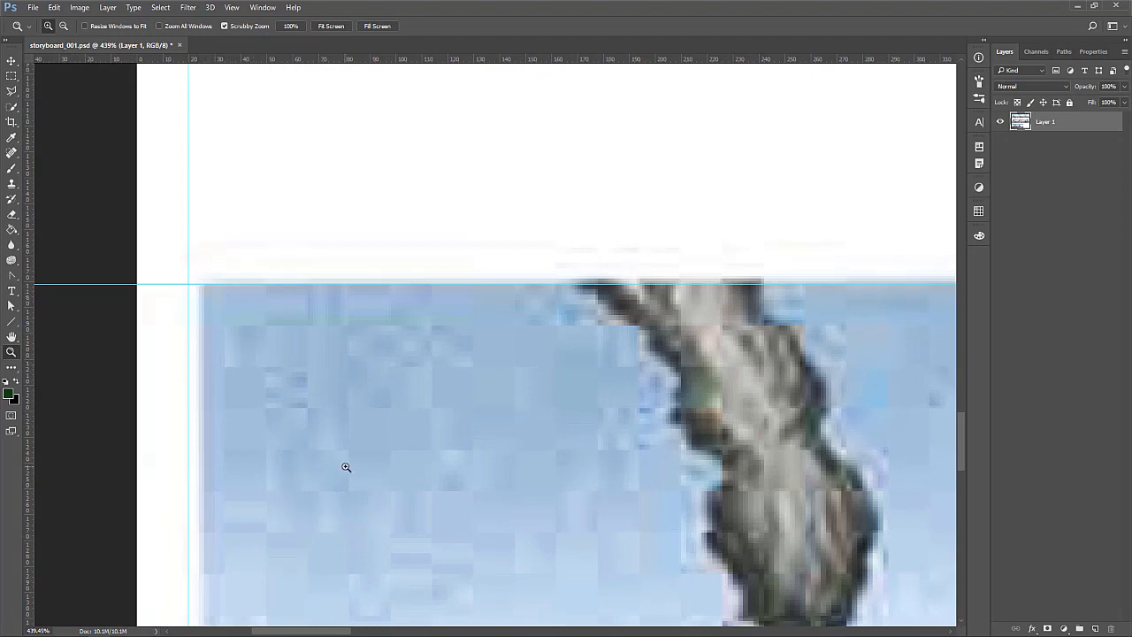
{"action": "scroll", "coordinate": [346, 467], "scroll_direction": "down", "scroll_amount": 2}
{"action": "scroll", "coordinate": [344, 470], "scroll_direction": "down", "scroll_amount": 5}
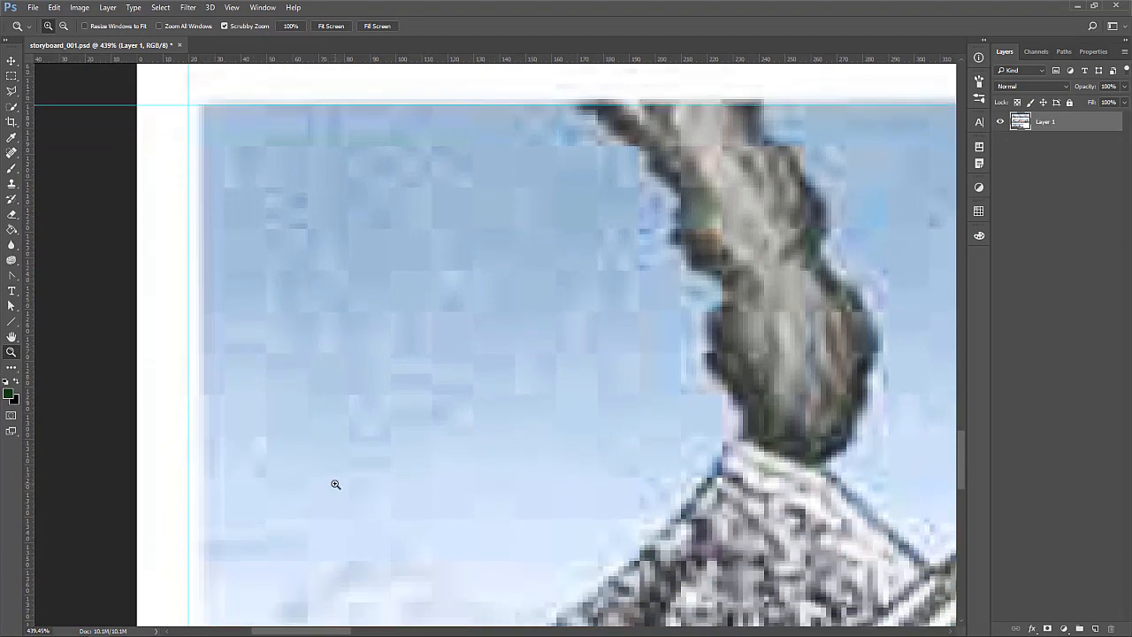
{"action": "key", "text": "ctrl+1"}
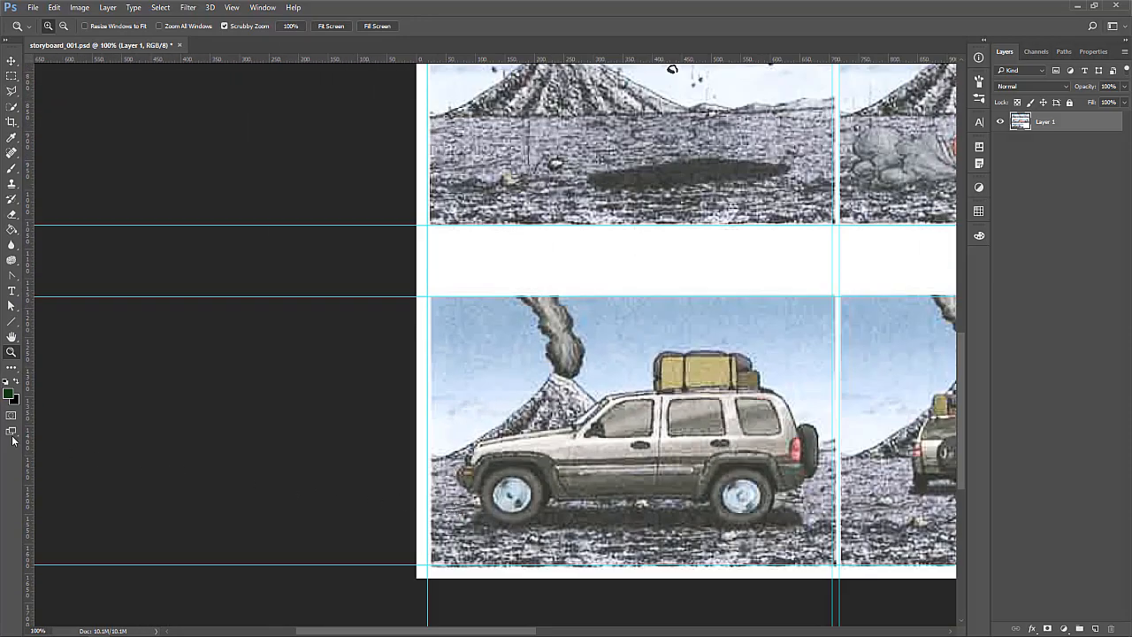
{"action": "left_click", "coordinate": [12, 60]}
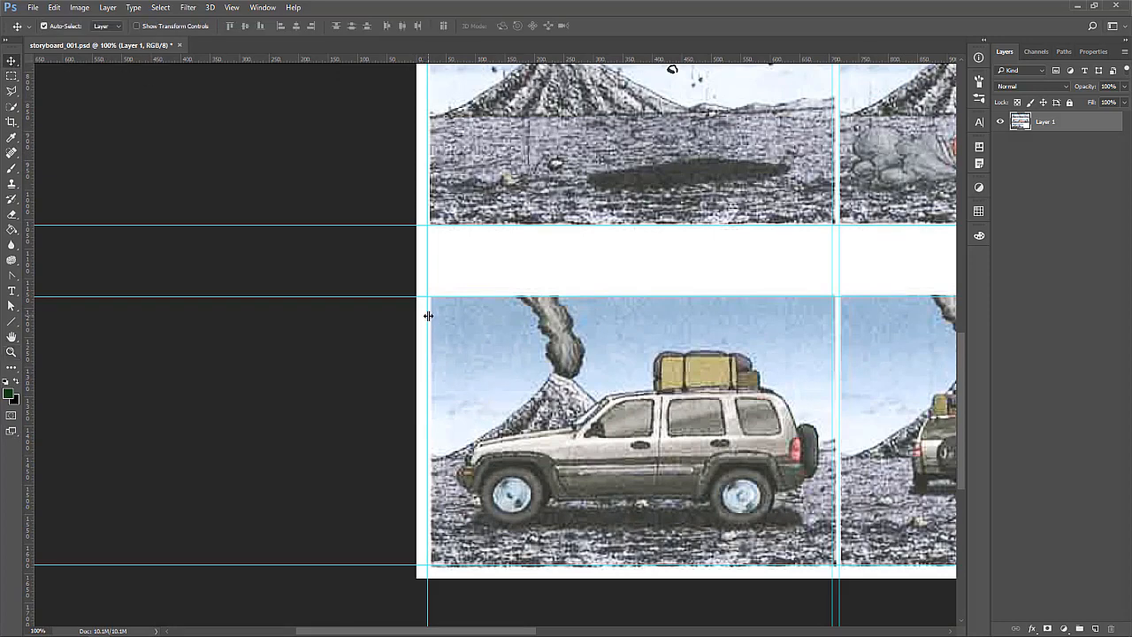
{"action": "left_click_drag", "start_coordinate": [429, 315], "coordinate": [429, 316]}
{"action": "scroll", "coordinate": [928, 515], "scroll_direction": "up", "scroll_amount": 2}
{"action": "scroll", "coordinate": [939, 513], "scroll_direction": "up", "scroll_amount": 1}
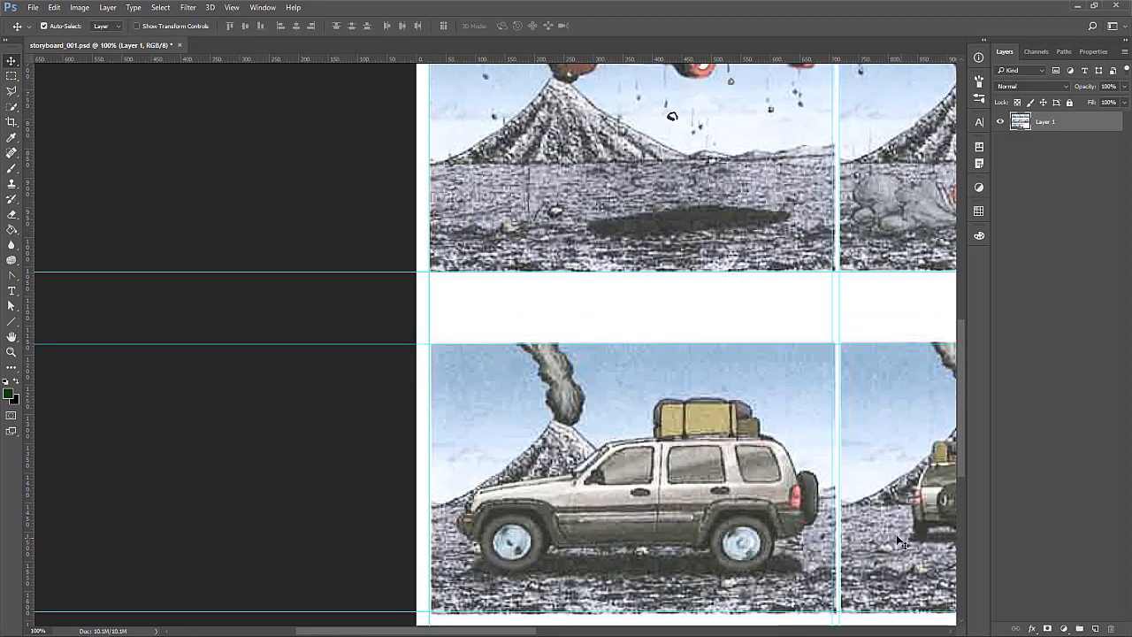
Turn off snapping and try to shift the vertical guide at the first column's right edge closer to the frame edge
{"action": "left_click", "coordinate": [232, 8]}
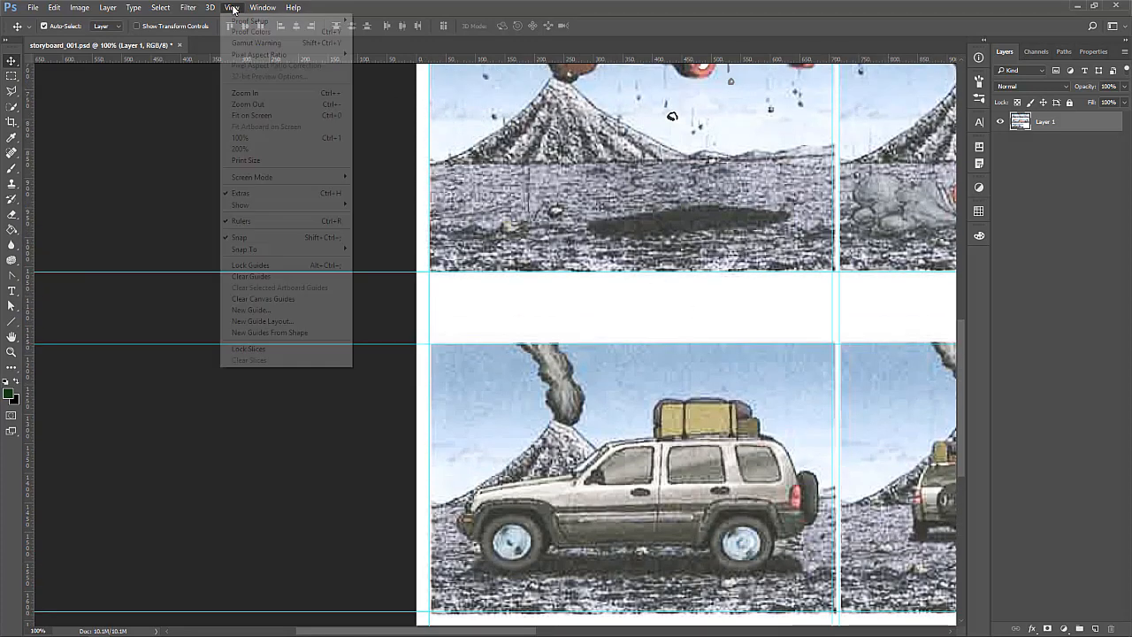
{"action": "left_click", "coordinate": [253, 238]}
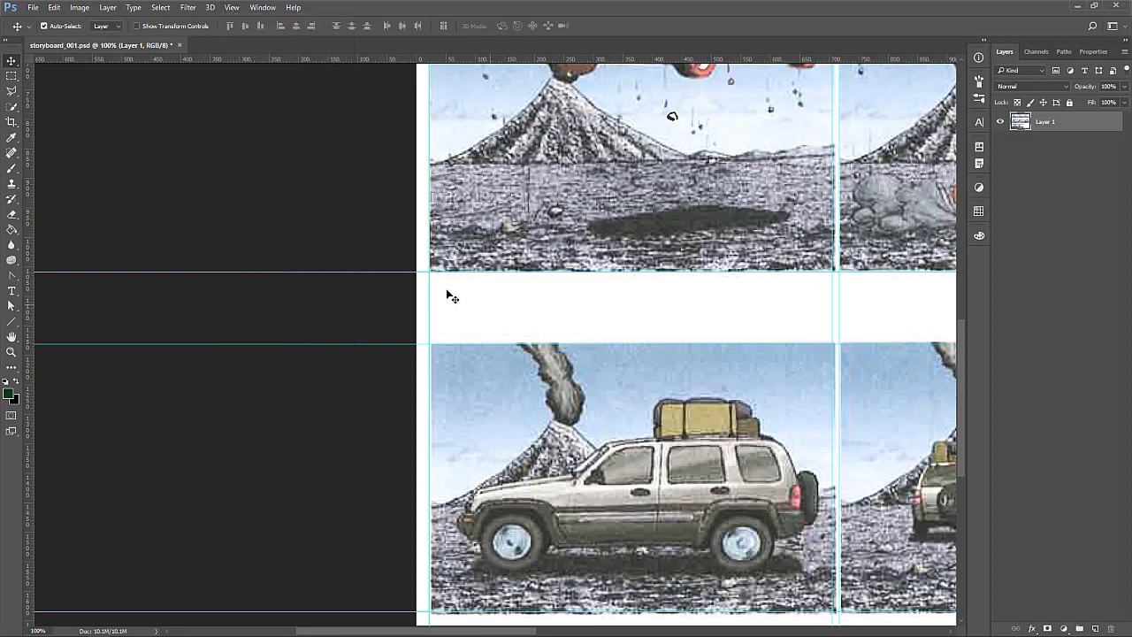
{"action": "left_click_drag", "start_coordinate": [337, 631], "coordinate": [439, 631]}
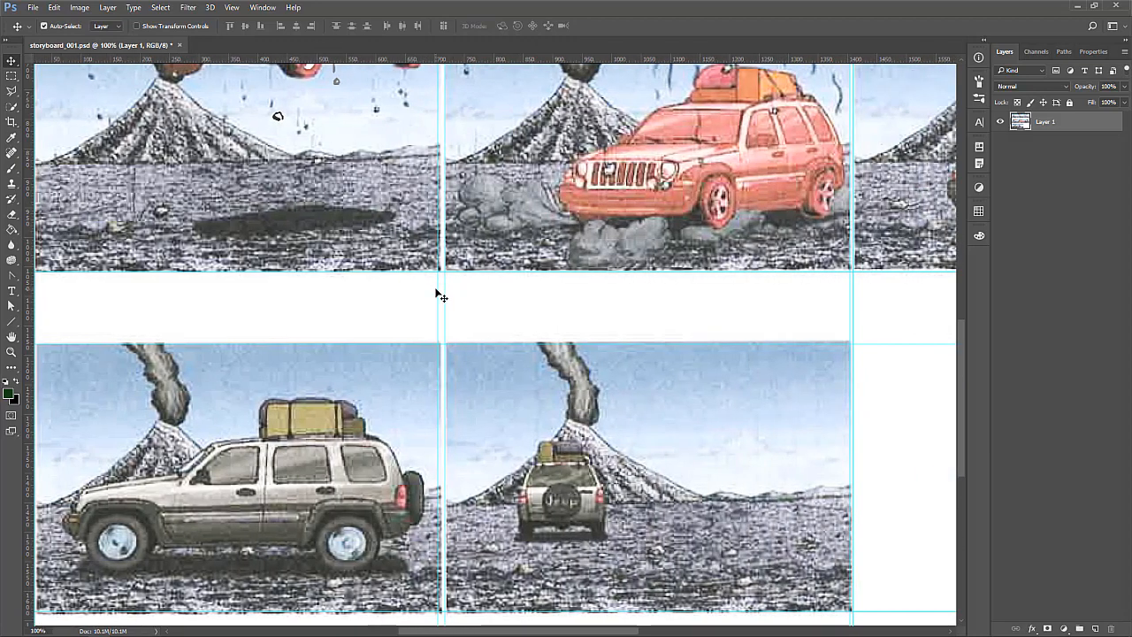
{"action": "scroll", "coordinate": [460, 296], "scroll_direction": "up", "scroll_amount": 2}
{"action": "scroll", "coordinate": [460, 296], "scroll_direction": "up", "scroll_amount": 10}
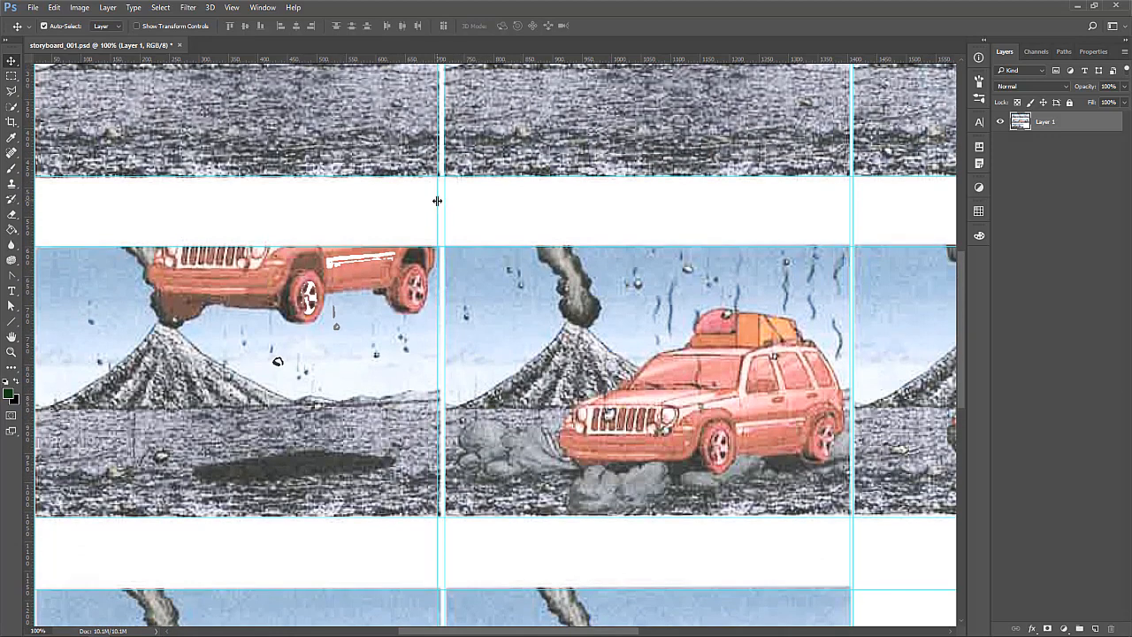
{"action": "left_click_drag", "start_coordinate": [437, 200], "coordinate": [441, 201]}
{"action": "scroll", "coordinate": [640, 543], "scroll_direction": "down", "scroll_amount": 3}
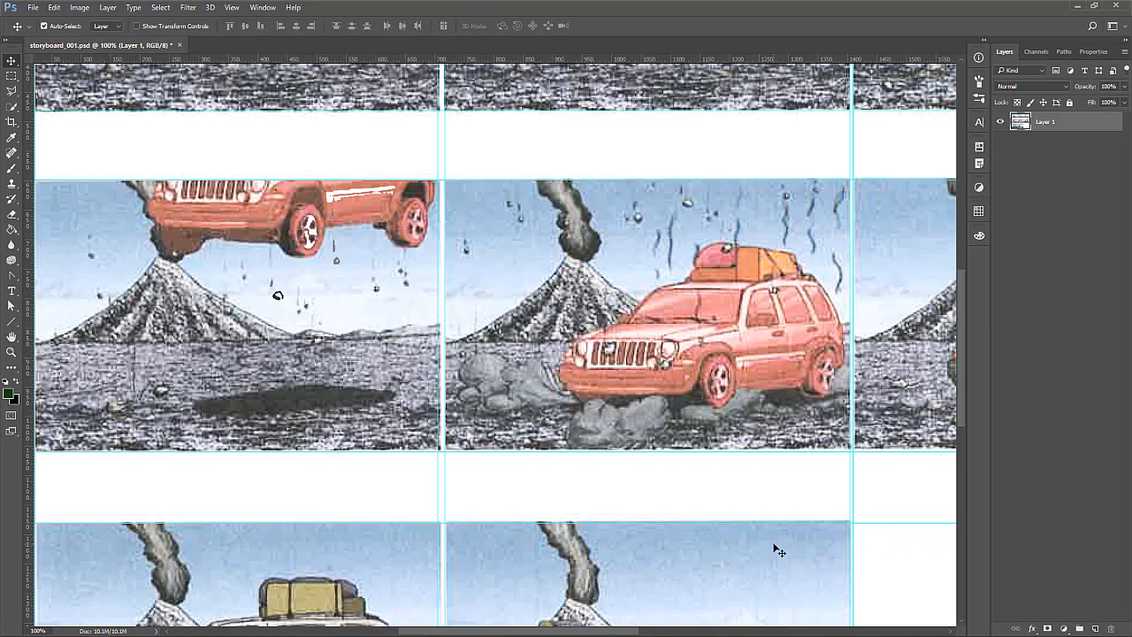
{"action": "key", "text": "ctrl+minus"}
{"action": "key", "text": "ctrl+minus"}
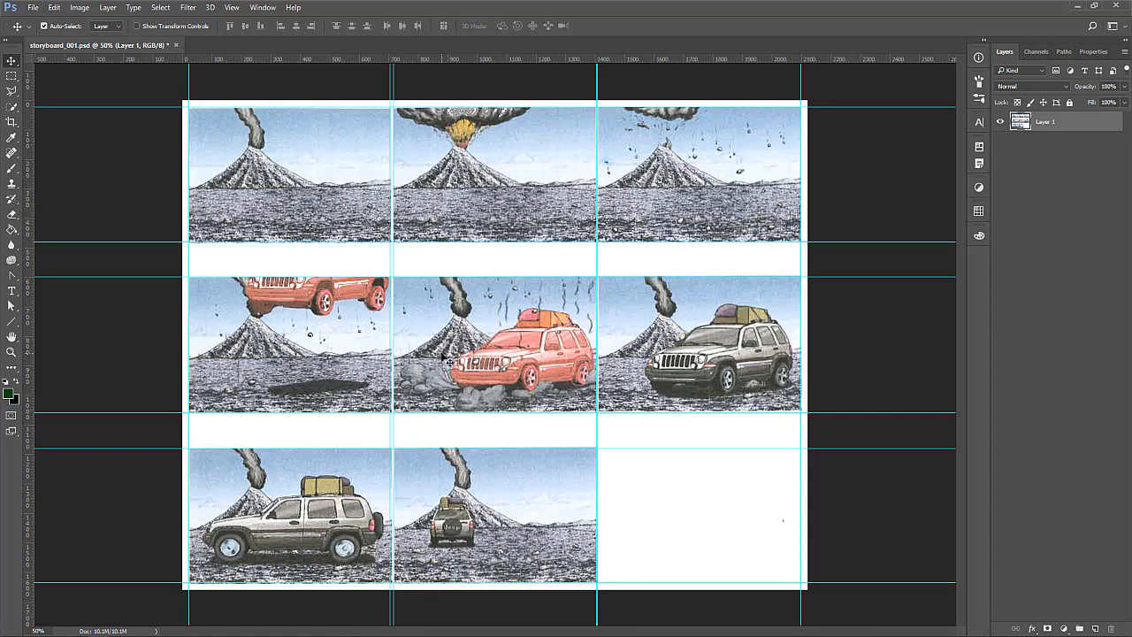
Switch to the Module 2: Animatic page in the browser and read the Photoshop instructions for scanning the storyboard and cutting out its frames
{"action": "left_click", "coordinate": [1077, 6]}
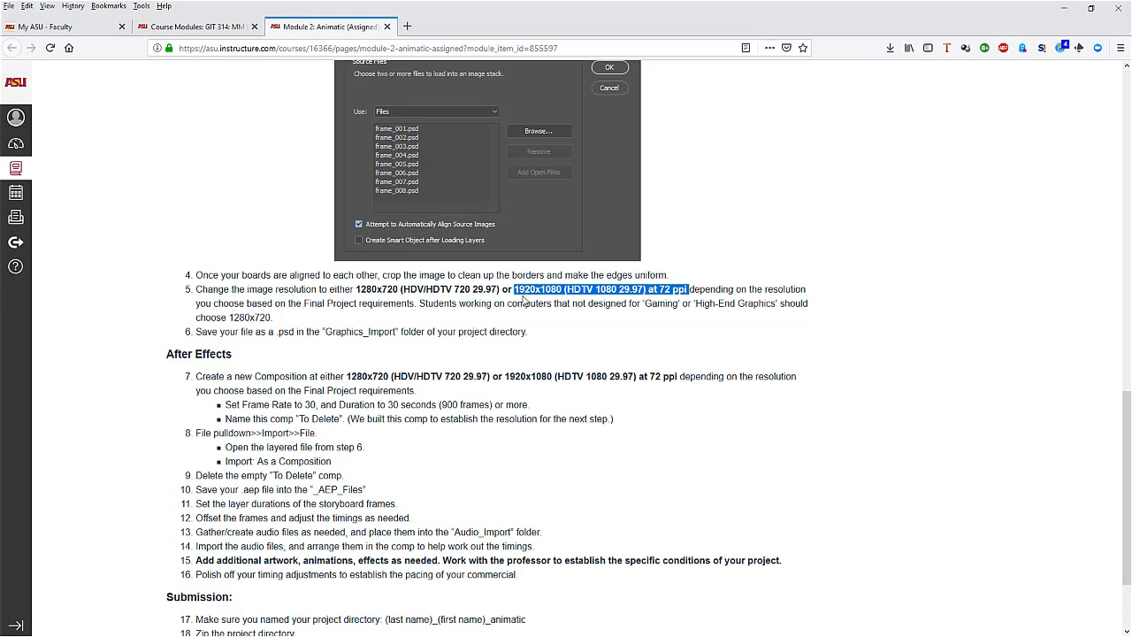
{"action": "scroll", "coordinate": [317, 373], "scroll_direction": "up", "scroll_amount": 20}
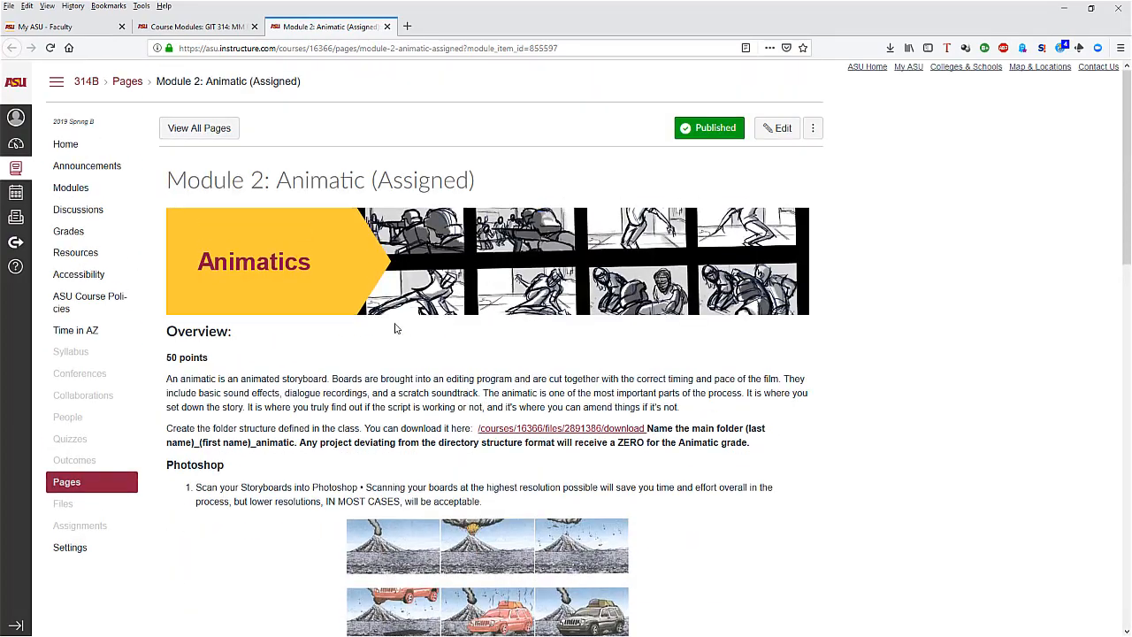
{"action": "scroll", "coordinate": [392, 323], "scroll_direction": "down", "scroll_amount": 5}
{"action": "left_click_drag", "start_coordinate": [207, 247], "coordinate": [762, 248]}
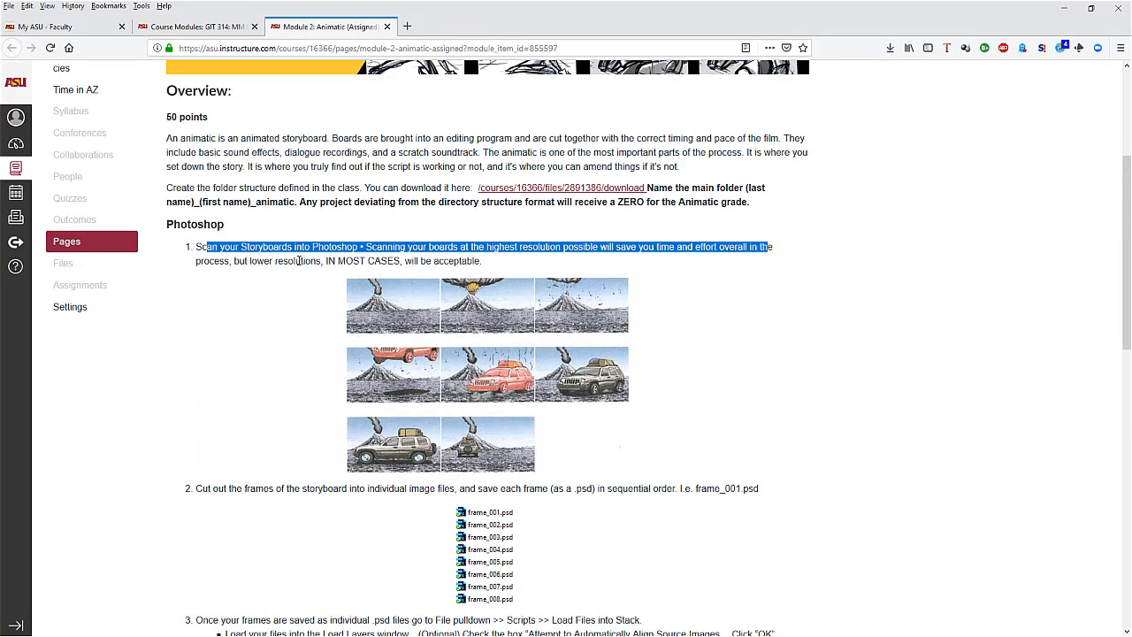
{"action": "scroll", "coordinate": [720, 397], "scroll_direction": "down", "scroll_amount": 3}
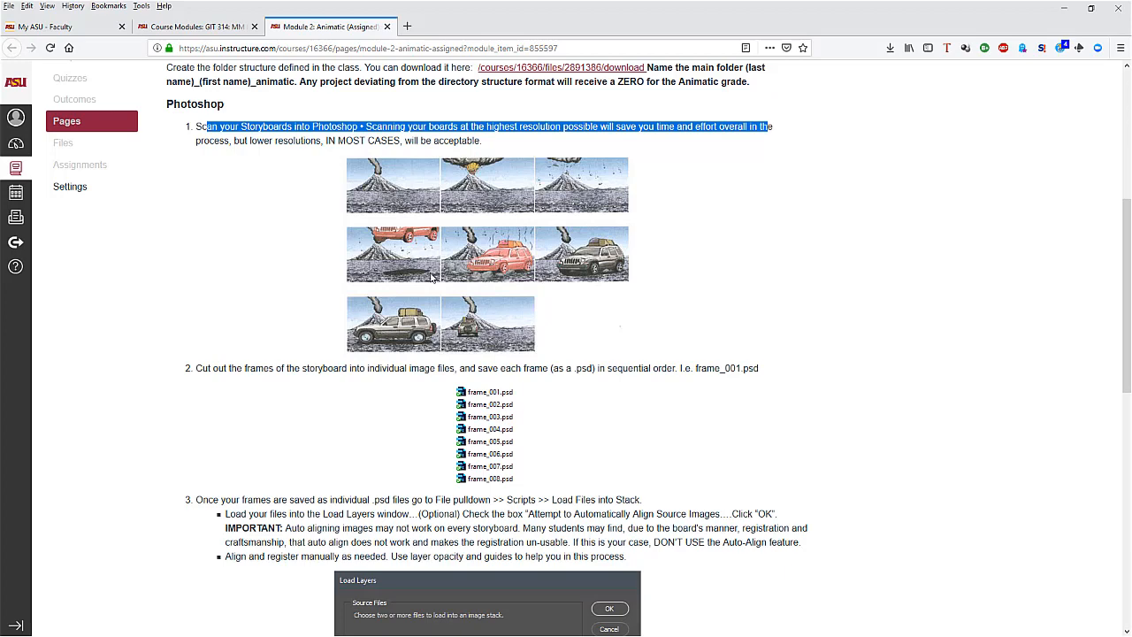
{"action": "scroll", "coordinate": [606, 366], "scroll_direction": "down", "scroll_amount": 5}
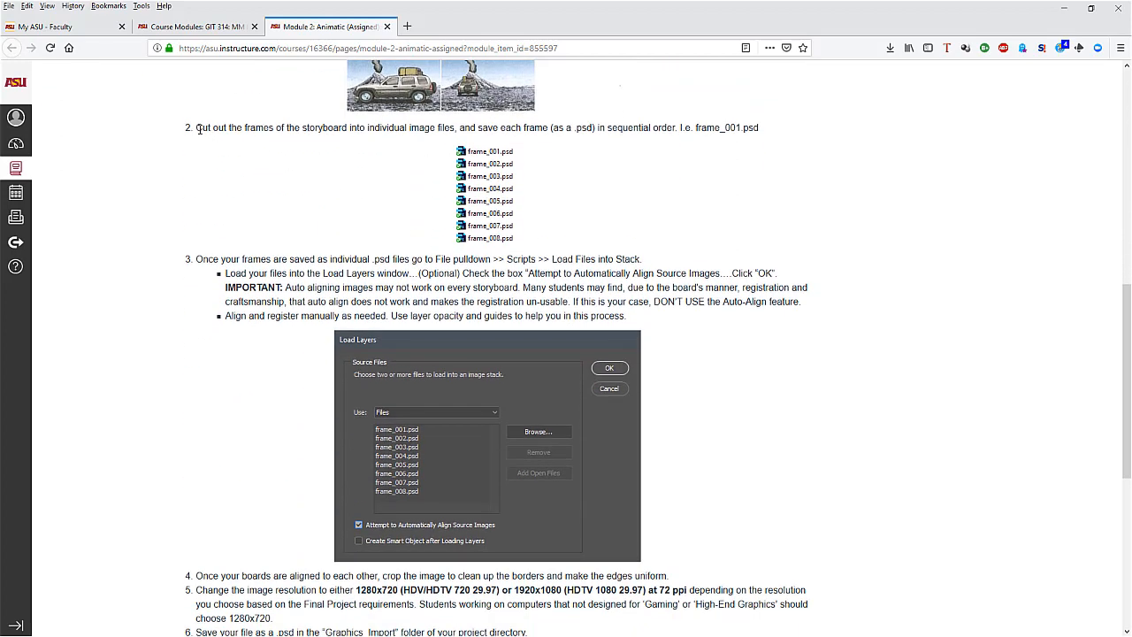
{"action": "left_click_drag", "start_coordinate": [198, 128], "coordinate": [786, 131]}
{"action": "left_click", "coordinate": [771, 138]}
{"action": "left_click", "coordinate": [1064, 8]}
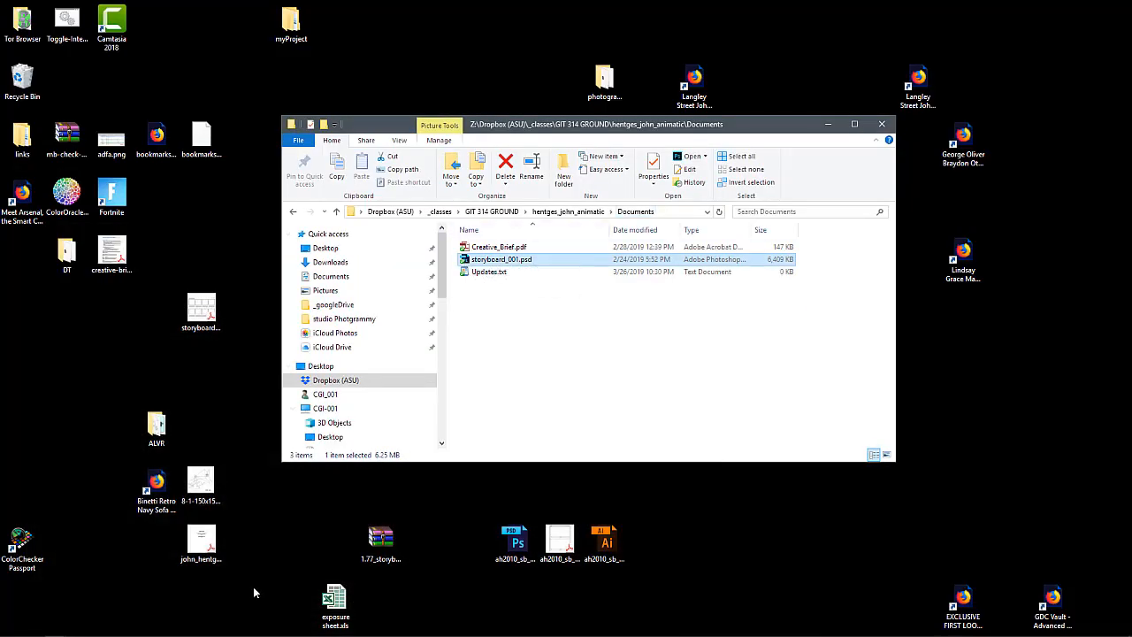
Return to Photoshop and save a copy of the guided storyboard as storyboard_002.psd in the project's working folder
{"action": "key", "text": "alt+Tab"}
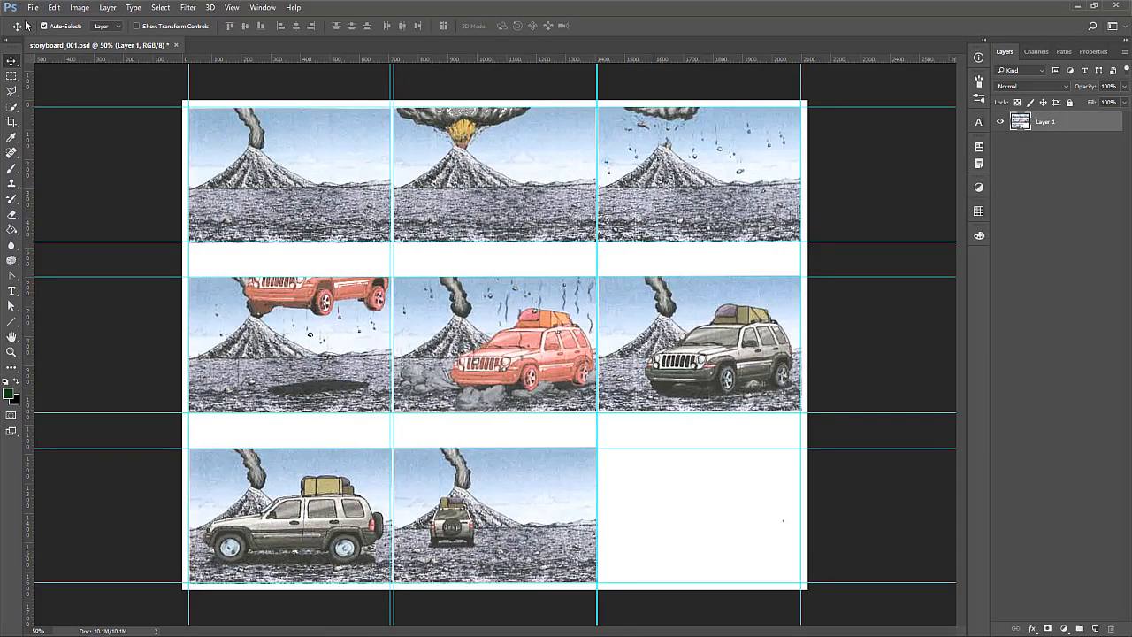
{"action": "left_click", "coordinate": [33, 8]}
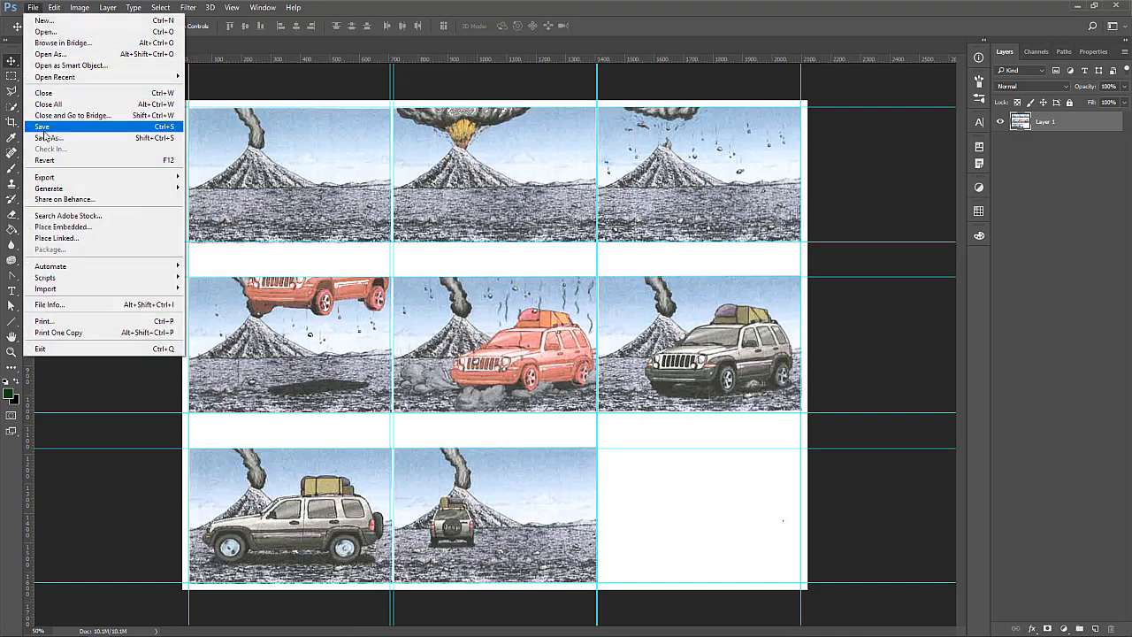
{"action": "left_click", "coordinate": [47, 138]}
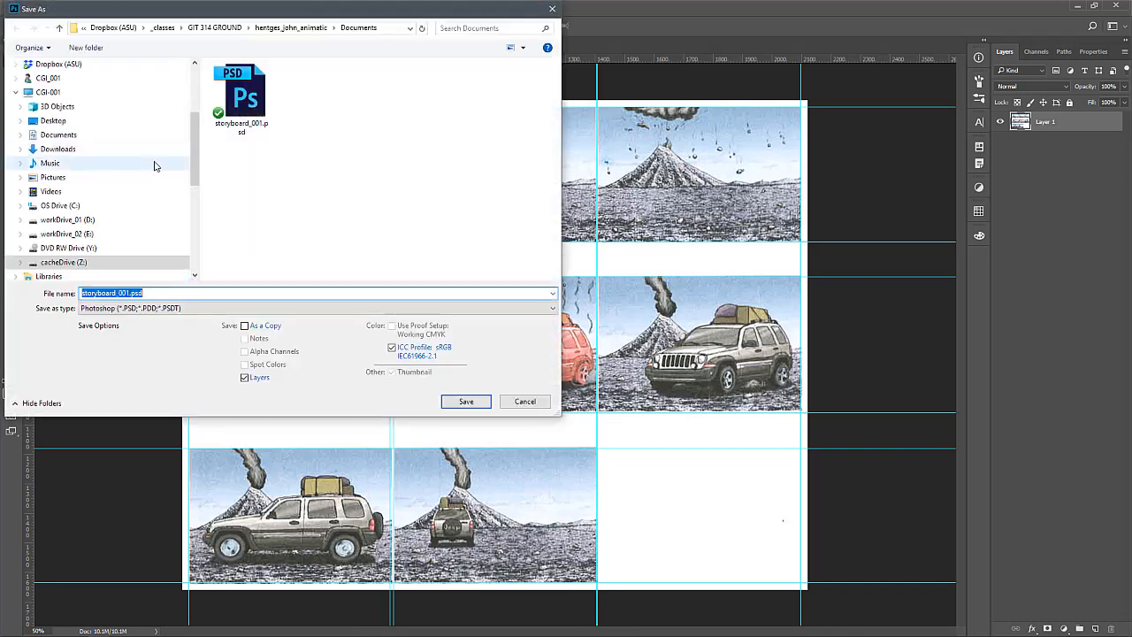
{"action": "left_click", "coordinate": [118, 293]}
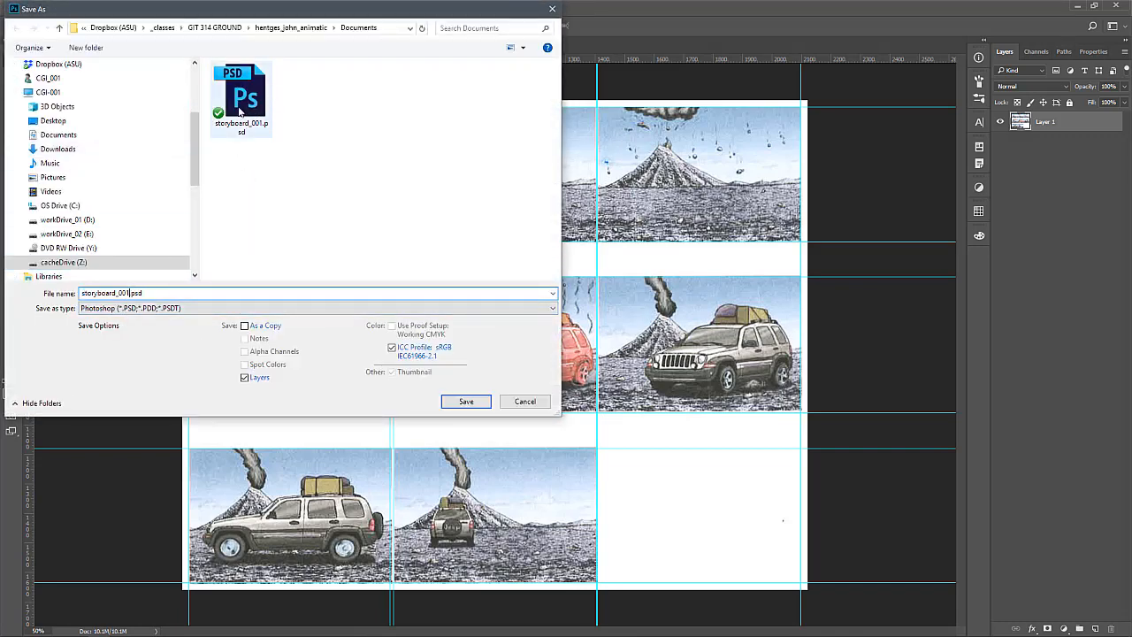
{"action": "key", "text": "BackSpace"}
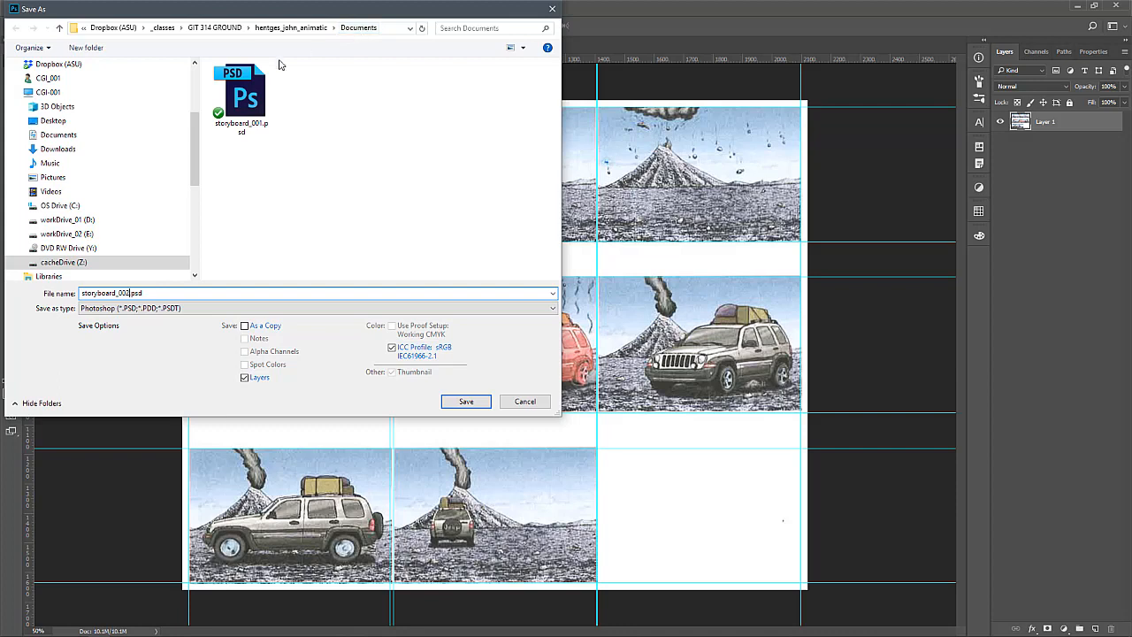
{"action": "left_click", "coordinate": [290, 27]}
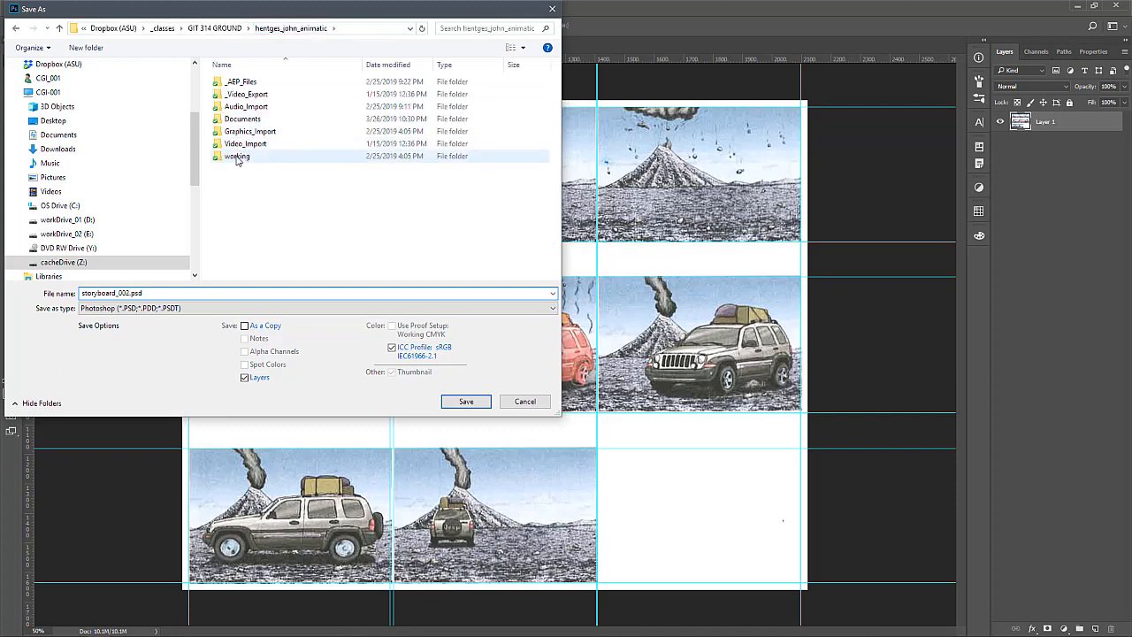
{"action": "double_click", "coordinate": [236, 158]}
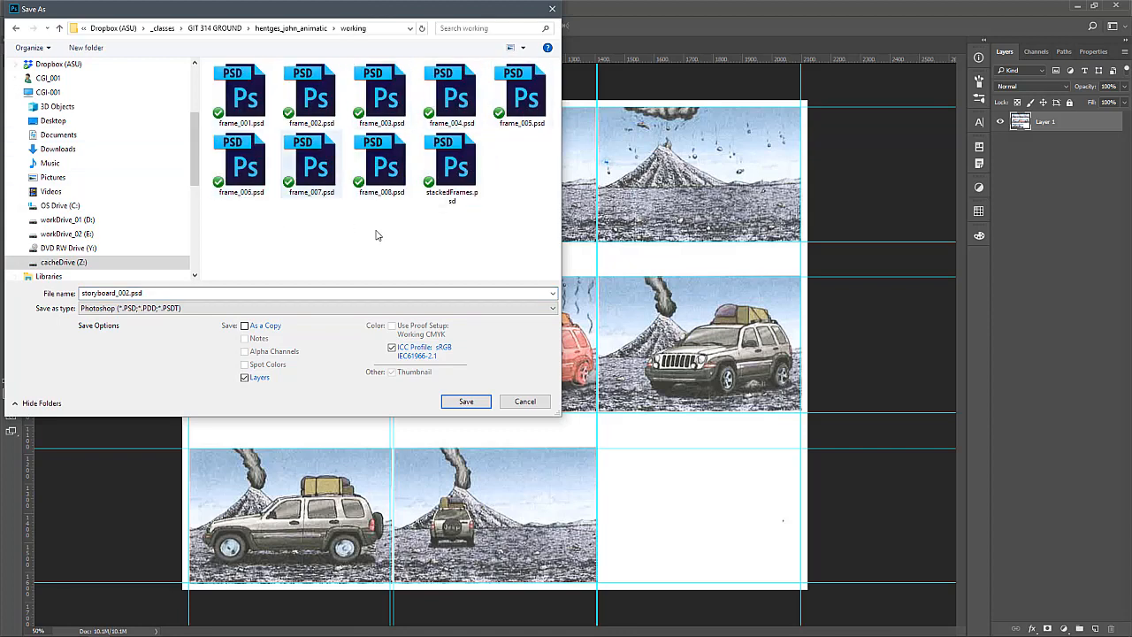
{"action": "left_click", "coordinate": [466, 403]}
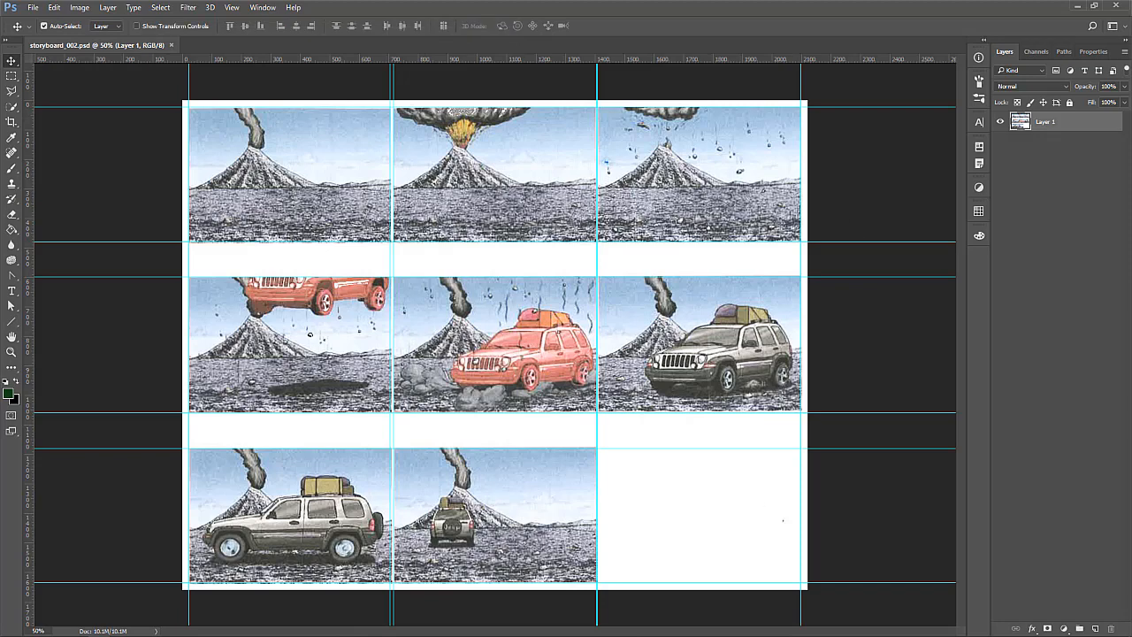
Turn snapping back on and select the first frame along its guides with the Rectangular Marquee tool
{"action": "left_click", "coordinate": [12, 122]}
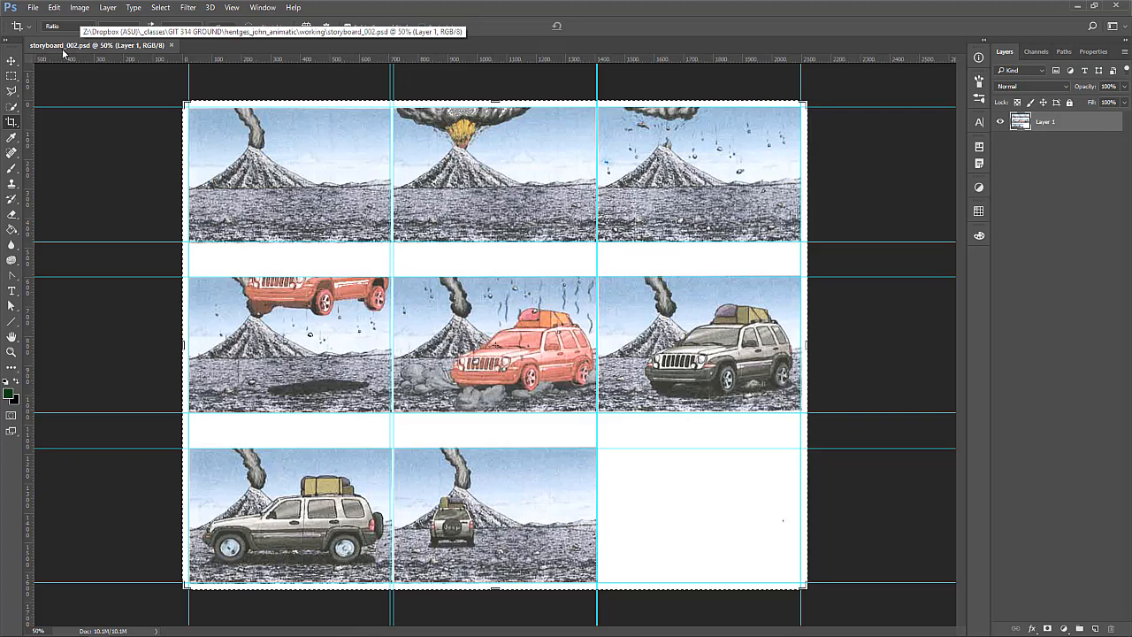
{"action": "left_click", "coordinate": [12, 77]}
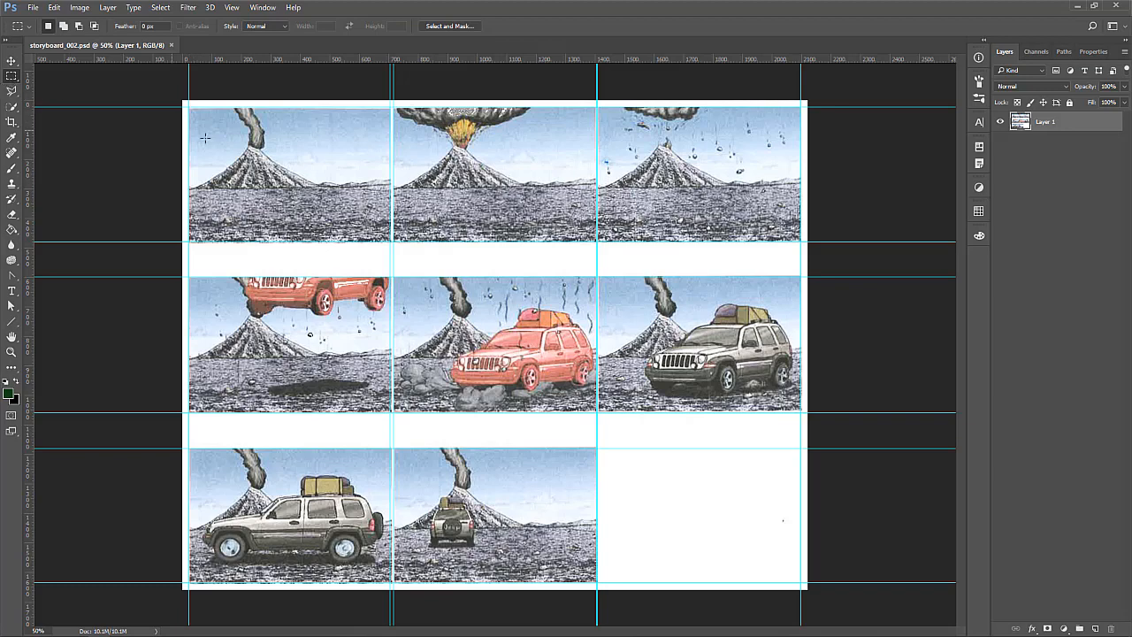
{"action": "left_click_drag", "start_coordinate": [189, 107], "coordinate": [392, 240]}
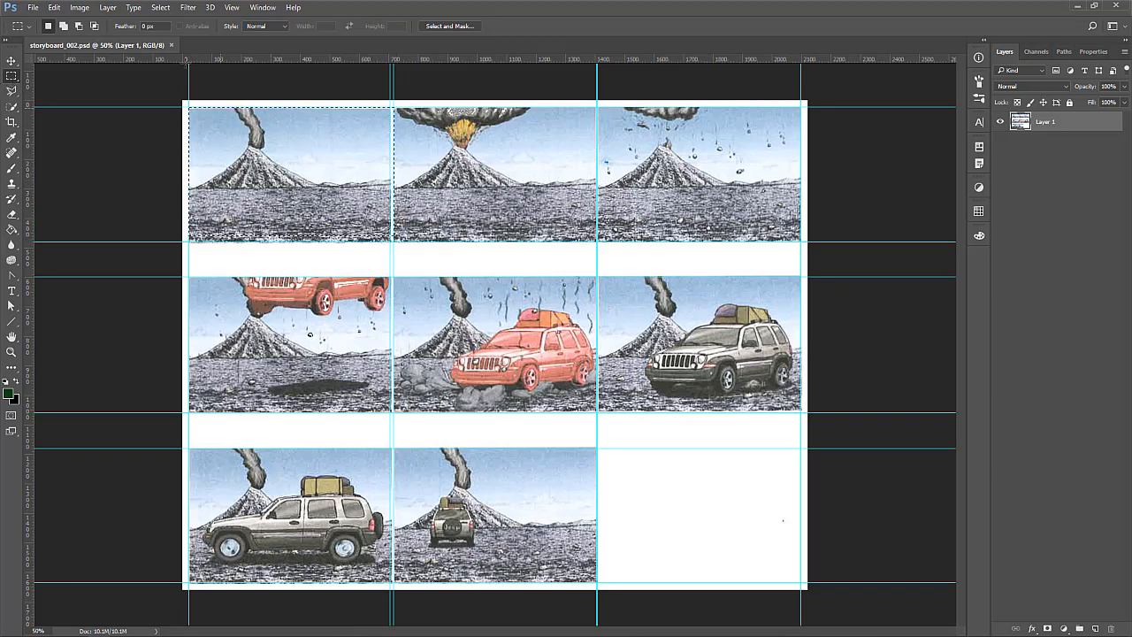
{"action": "left_click", "coordinate": [232, 7]}
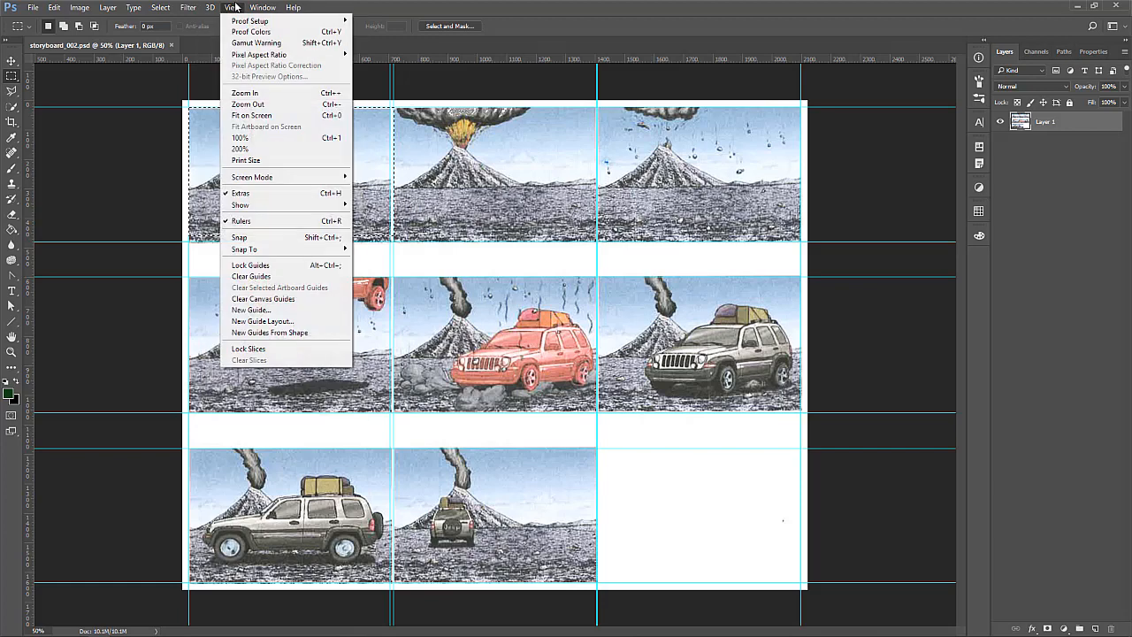
{"action": "left_click", "coordinate": [241, 237]}
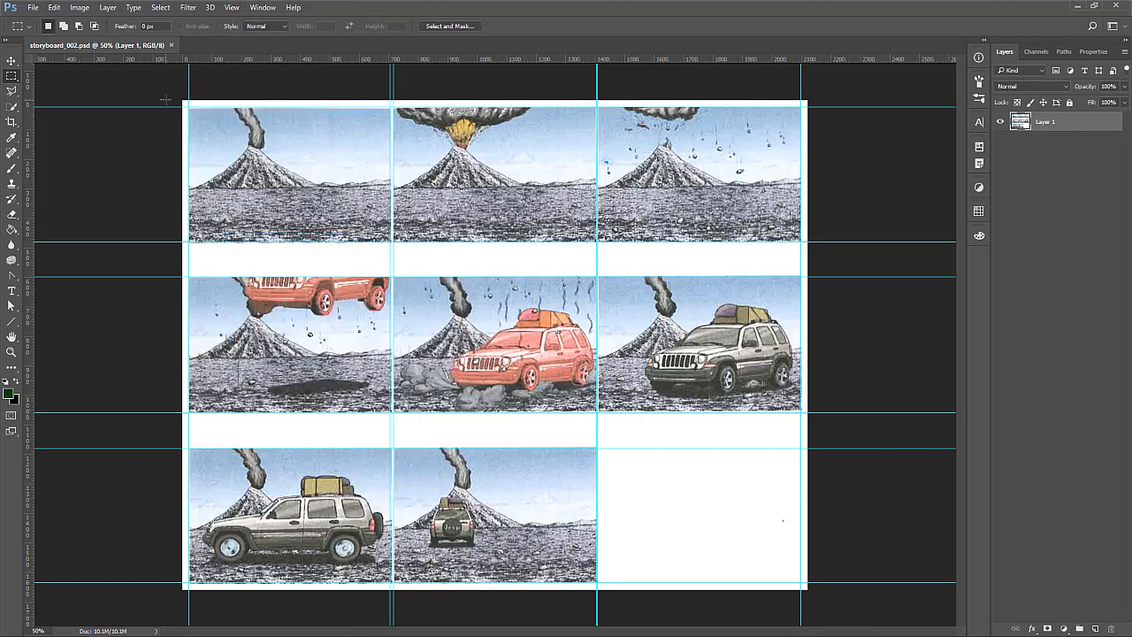
{"action": "left_click_drag", "start_coordinate": [188, 106], "coordinate": [392, 241]}
Copy the first frame into a new 683 x 459 px document without a Background layer, and close that document unsaved
{"action": "key", "text": "ctrl+n"}
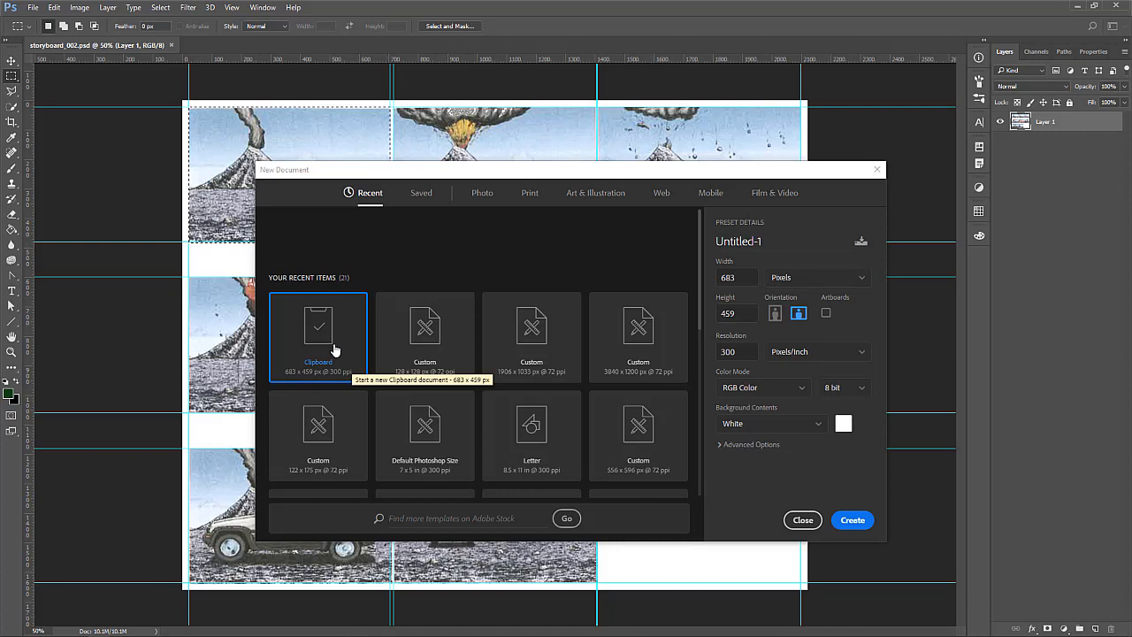
{"action": "left_click", "coordinate": [862, 532]}
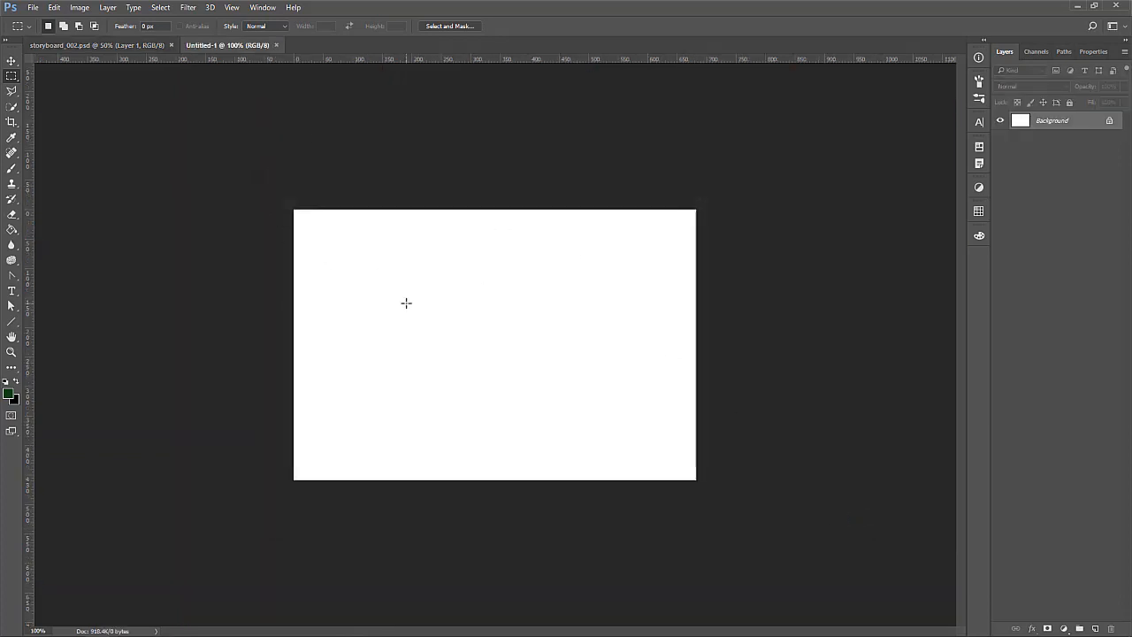
{"action": "key", "text": "ctrl+v"}
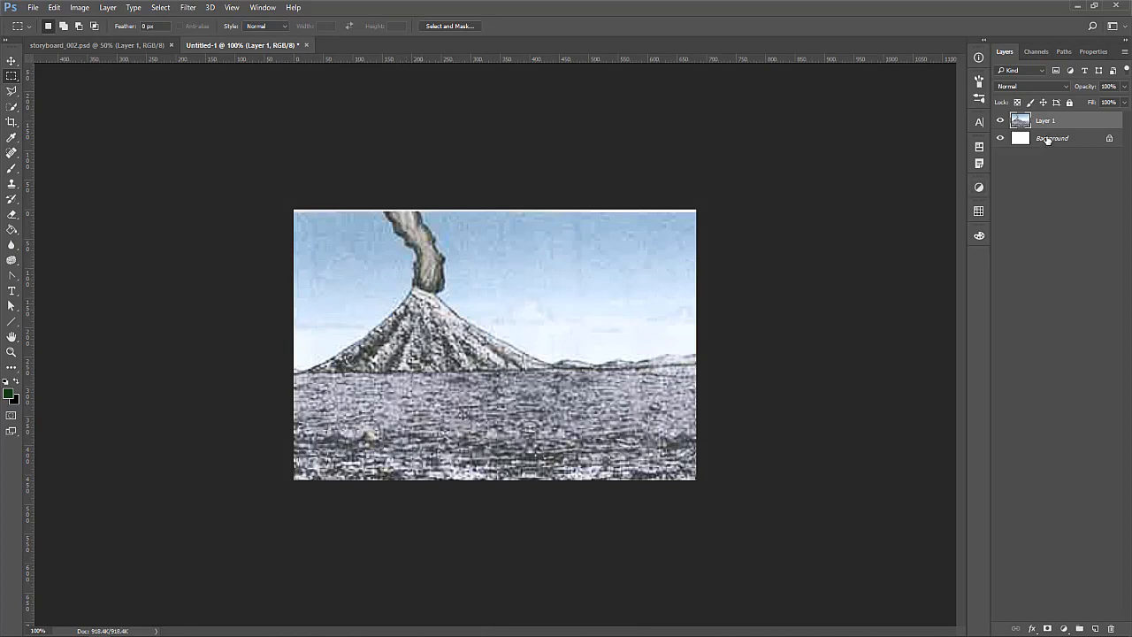
{"action": "left_click_drag", "start_coordinate": [1048, 140], "coordinate": [1109, 627]}
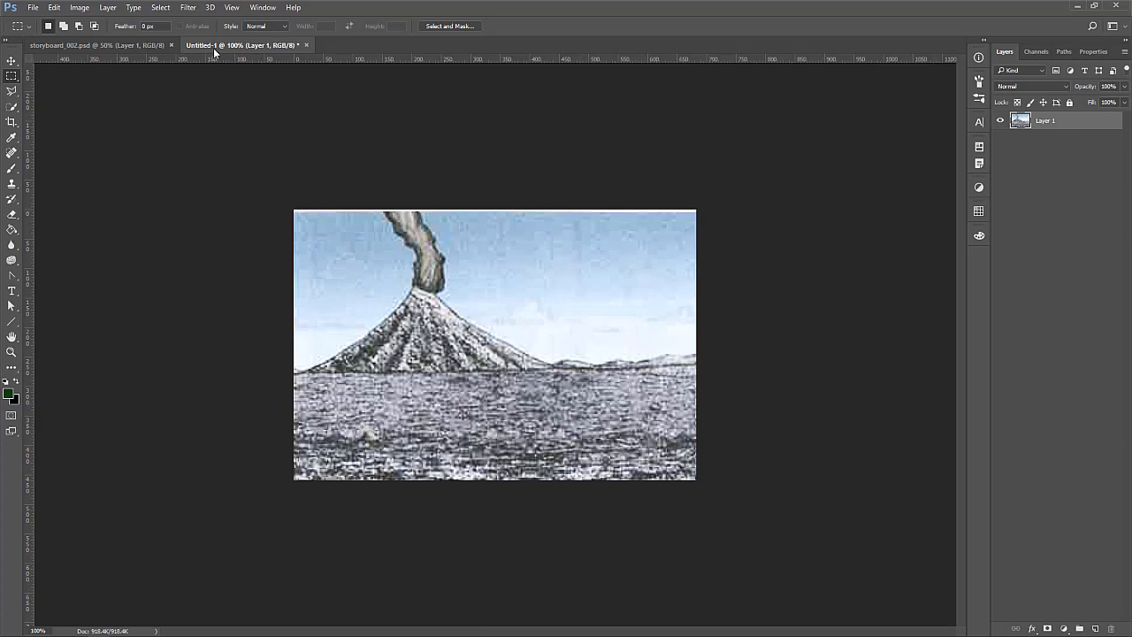
{"action": "left_click", "coordinate": [306, 47]}
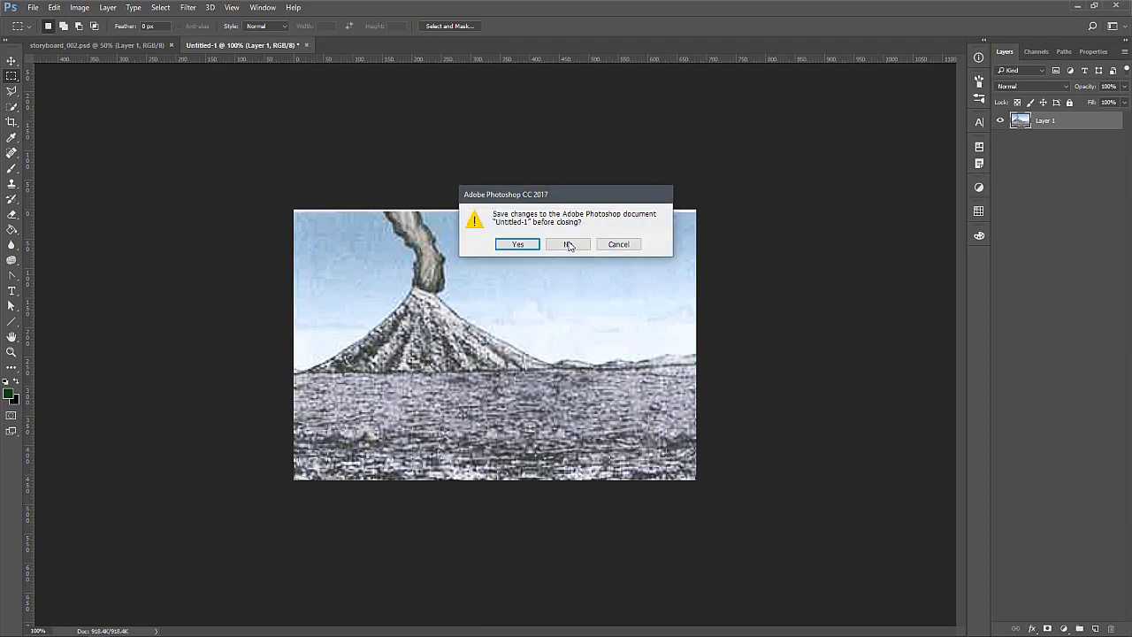
{"action": "left_click", "coordinate": [557, 316]}
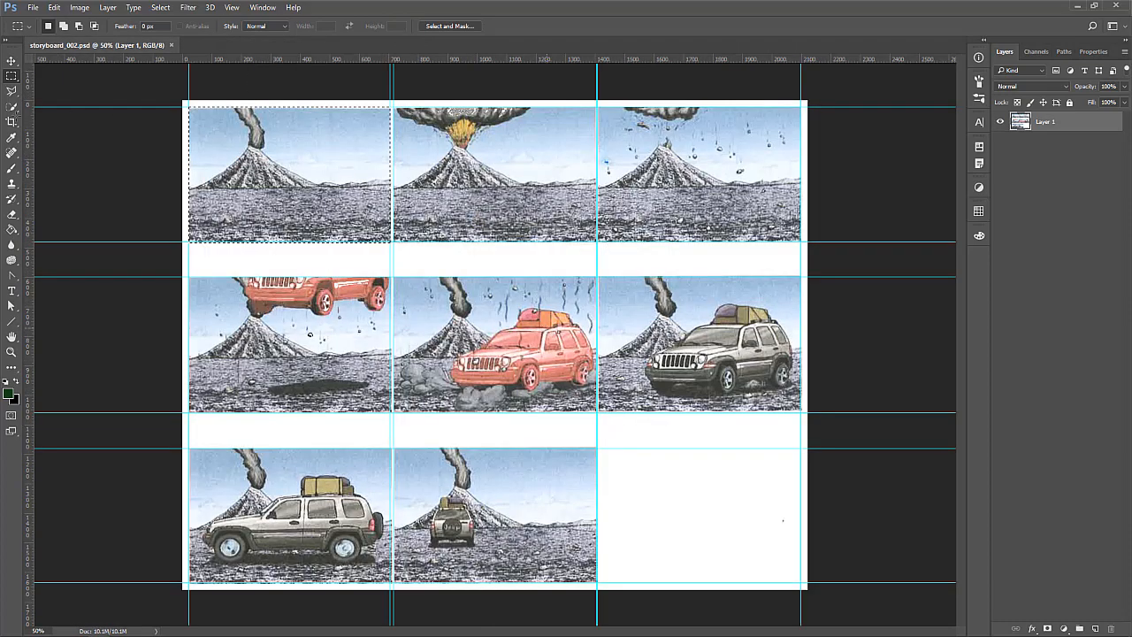
Crop the storyboard to the first frame, aligning the crop edges with the surrounding guides
{"action": "left_click", "coordinate": [19, 124]}
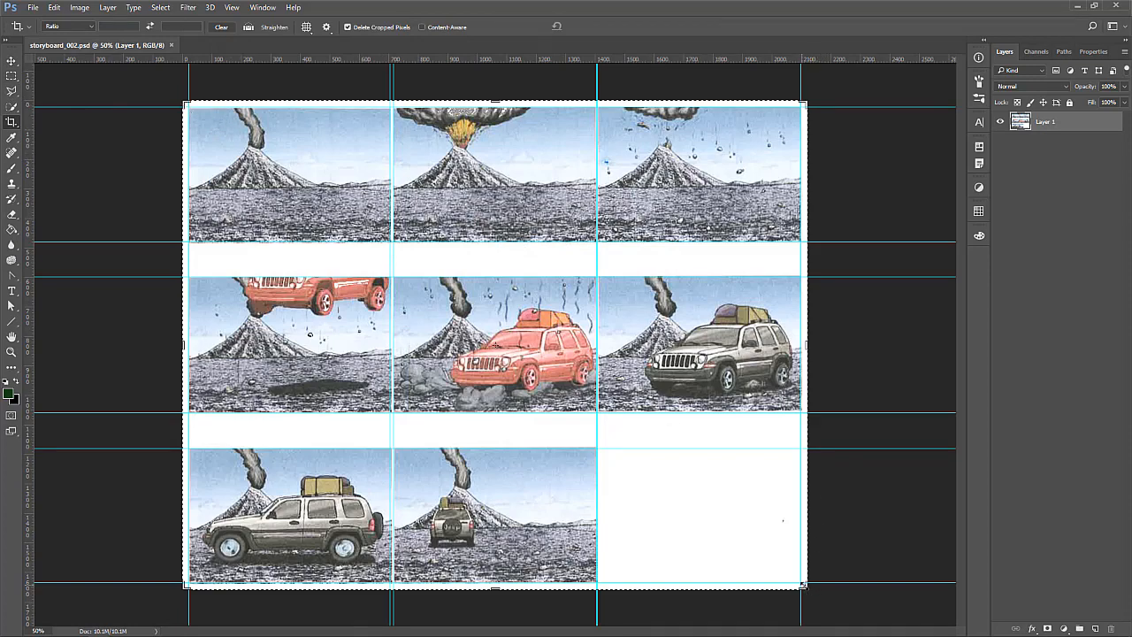
{"action": "left_click_drag", "start_coordinate": [806, 587], "coordinate": [600, 412]}
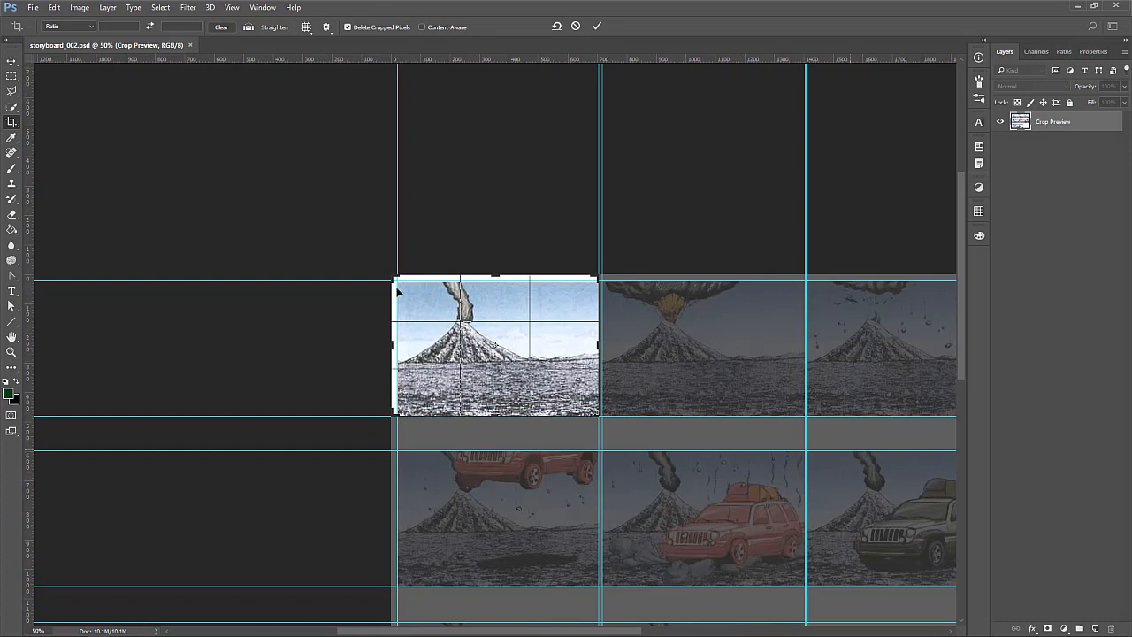
{"action": "left_click_drag", "start_coordinate": [391, 278], "coordinate": [394, 280]}
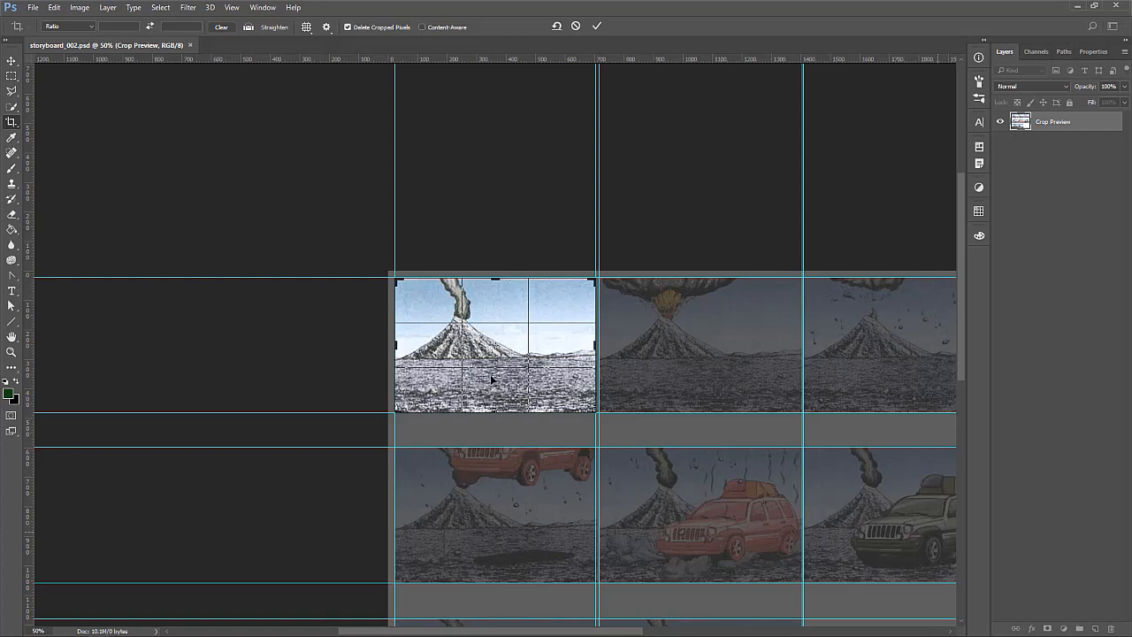
{"action": "key", "text": "Return"}
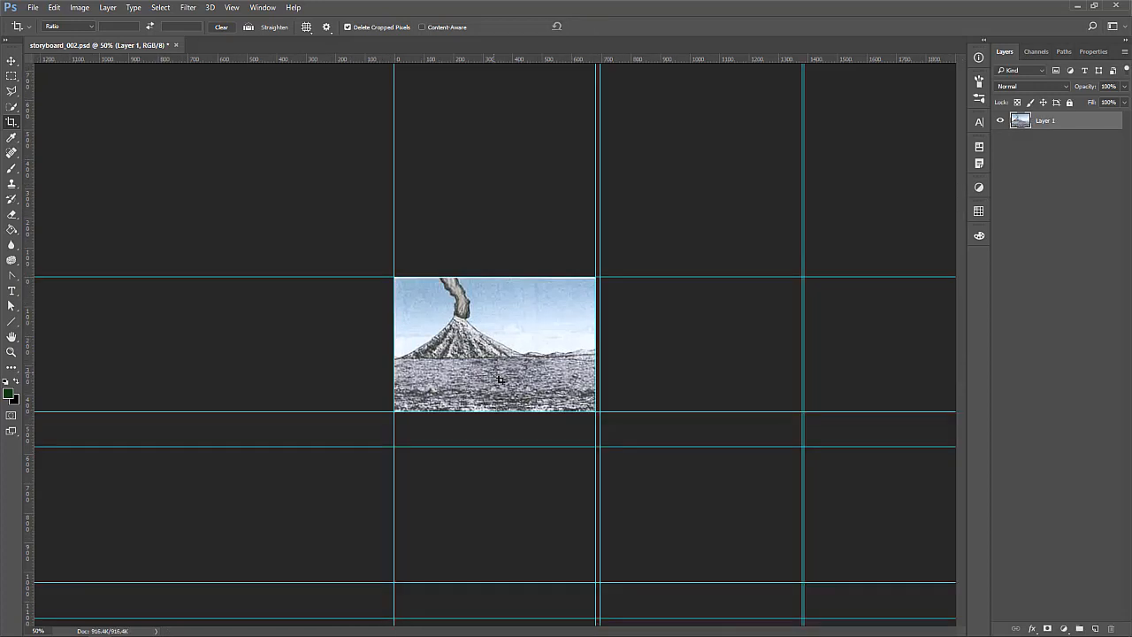
Start saving the cropped frame as storyboard_frame_001.psd in the working folder, and cancel the save
{"action": "left_click", "coordinate": [33, 7]}
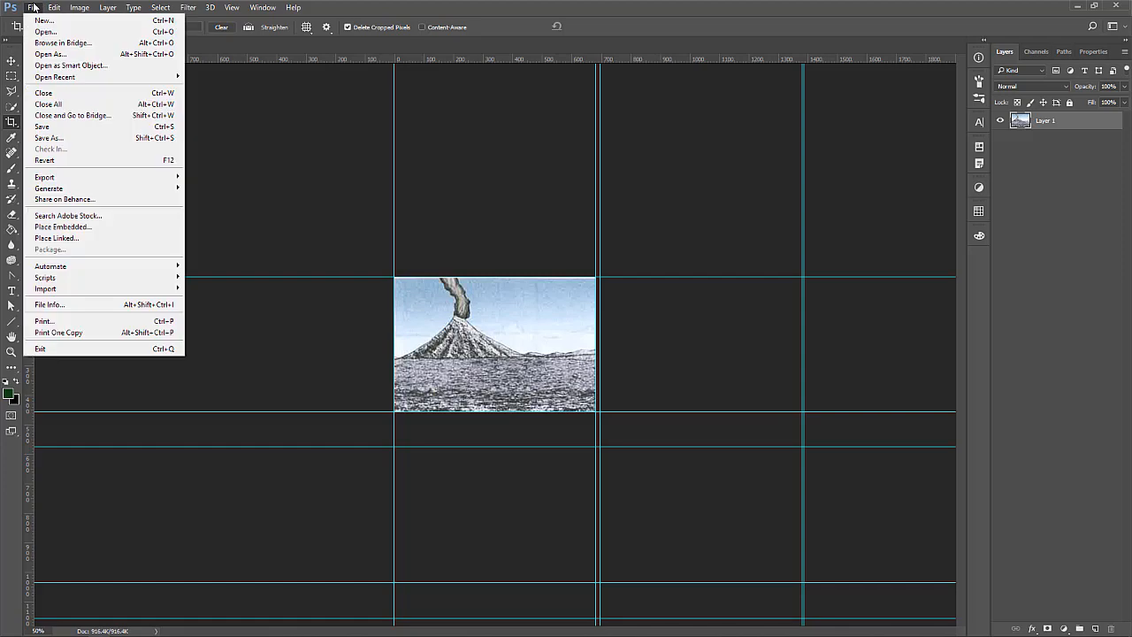
{"action": "left_click", "coordinate": [33, 7]}
{"action": "left_click", "coordinate": [32, 7]}
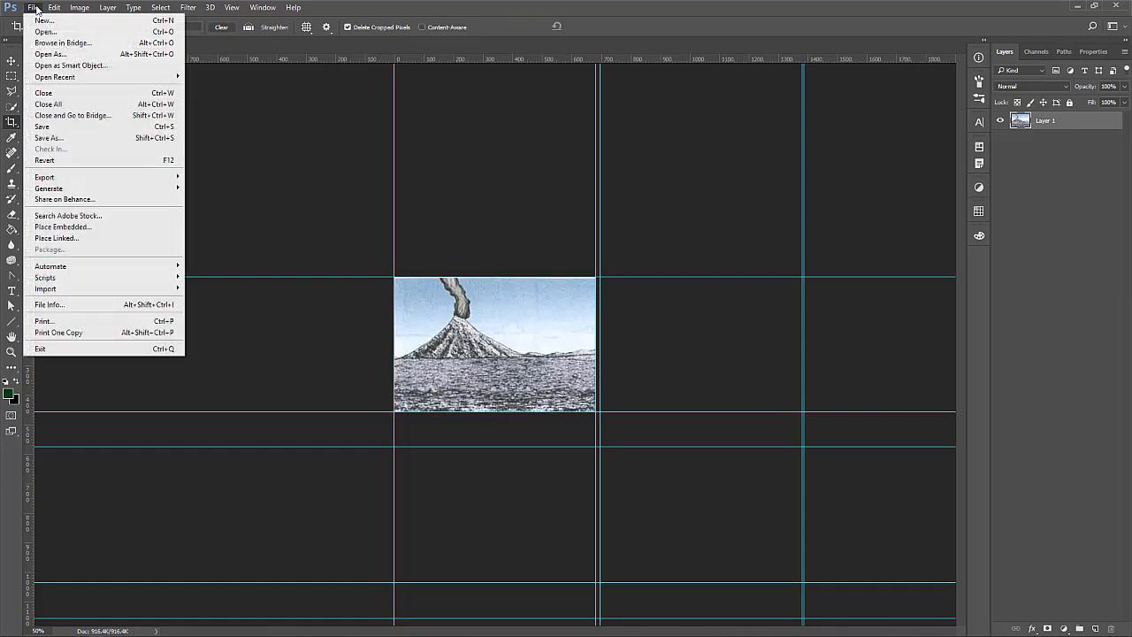
{"action": "left_click", "coordinate": [63, 132]}
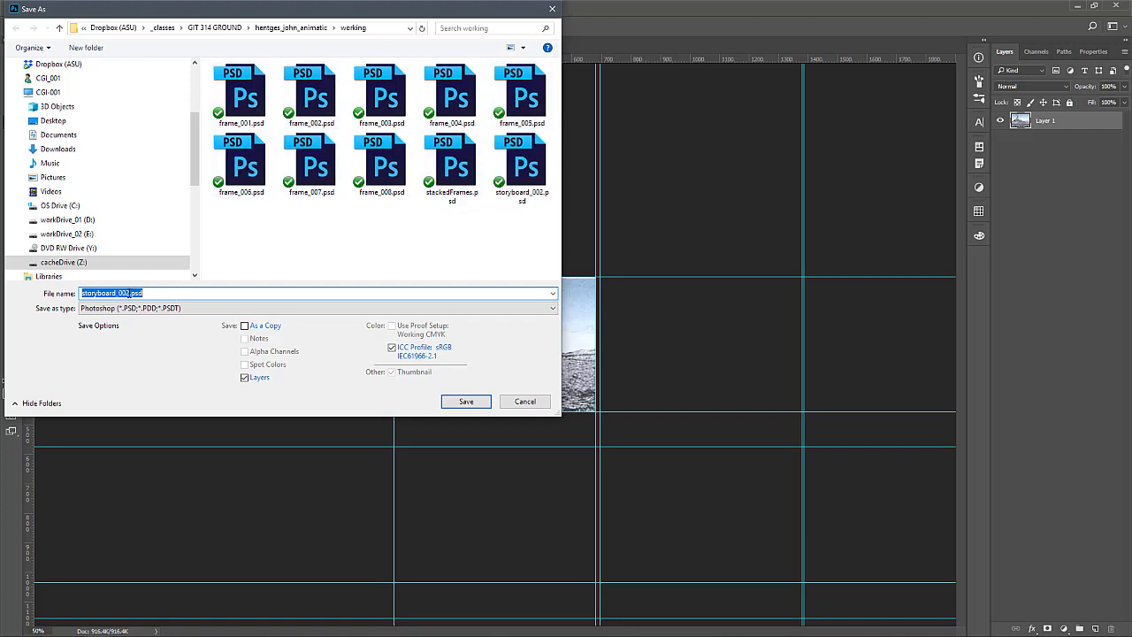
{"action": "left_click", "coordinate": [241, 93]}
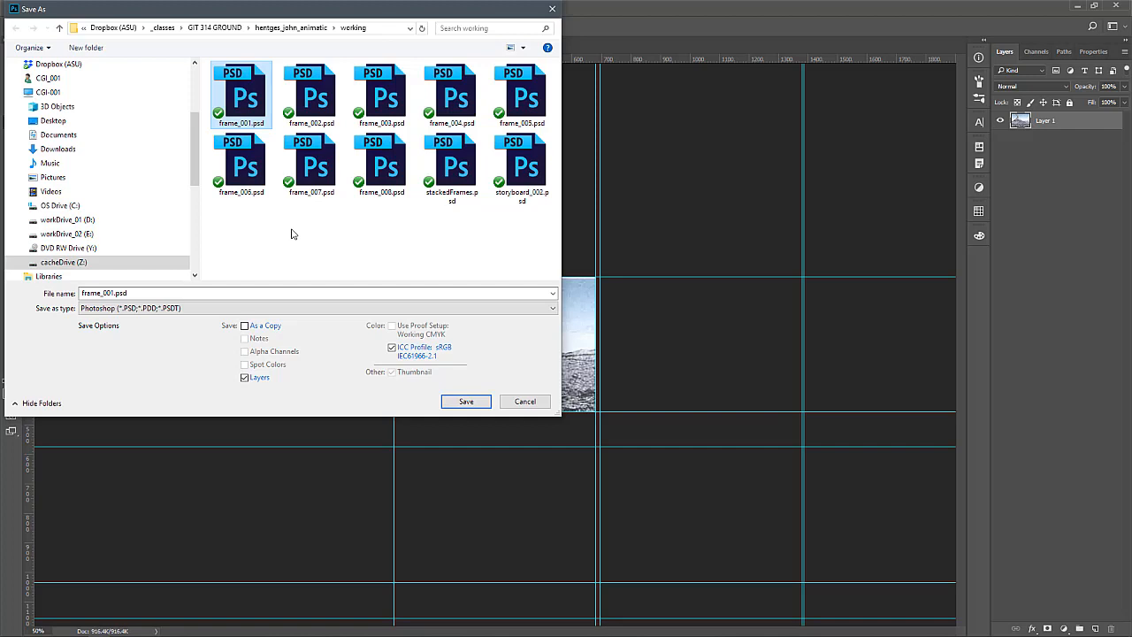
{"action": "left_click", "coordinate": [84, 293]}
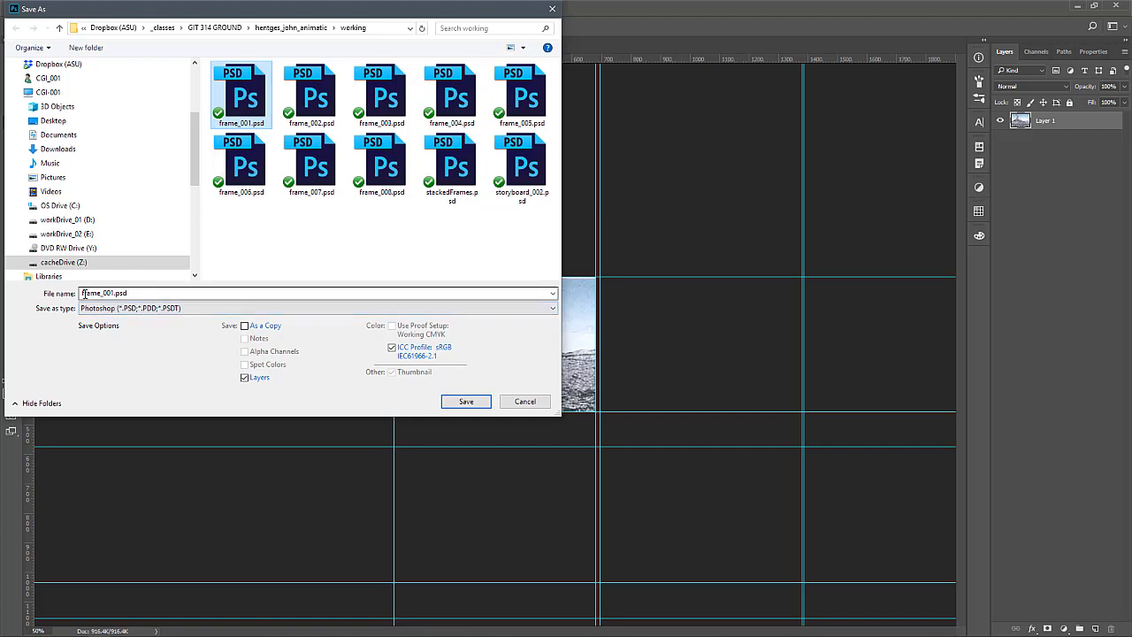
{"action": "double_click", "coordinate": [84, 292]}
{"action": "key", "text": "End"}
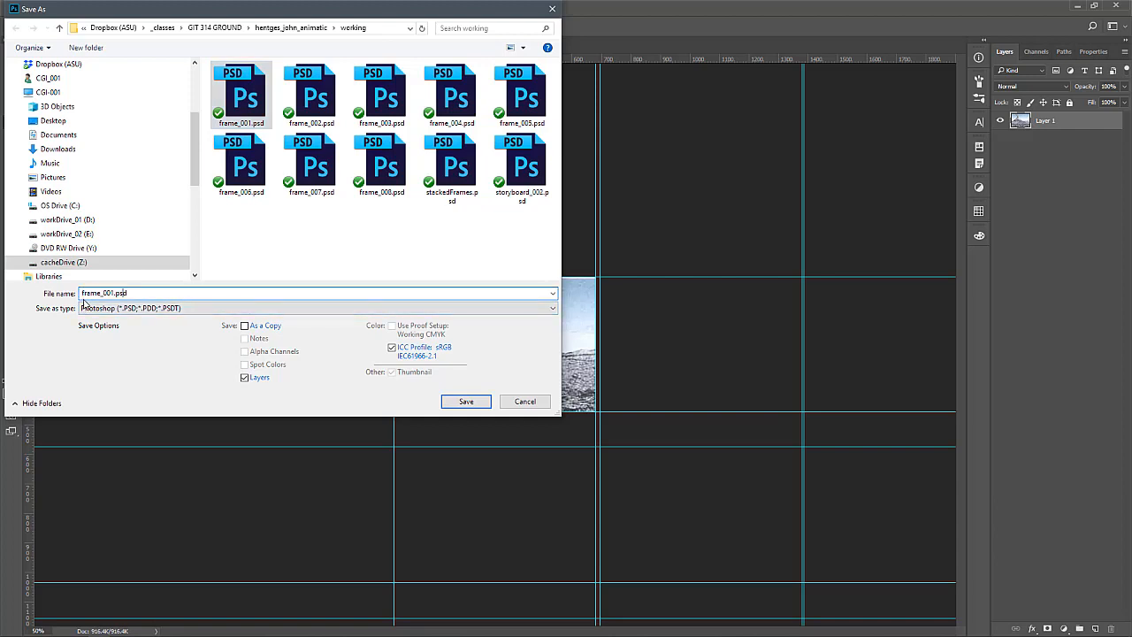
{"action": "type", "text": "storyboard"}
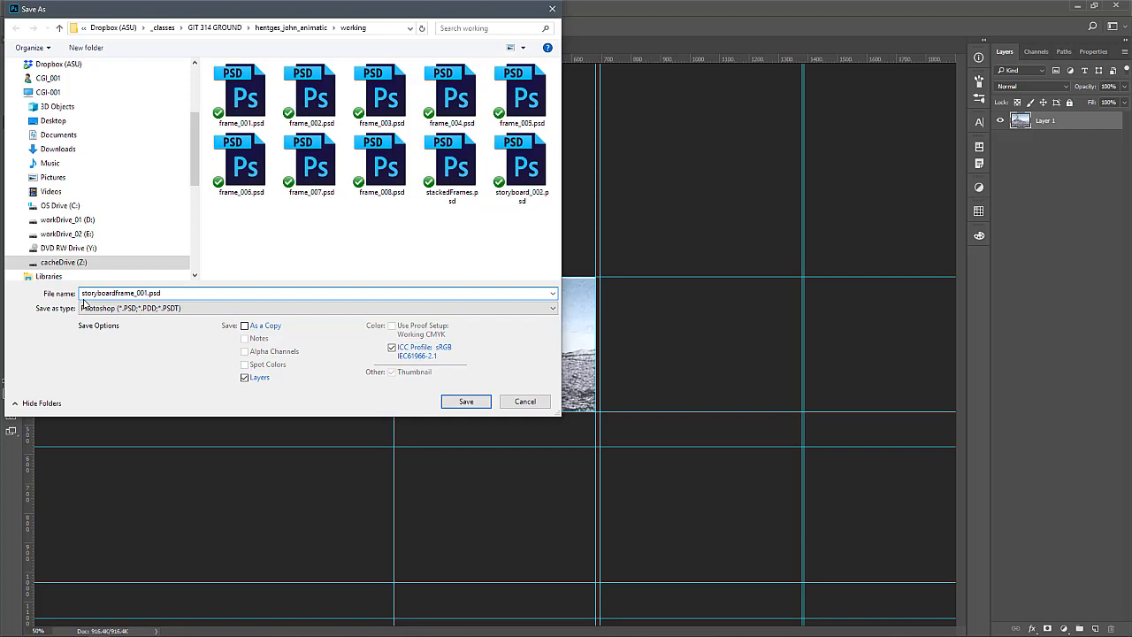
{"action": "type", "text": "_"}
{"action": "left_click", "coordinate": [524, 402]}
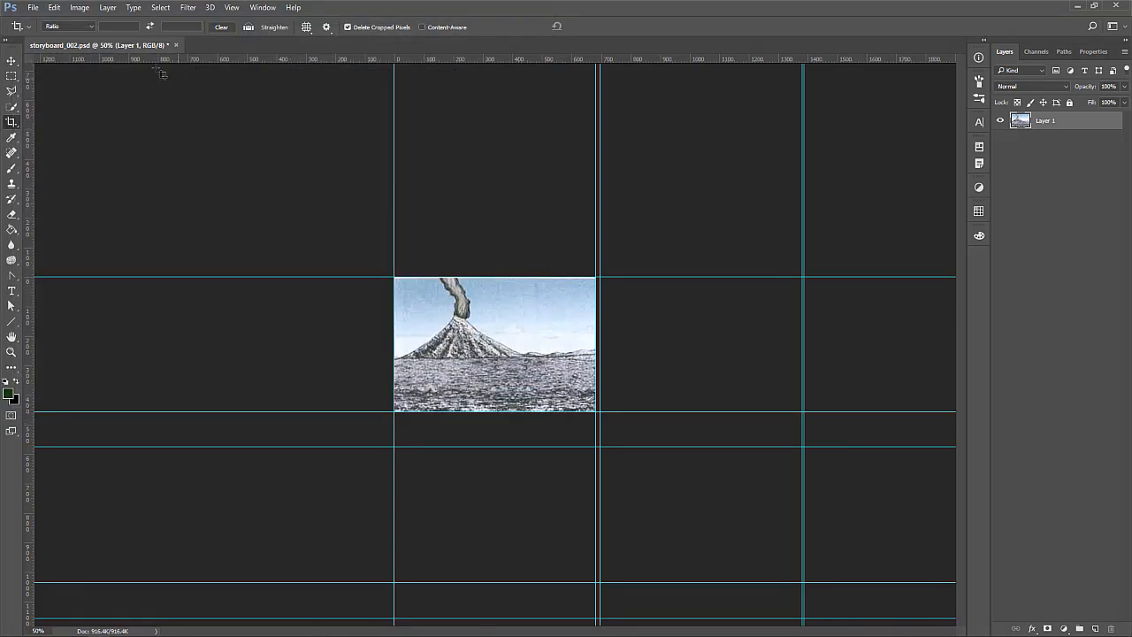
Close the cropped storyboard without saving and reopen storyboard_002.psd from the recent files
{"action": "left_click", "coordinate": [175, 45]}
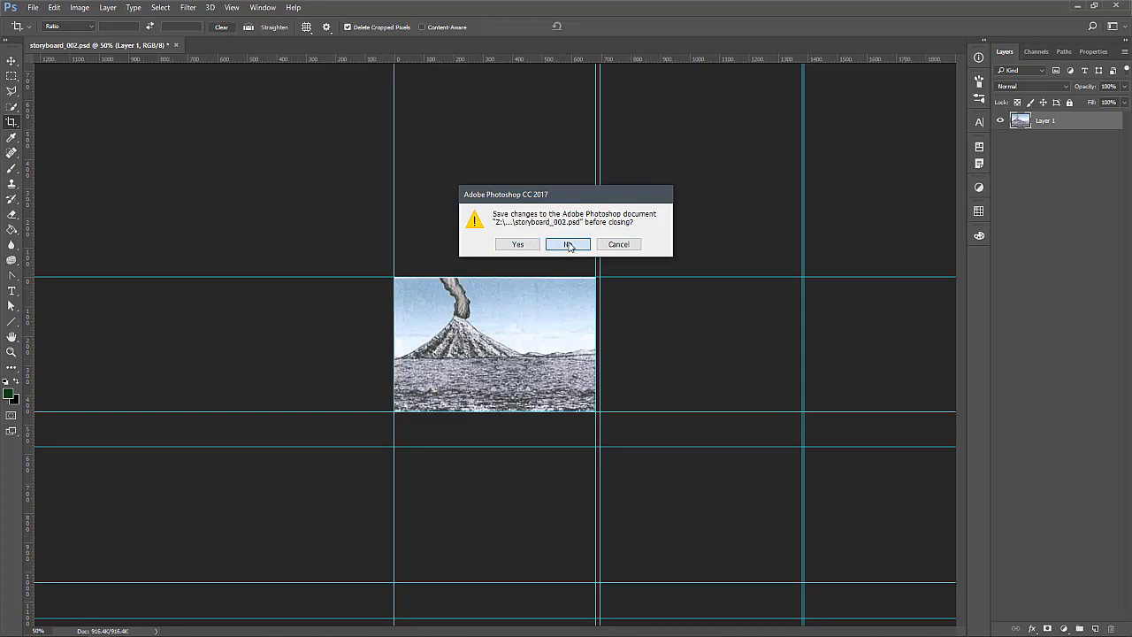
{"action": "left_click", "coordinate": [570, 246]}
{"action": "left_click", "coordinate": [34, 8]}
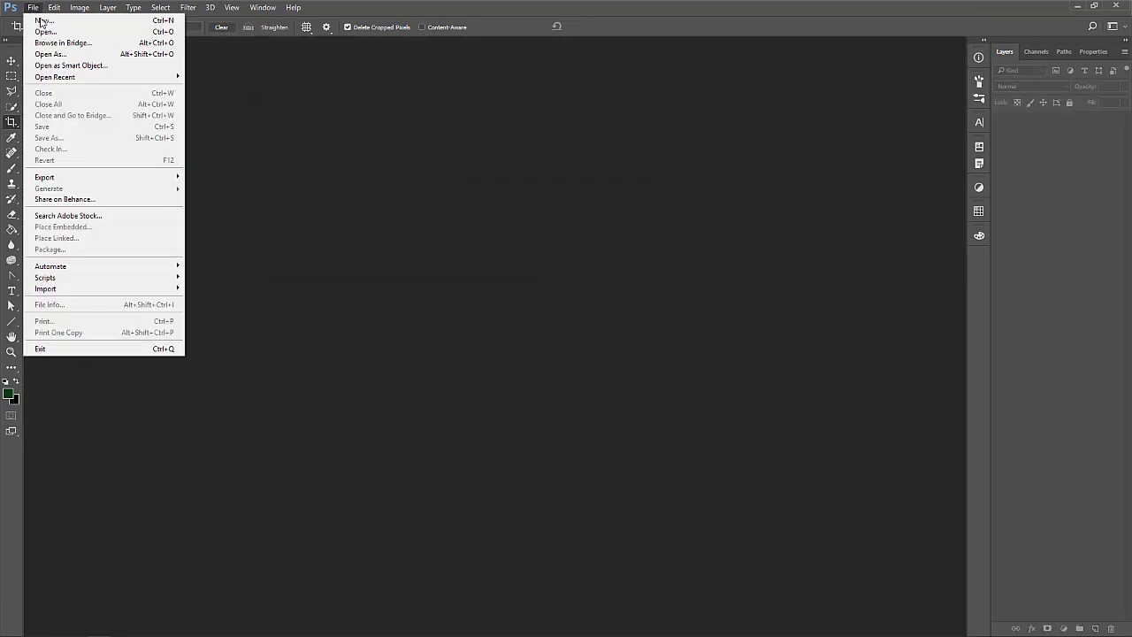
{"action": "mouse_move", "coordinate": [55, 77]}
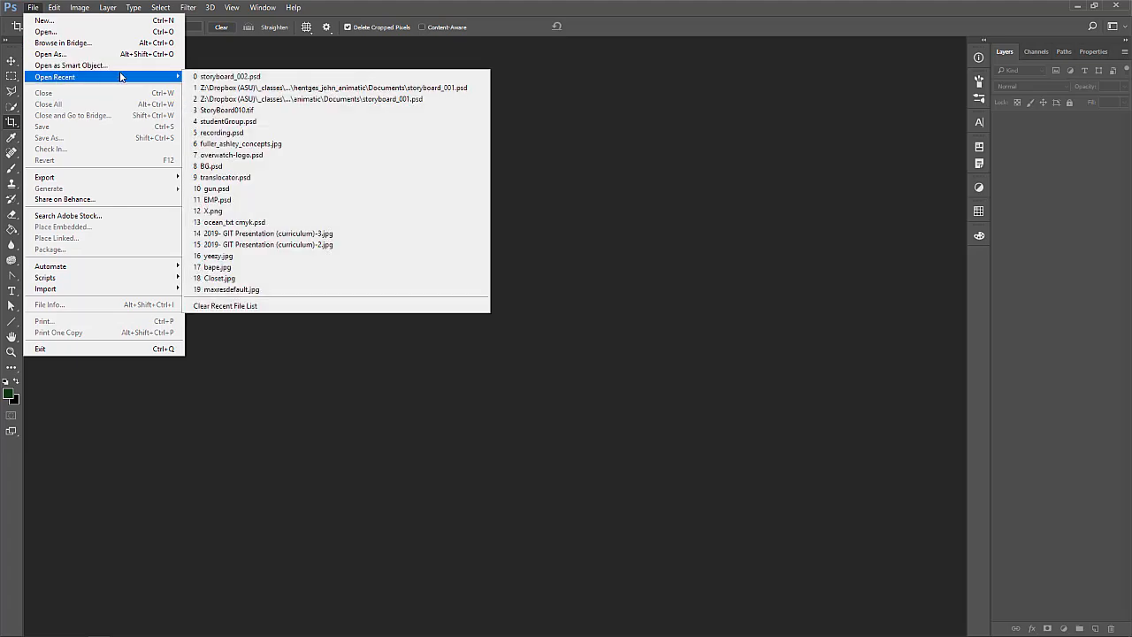
{"action": "left_click", "coordinate": [230, 78]}
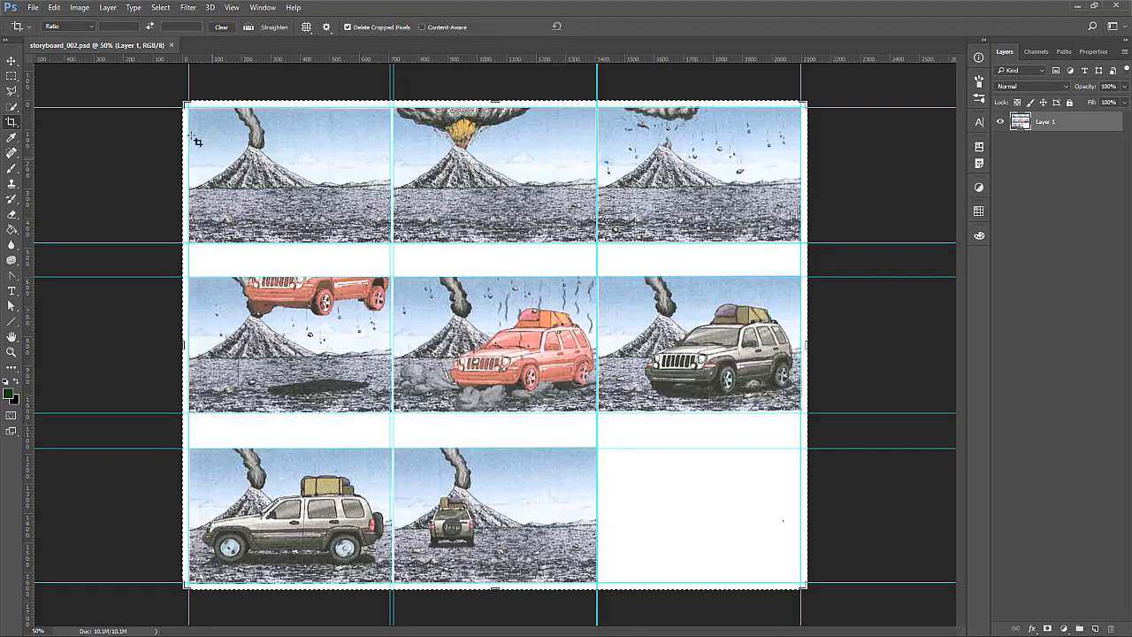
Set the crop boundary around the storyboard's second frame, the erupting volcano, aligning its edges with the surrounding guides
{"action": "left_click_drag", "start_coordinate": [184, 104], "coordinate": [290, 107]}
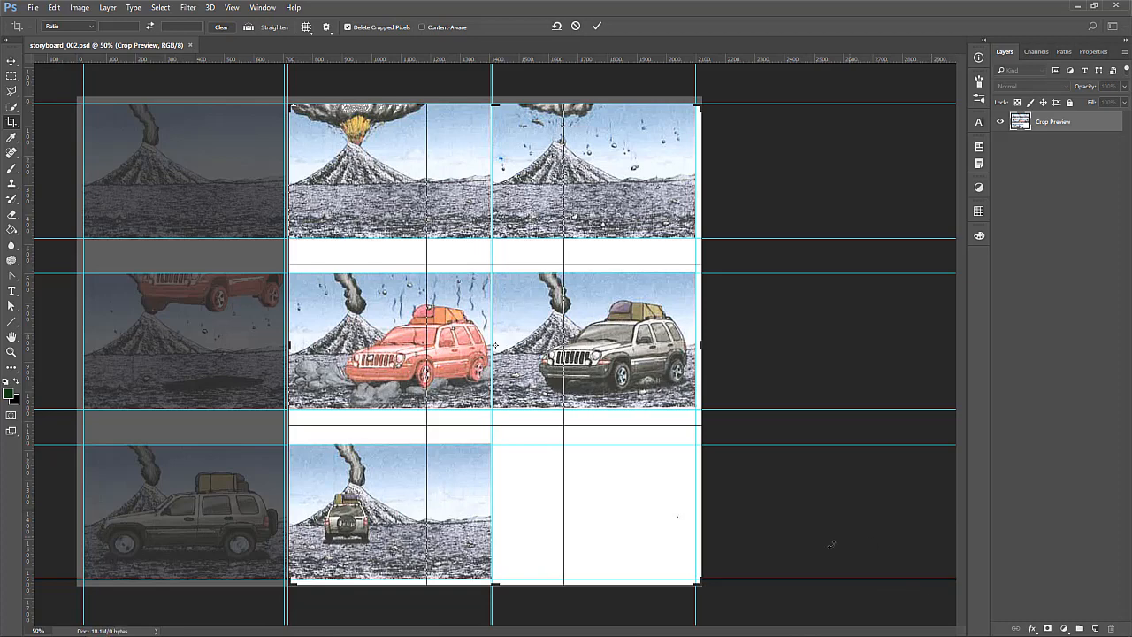
{"action": "left_click_drag", "start_coordinate": [696, 580], "coordinate": [595, 411]}
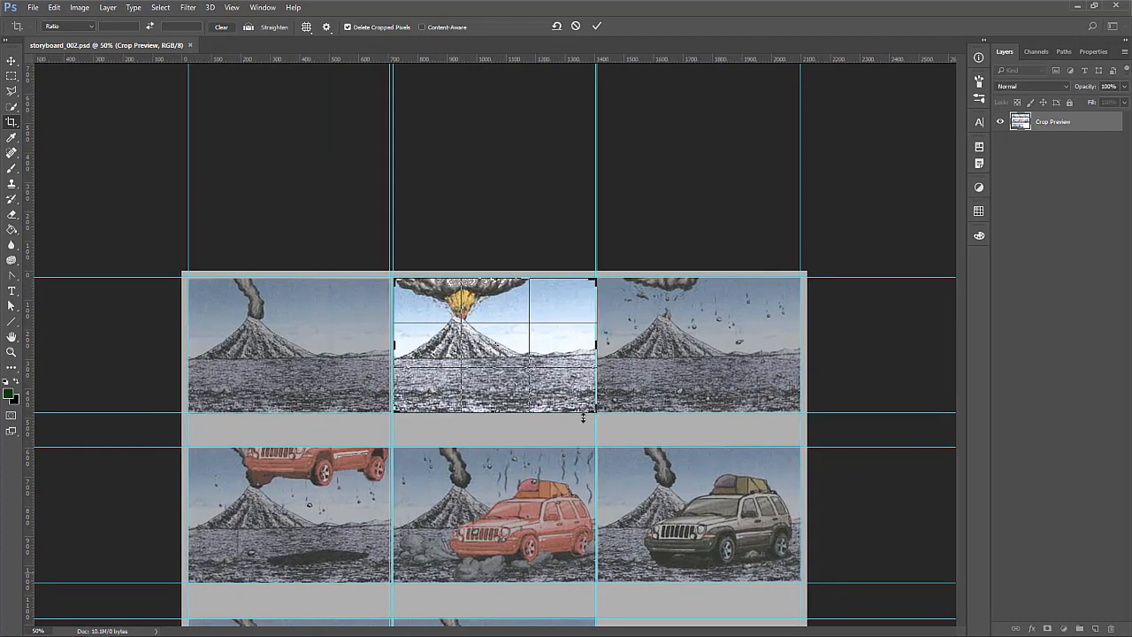
{"action": "scroll", "coordinate": [340, 486], "scroll_direction": "down", "scroll_amount": 5}
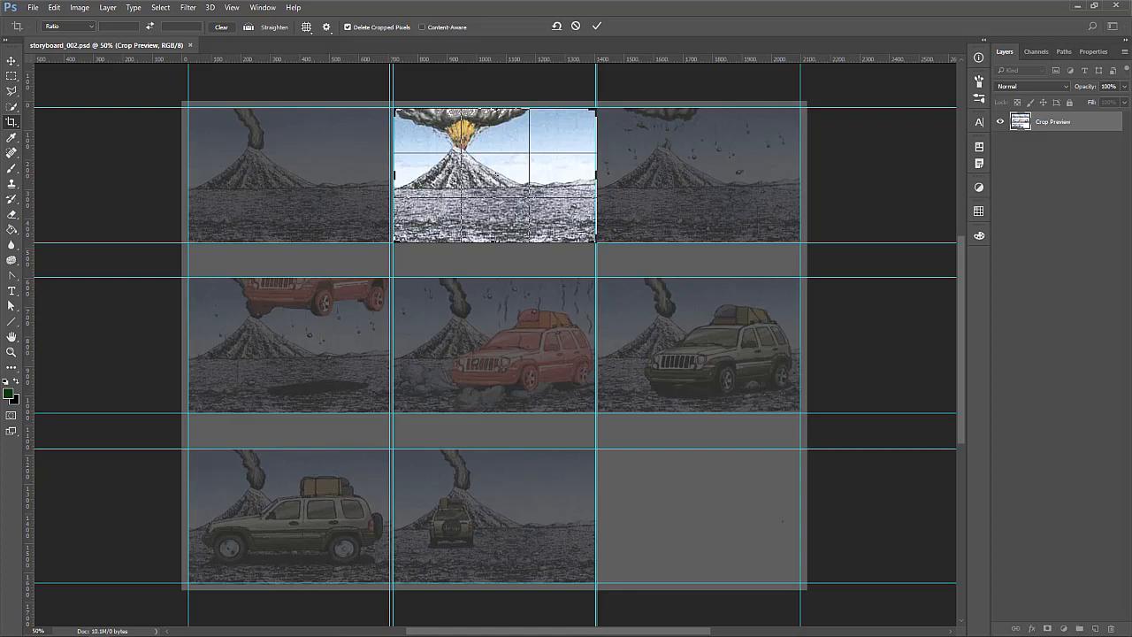
Switch to File Explorer and review the individual frame PSDs and the storyboard copy in the project's working folder
{"action": "key", "text": "alt+Tab"}
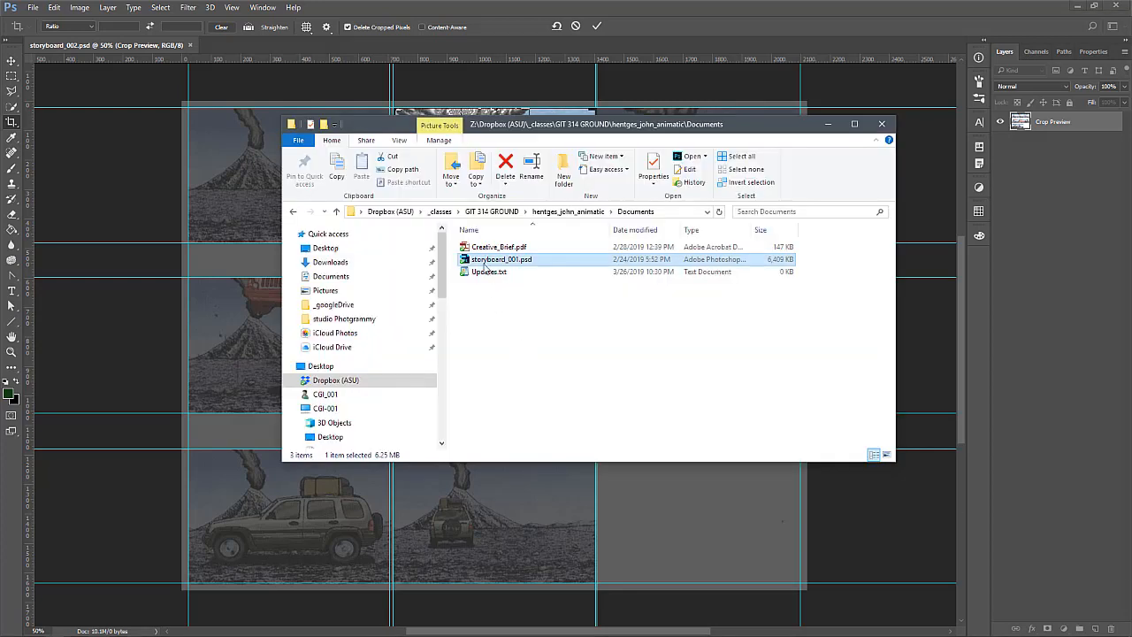
{"action": "left_click", "coordinate": [568, 211]}
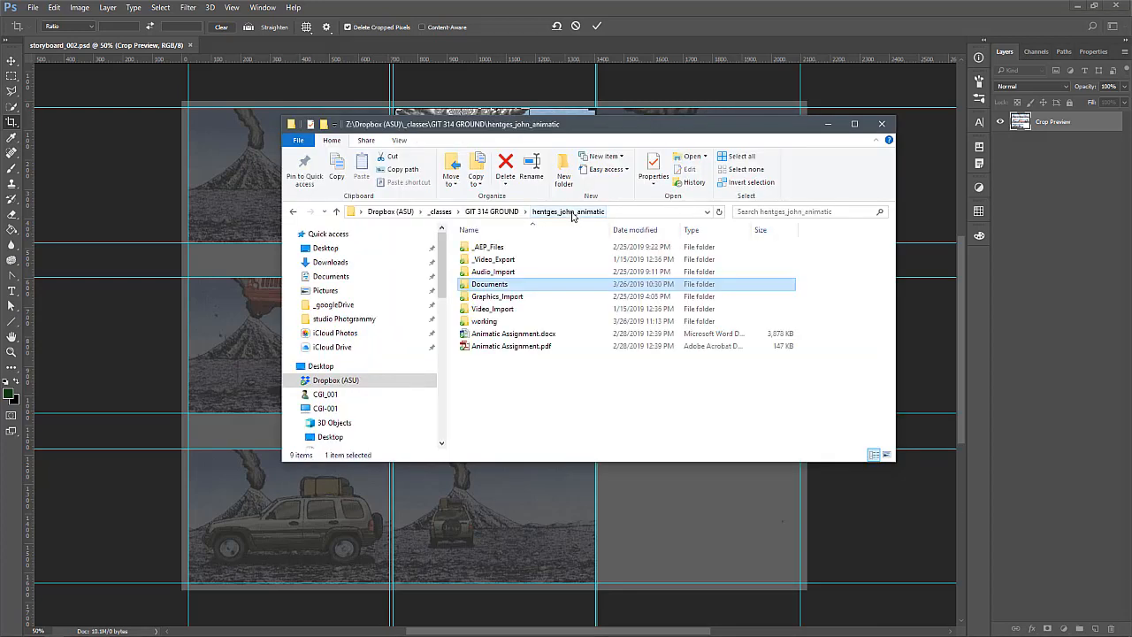
{"action": "double_click", "coordinate": [501, 324]}
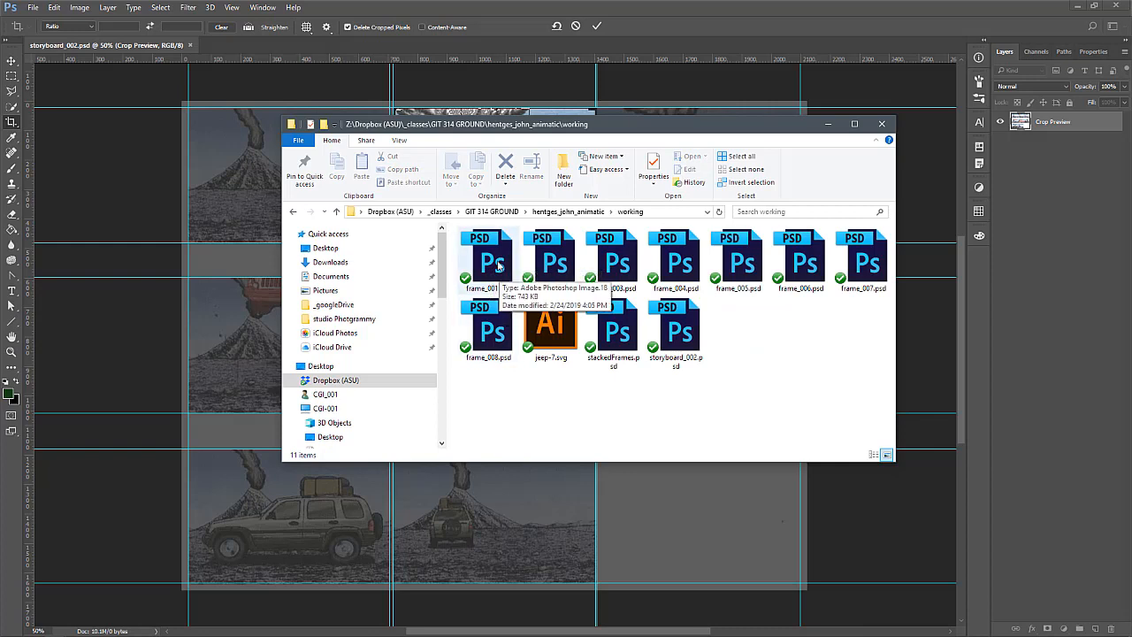
{"action": "left_click", "coordinate": [497, 292]}
{"action": "left_click", "coordinate": [554, 272]}
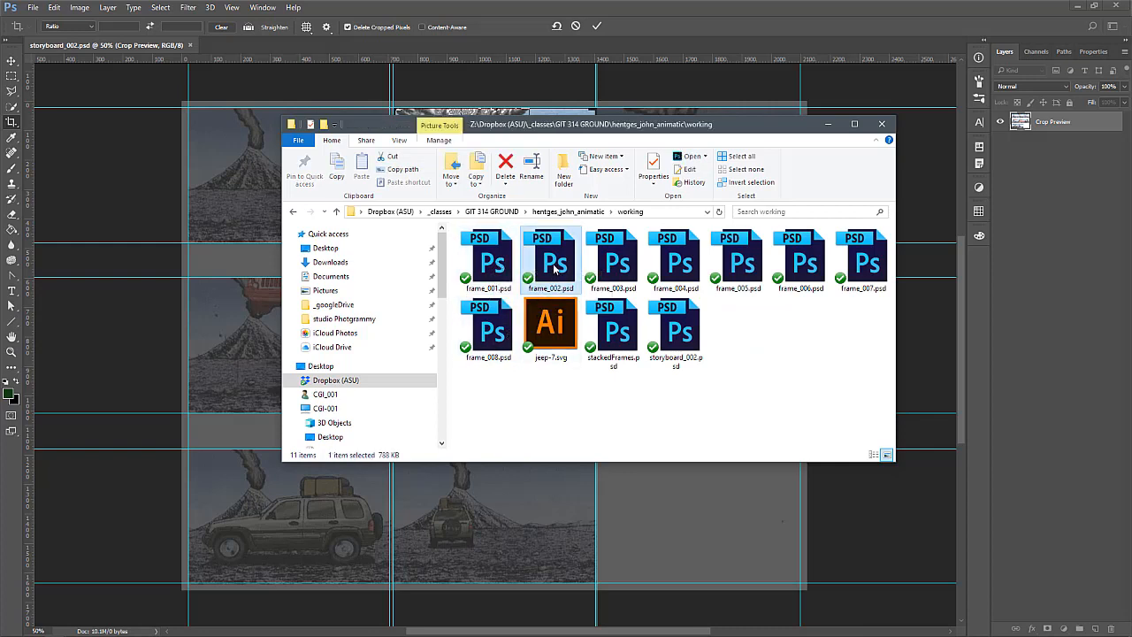
{"action": "left_click", "coordinate": [619, 272]}
{"action": "left_click", "coordinate": [679, 265]}
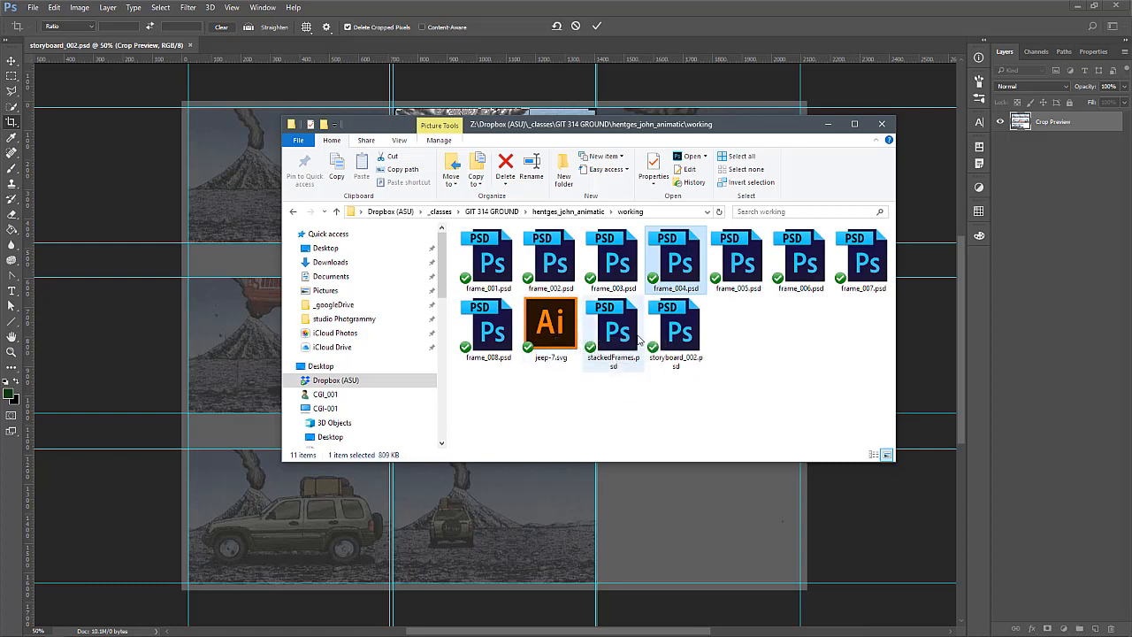
{"action": "left_click", "coordinate": [678, 334]}
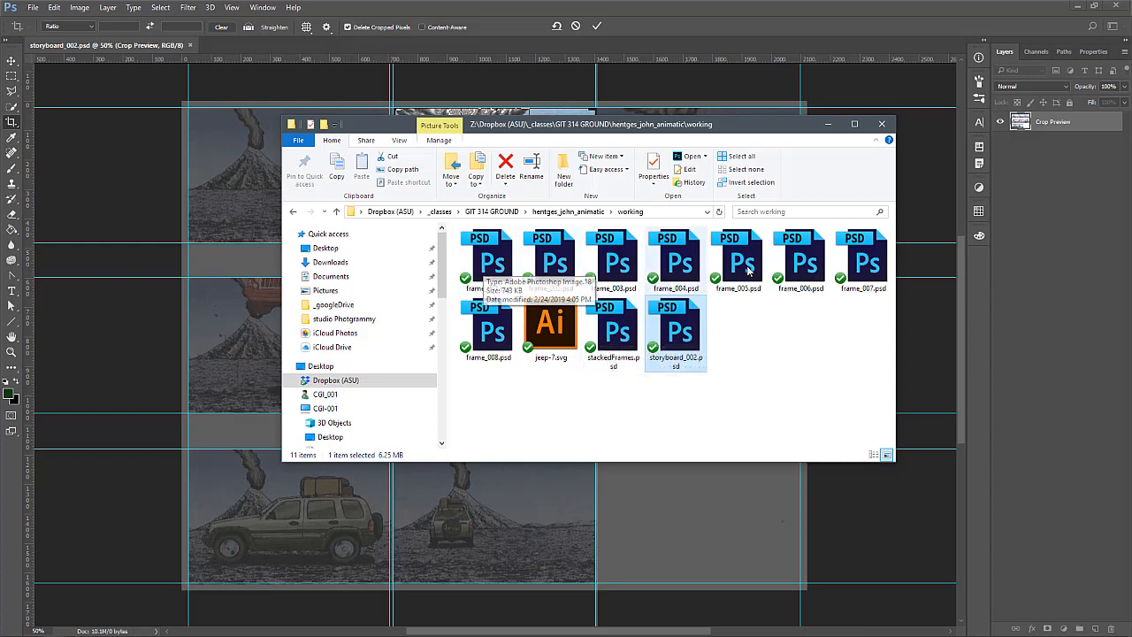
Open stackedFrames.psd in Photoshop, discarding the pending crop, and close storyboard_002.psd
{"action": "double_click", "coordinate": [614, 329]}
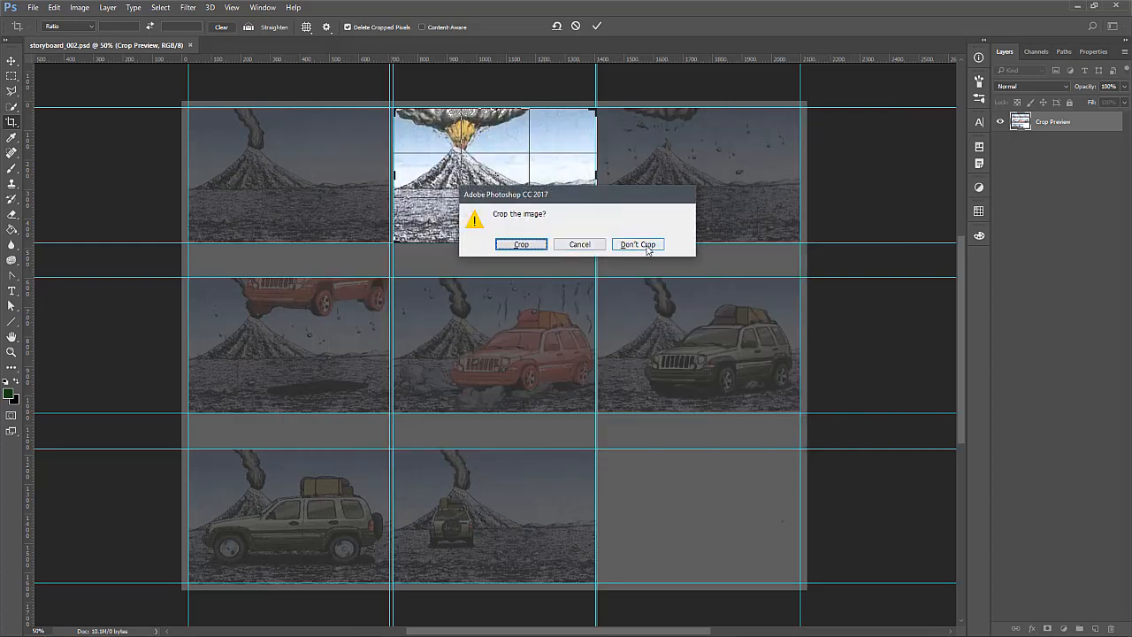
{"action": "left_click", "coordinate": [638, 244]}
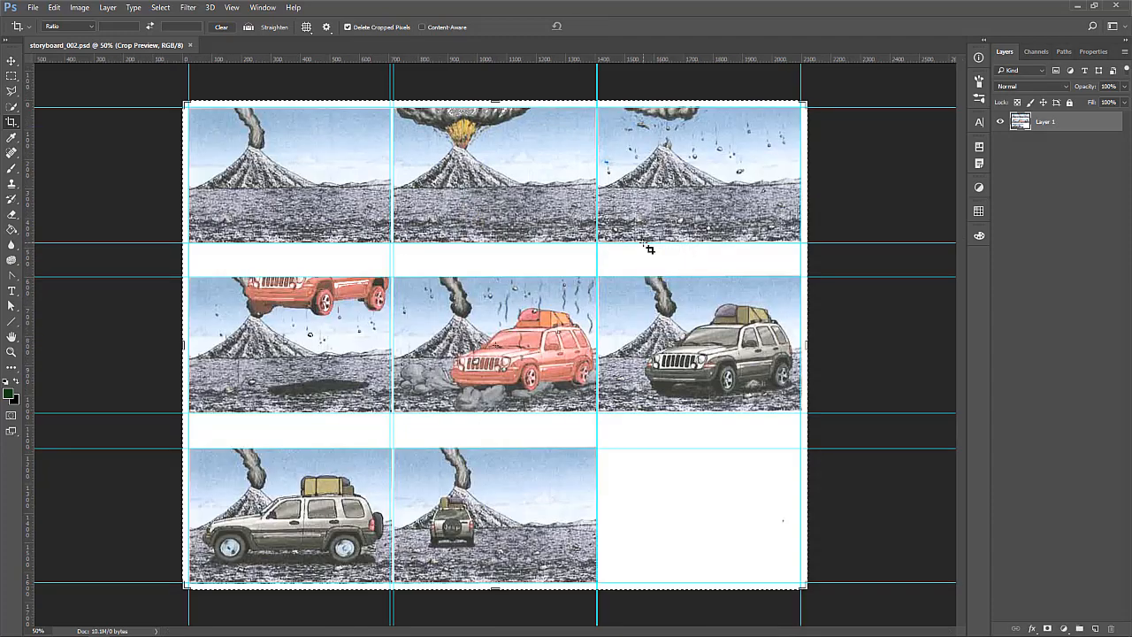
{"action": "left_click", "coordinate": [121, 50]}
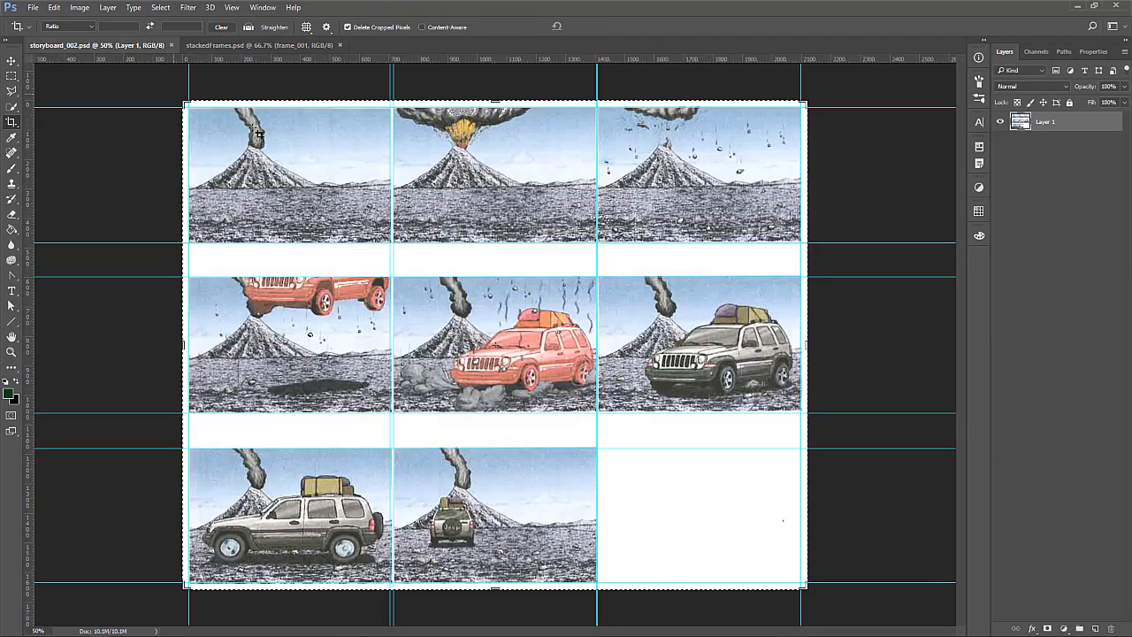
{"action": "left_click", "coordinate": [171, 45]}
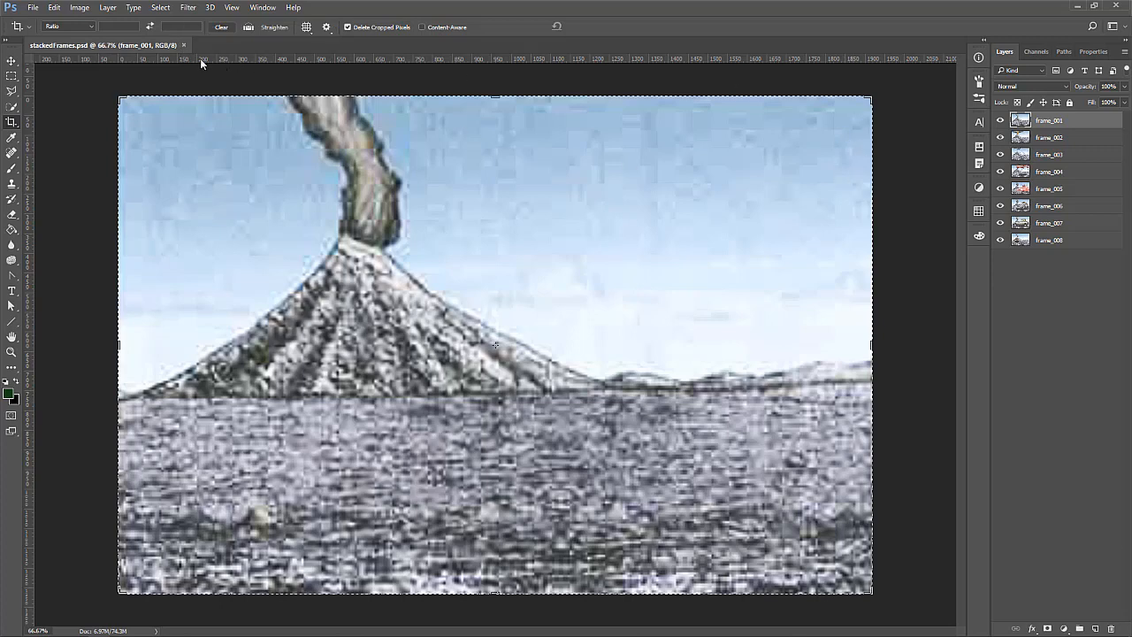
Hide the layers one by one from frame_001 down to frame_008 to step through the stacked frames
{"action": "left_click", "coordinate": [1000, 121]}
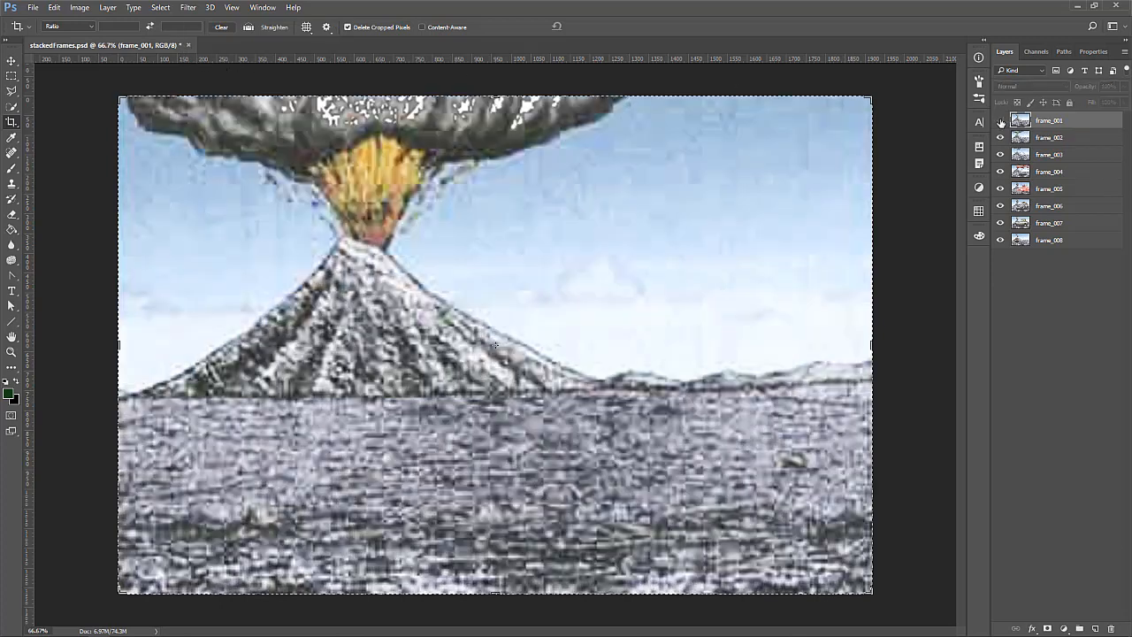
{"action": "left_click", "coordinate": [1000, 138]}
{"action": "left_click", "coordinate": [1000, 155]}
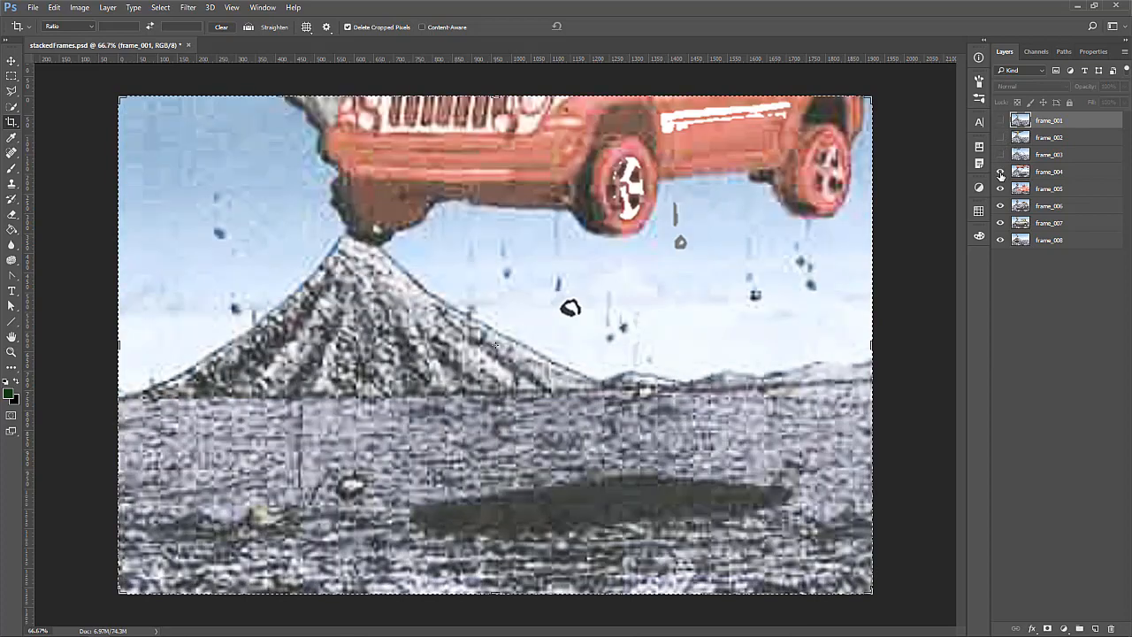
{"action": "left_click", "coordinate": [1000, 171]}
{"action": "left_click", "coordinate": [1000, 188]}
{"action": "left_click", "coordinate": [1000, 205]}
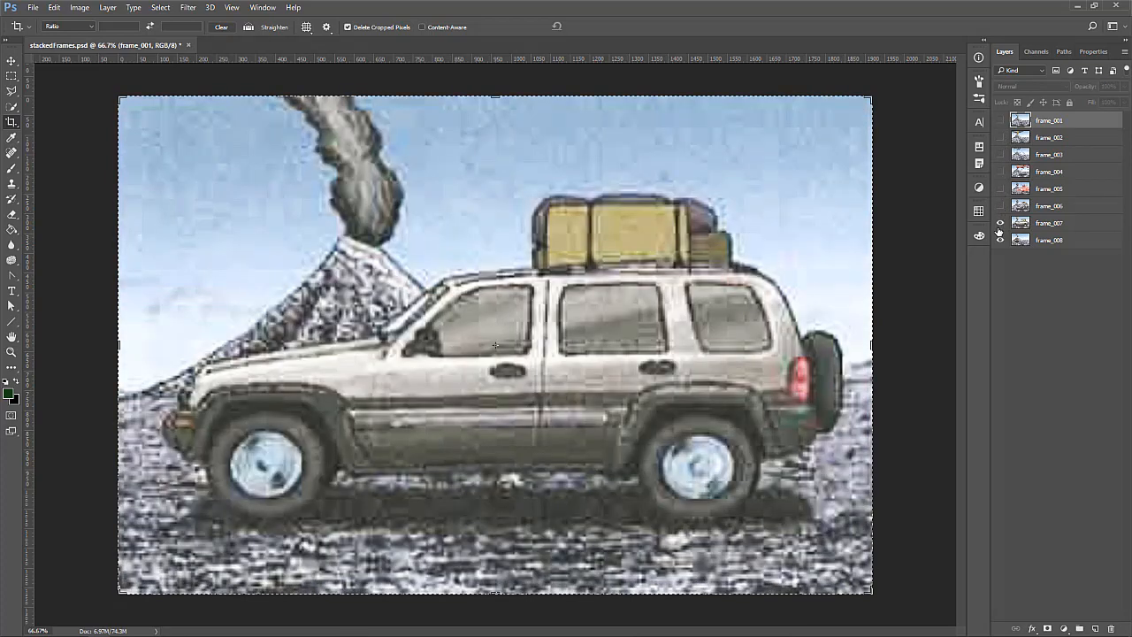
{"action": "left_click", "coordinate": [1000, 223]}
{"action": "left_click", "coordinate": [1000, 240]}
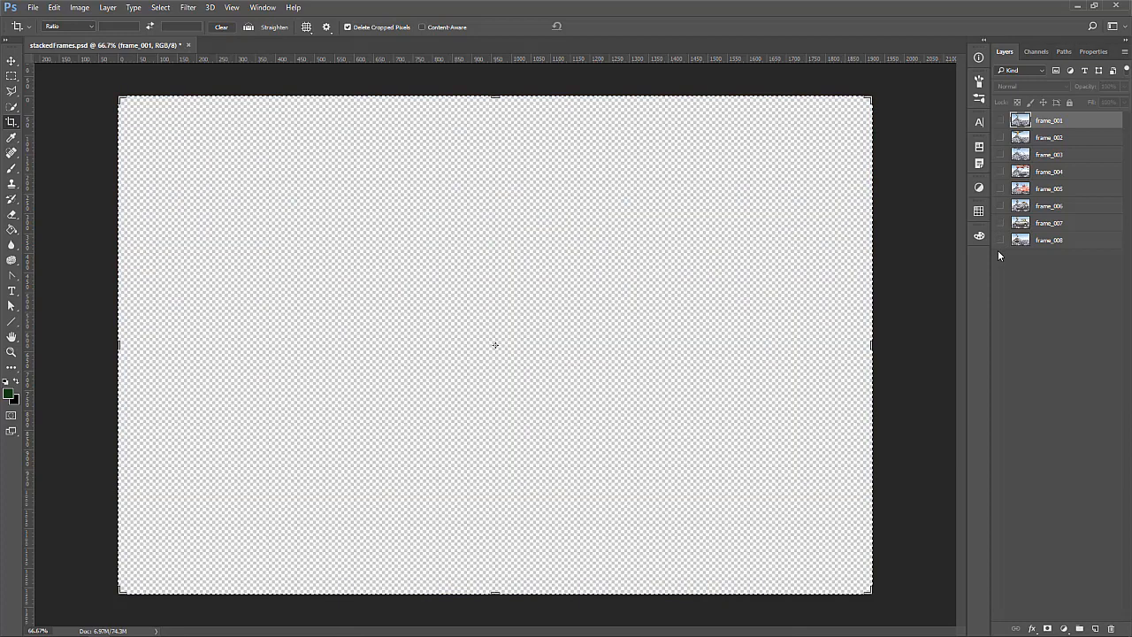
Show the layers again from frame_008 up to frame_001, and close stackedFrames.psd without saving
{"action": "left_click", "coordinate": [1000, 240]}
{"action": "left_click", "coordinate": [999, 222]}
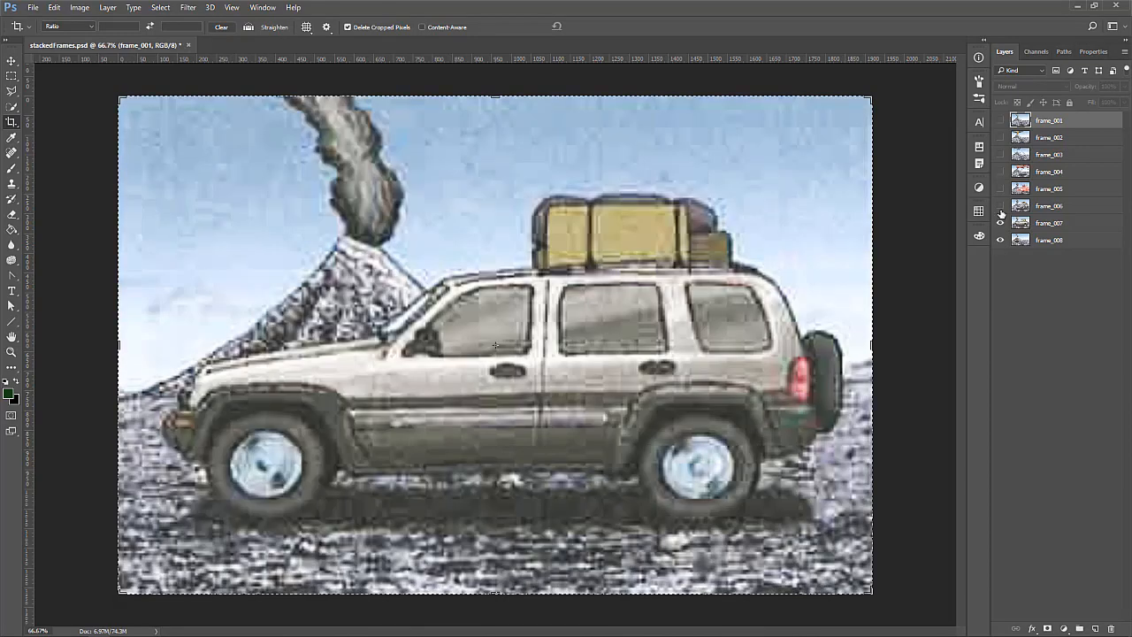
{"action": "left_click", "coordinate": [1000, 205]}
{"action": "left_click", "coordinate": [999, 180]}
{"action": "left_click", "coordinate": [1000, 189]}
{"action": "left_click", "coordinate": [1000, 172]}
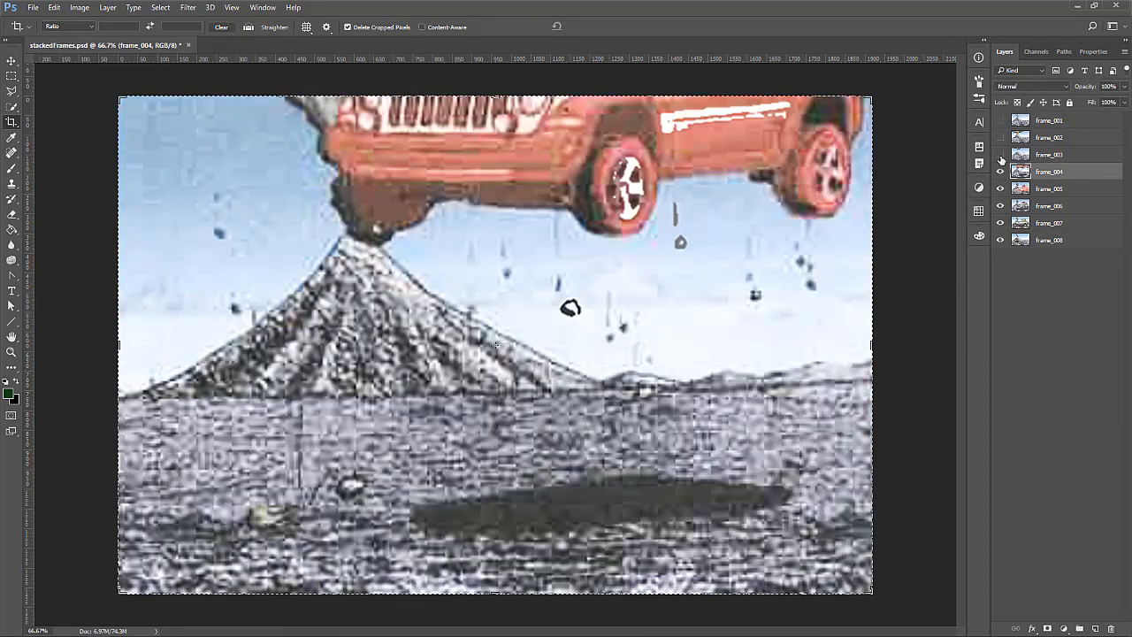
{"action": "left_click", "coordinate": [1000, 154]}
{"action": "left_click", "coordinate": [1000, 137]}
{"action": "left_click", "coordinate": [1000, 120]}
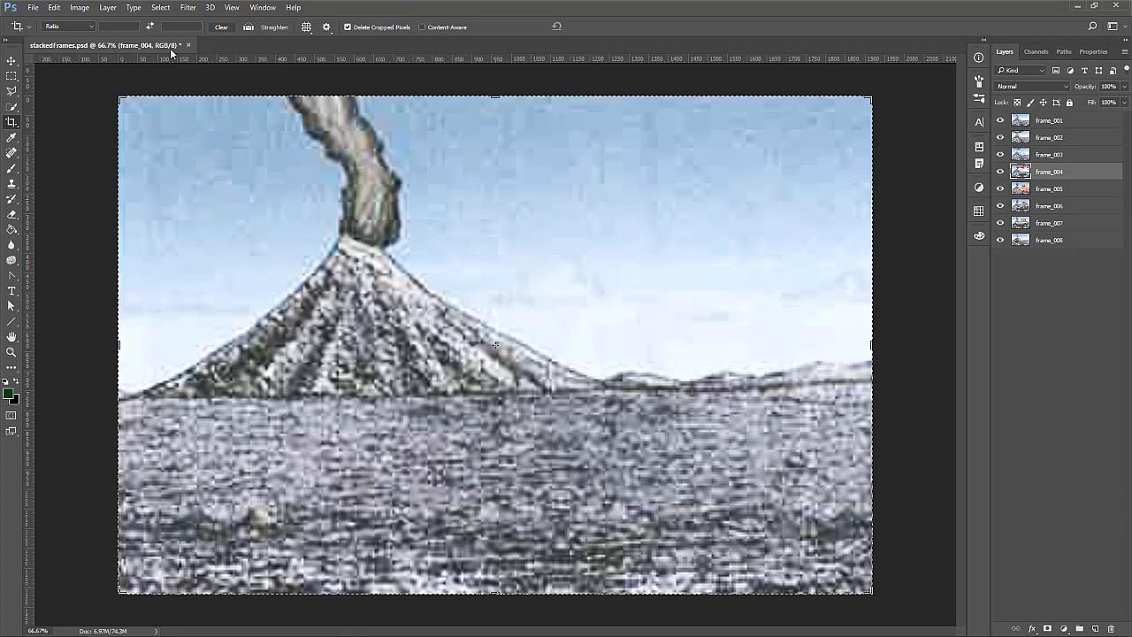
{"action": "left_click", "coordinate": [189, 46]}
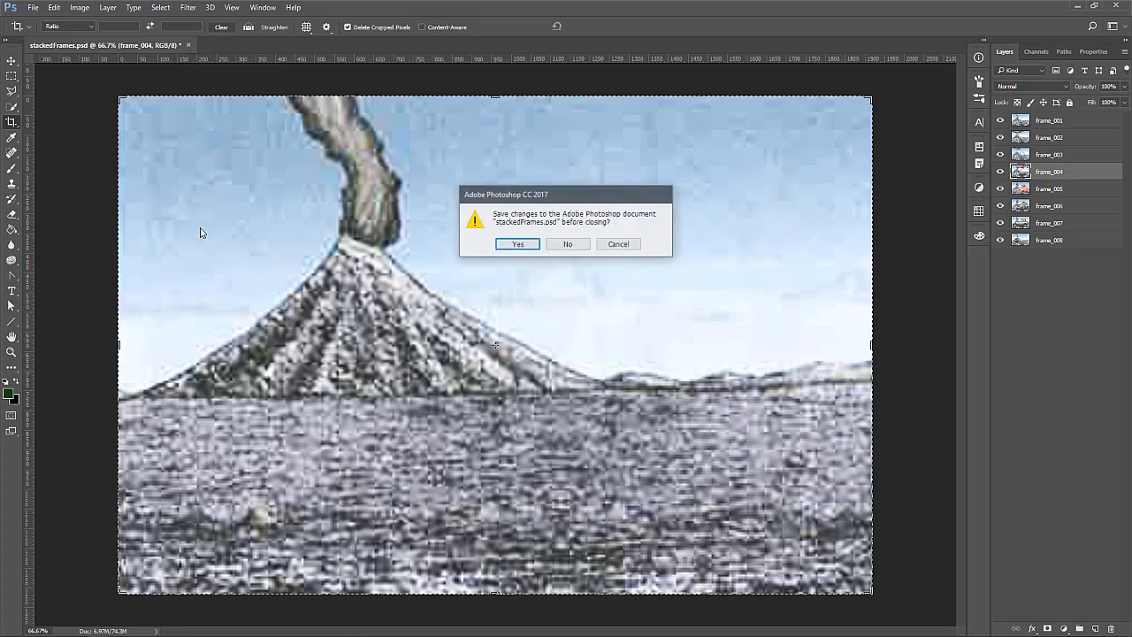
{"action": "left_click", "coordinate": [568, 244]}
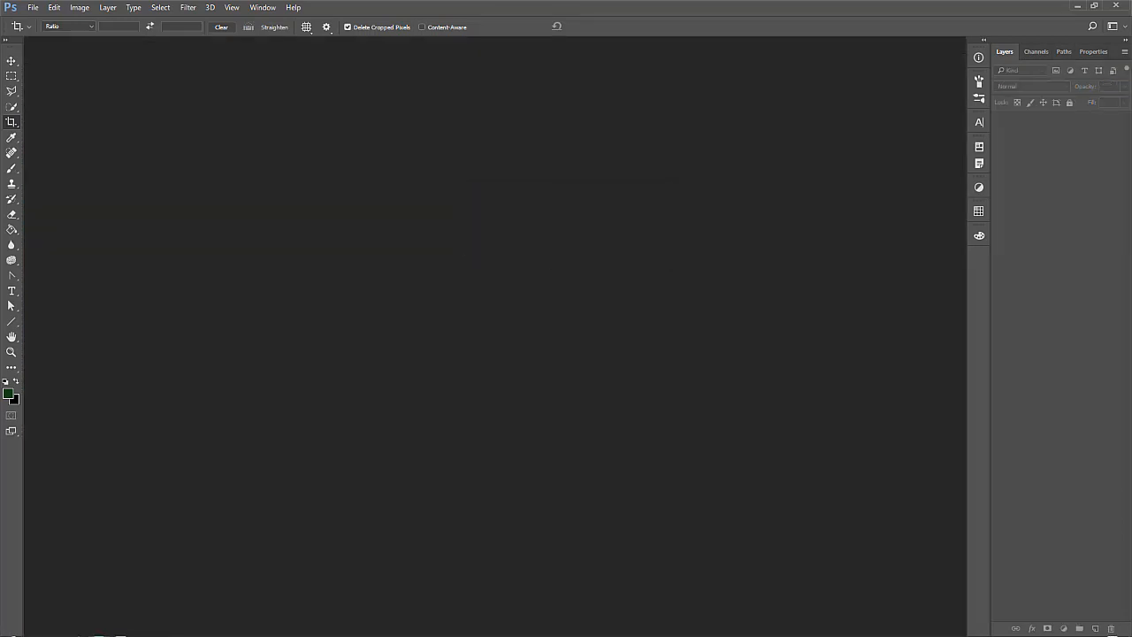
In File Explorer, show the working folder as a detailed list and check the files frame_001.psd through frame_008.psd
{"action": "key", "text": "alt+Tab"}
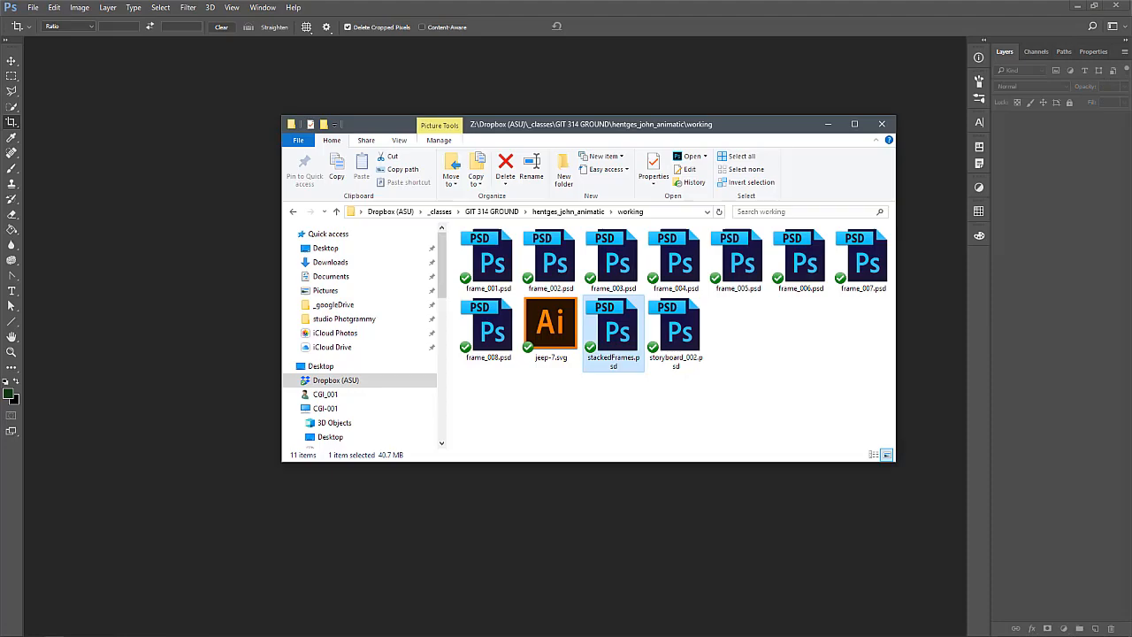
{"action": "left_click", "coordinate": [521, 378]}
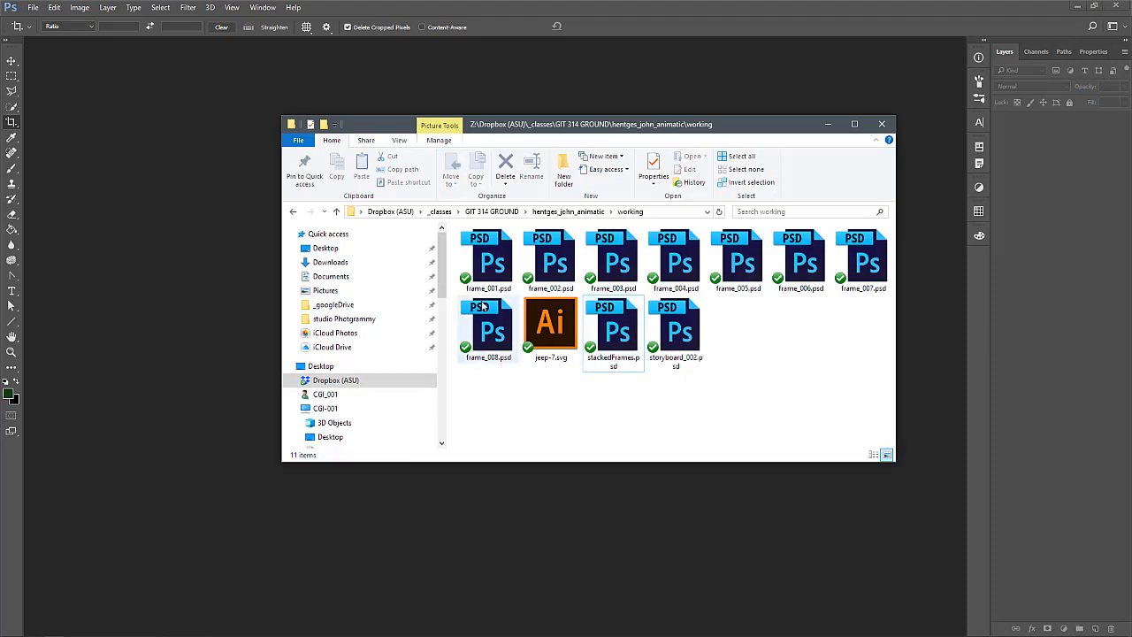
{"action": "left_click", "coordinate": [873, 455]}
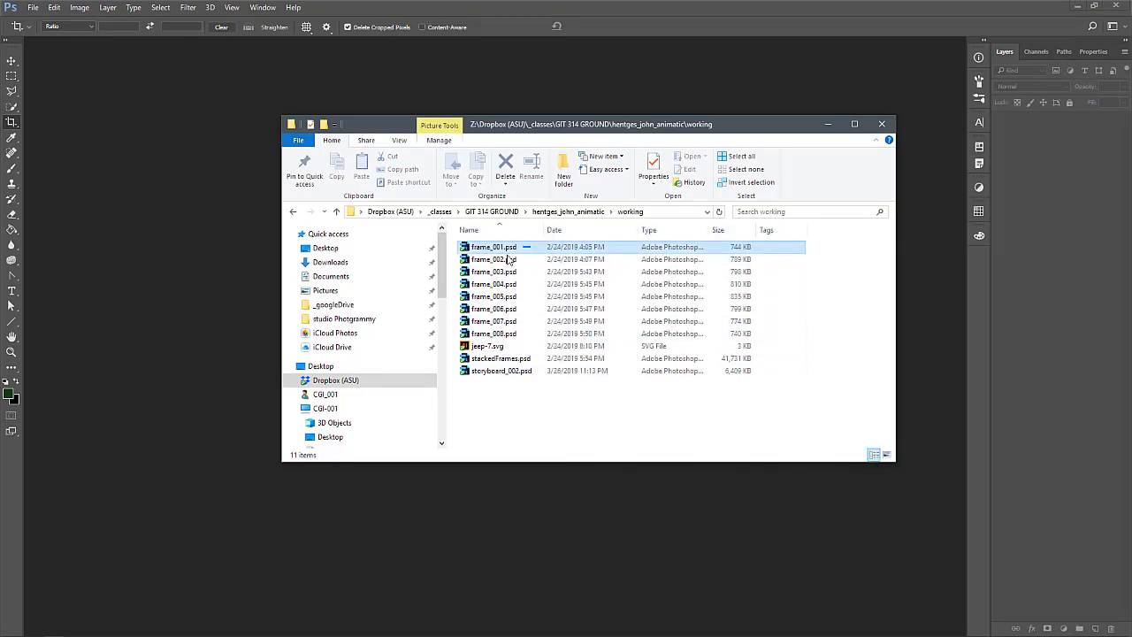
{"action": "left_click_drag", "start_coordinate": [531, 247], "coordinate": [442, 341]}
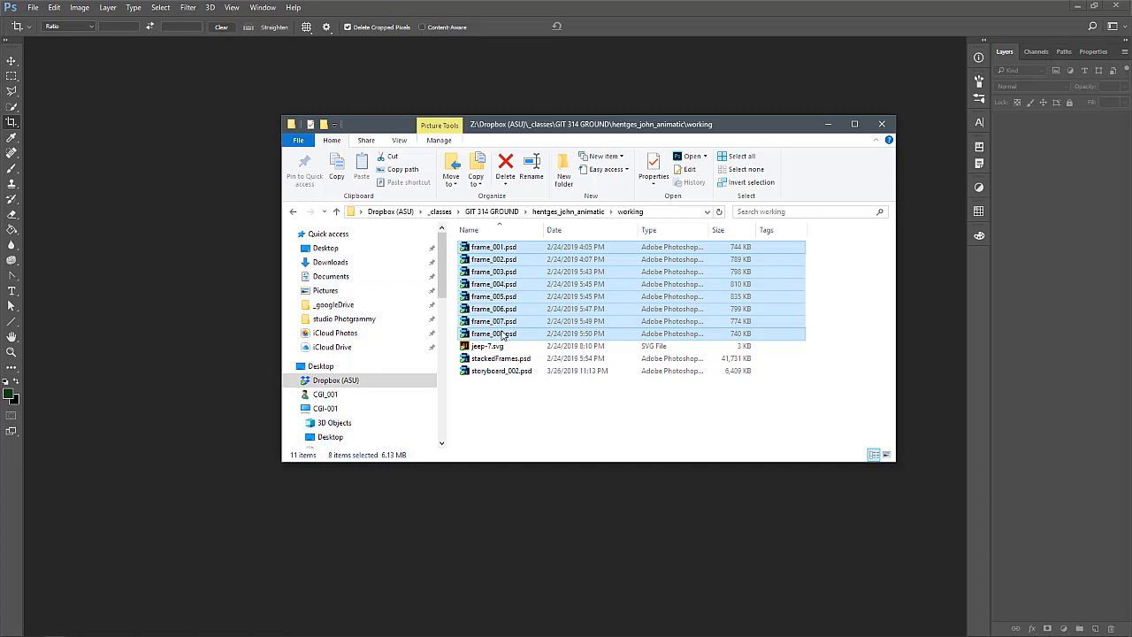
{"action": "left_click", "coordinate": [199, 252]}
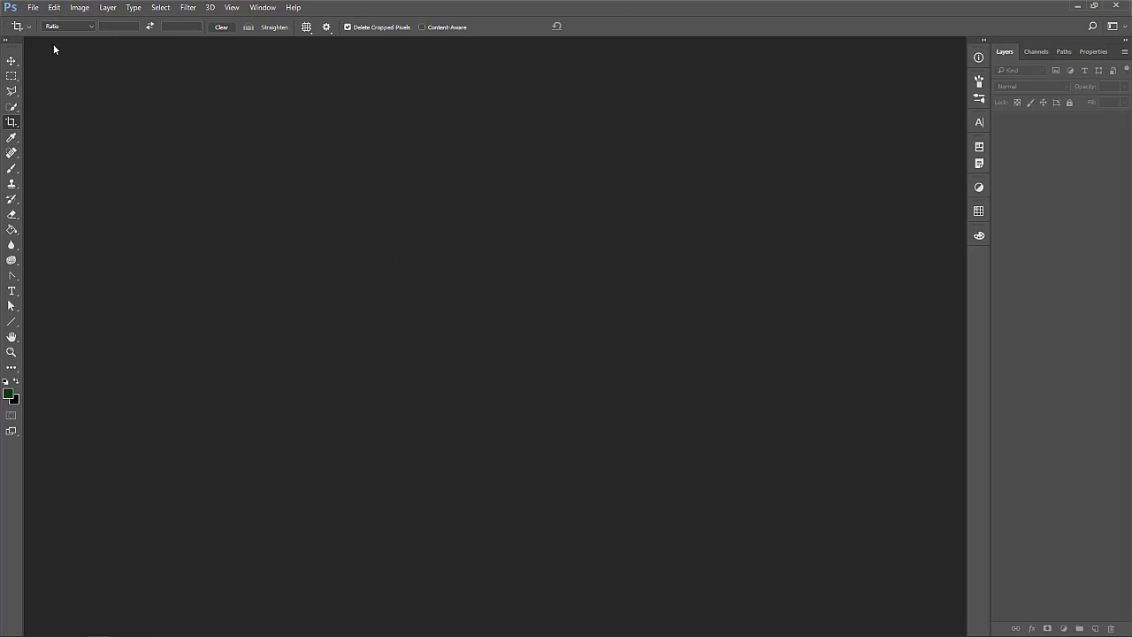
Load frame_001.psd through frame_008.psd as layers of one new document with Load Files into Stack
{"action": "left_click", "coordinate": [31, 8]}
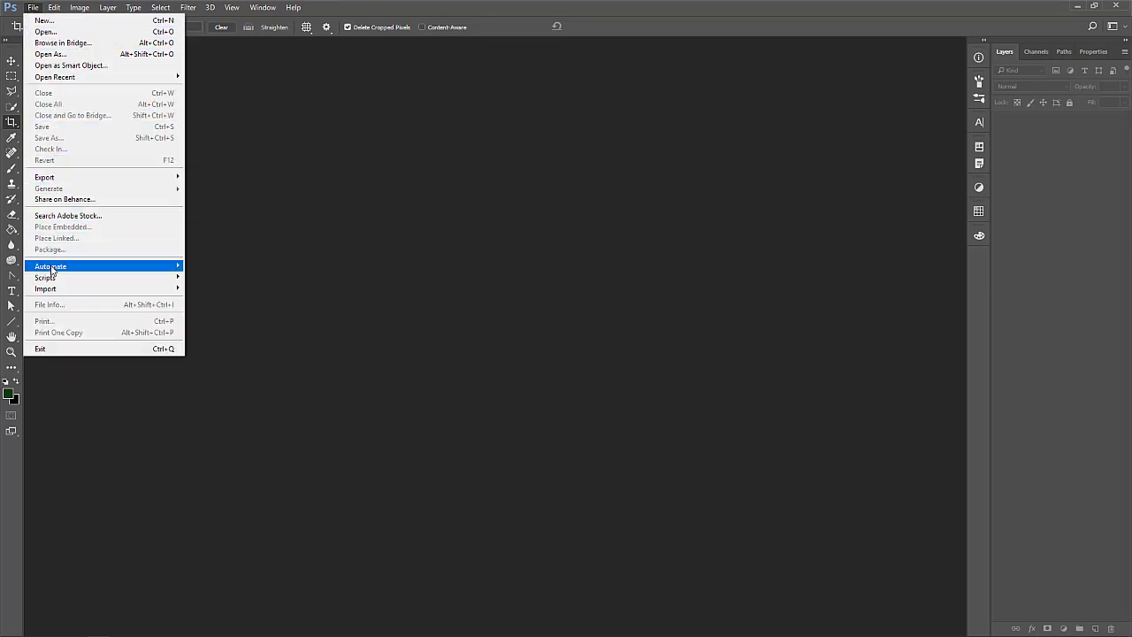
{"action": "mouse_move", "coordinate": [52, 269]}
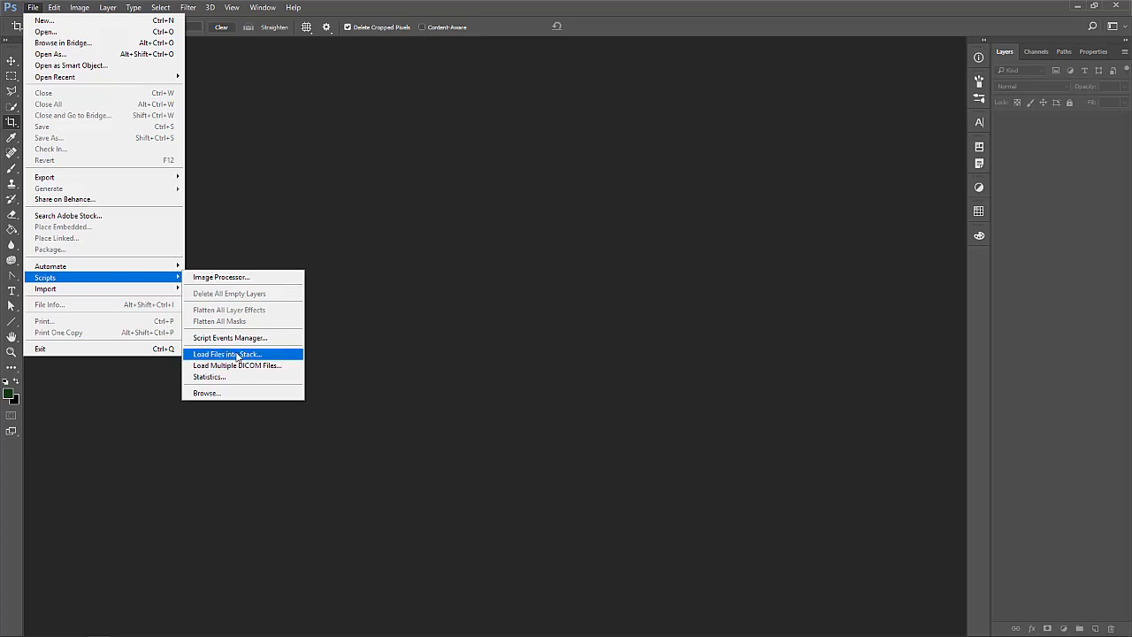
{"action": "left_click", "coordinate": [237, 355]}
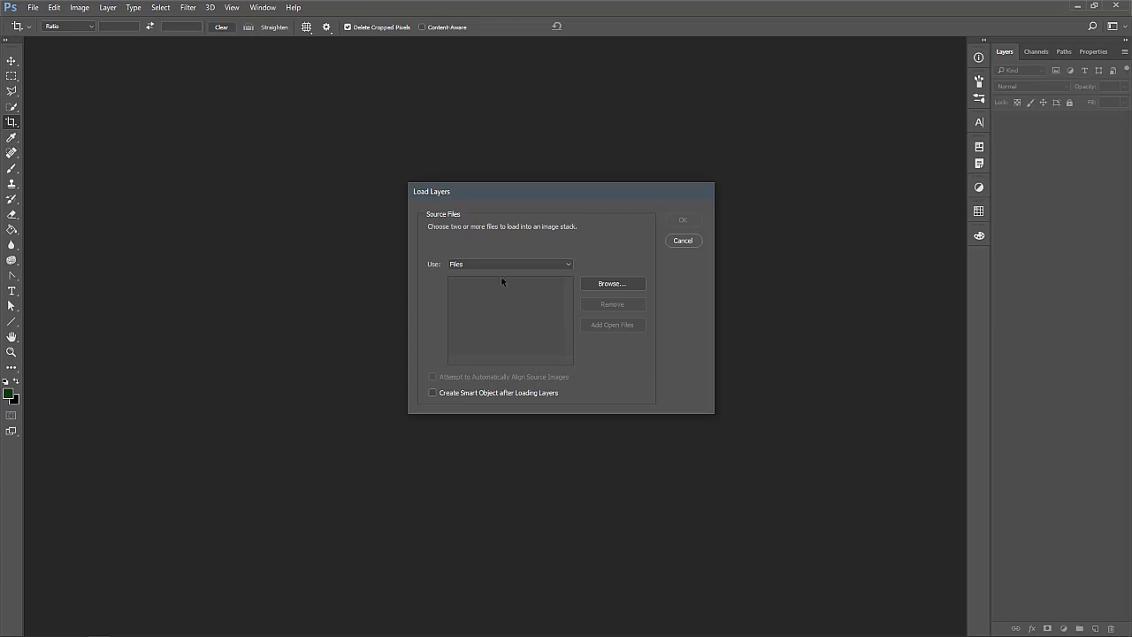
{"action": "left_click", "coordinate": [612, 283]}
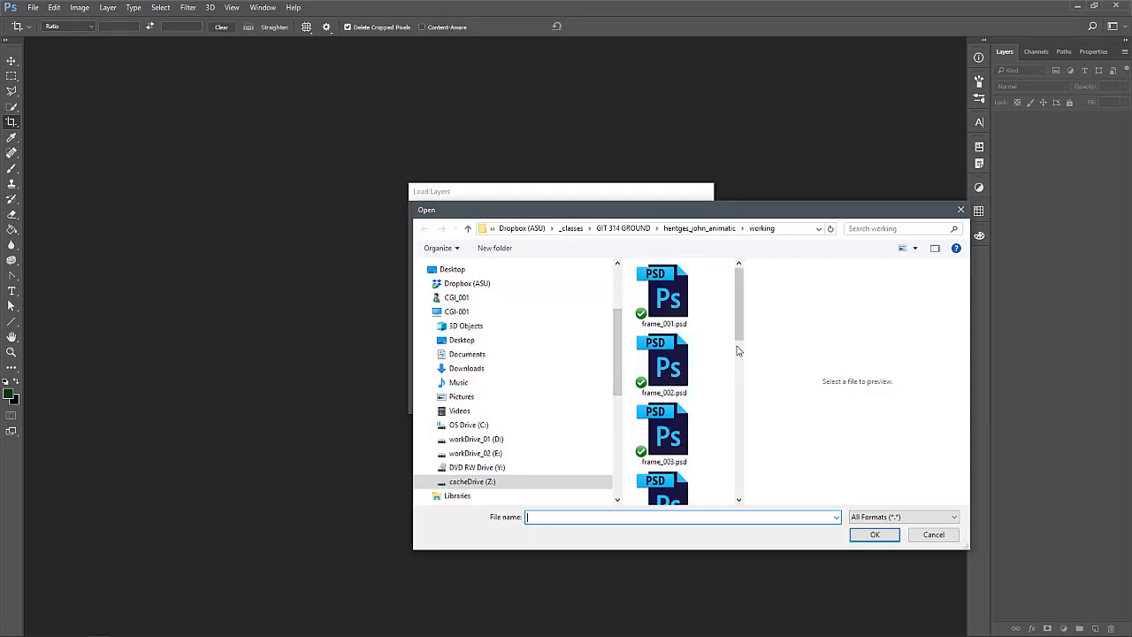
{"action": "left_click_drag", "start_coordinate": [739, 349], "coordinate": [951, 341]}
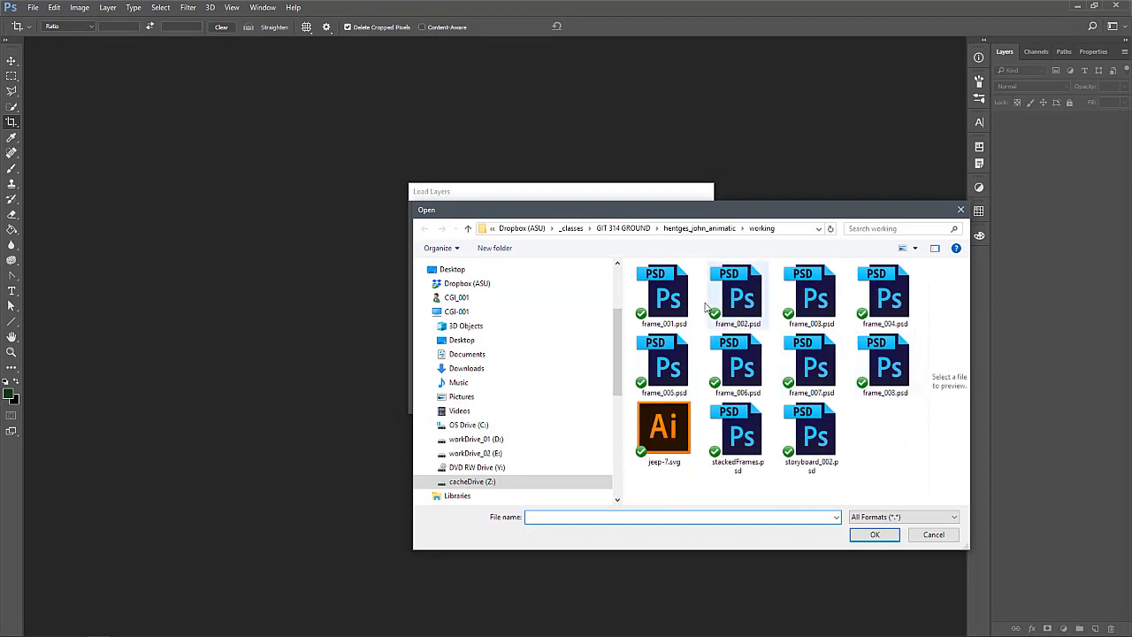
{"action": "left_click", "coordinate": [668, 292]}
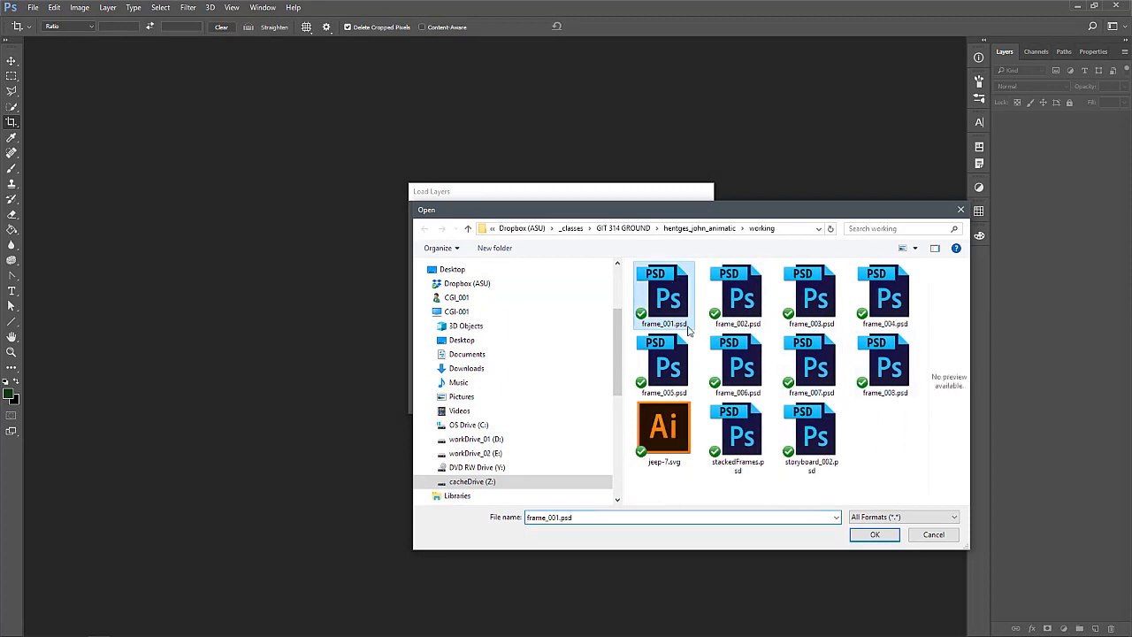
{"action": "left_click", "coordinate": [888, 364], "text": "shift"}
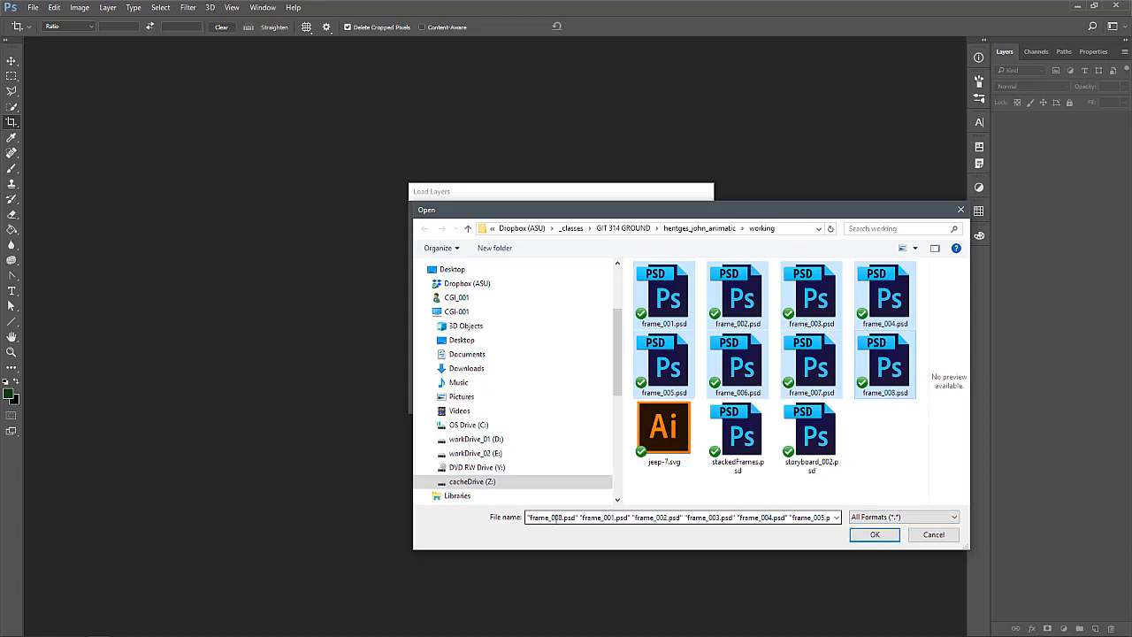
{"action": "left_click", "coordinate": [872, 534]}
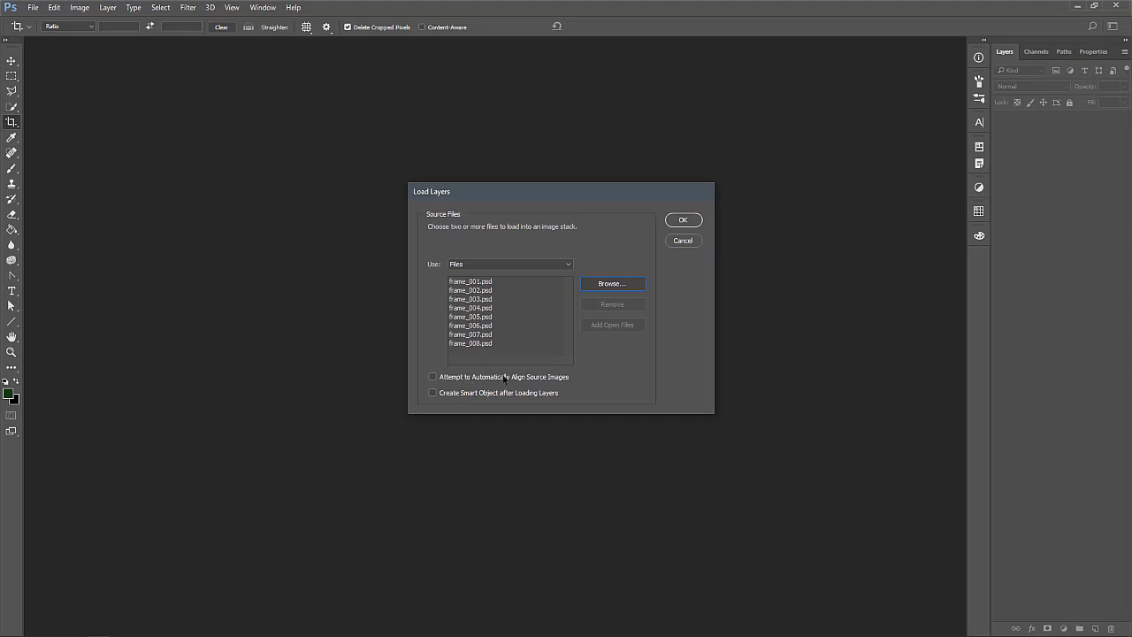
{"action": "left_click", "coordinate": [455, 380]}
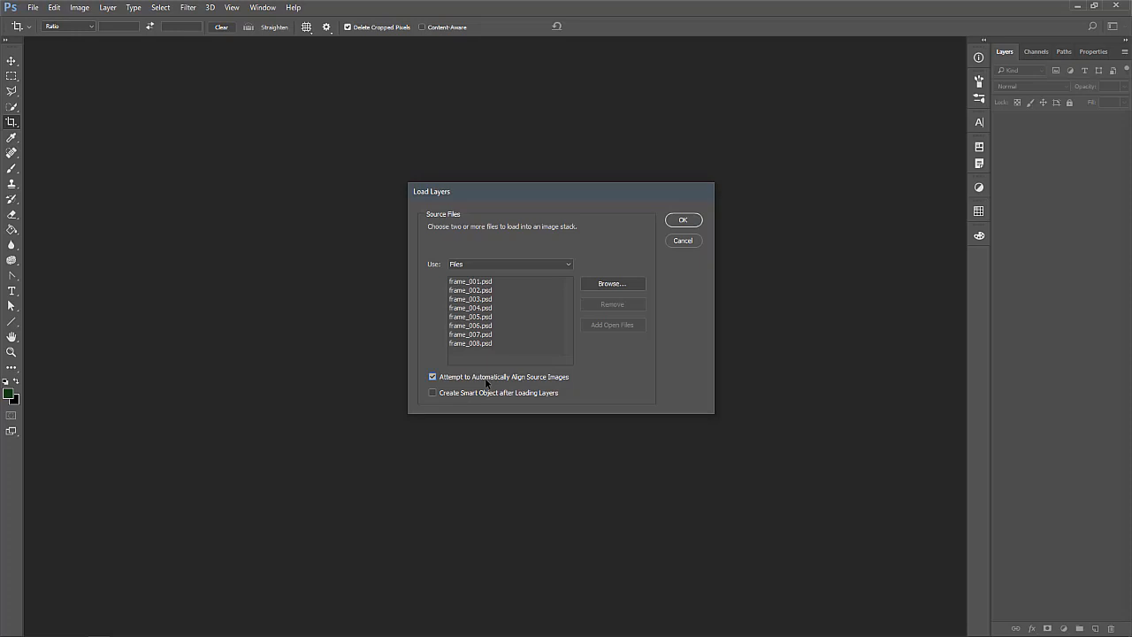
{"action": "left_click", "coordinate": [681, 221]}
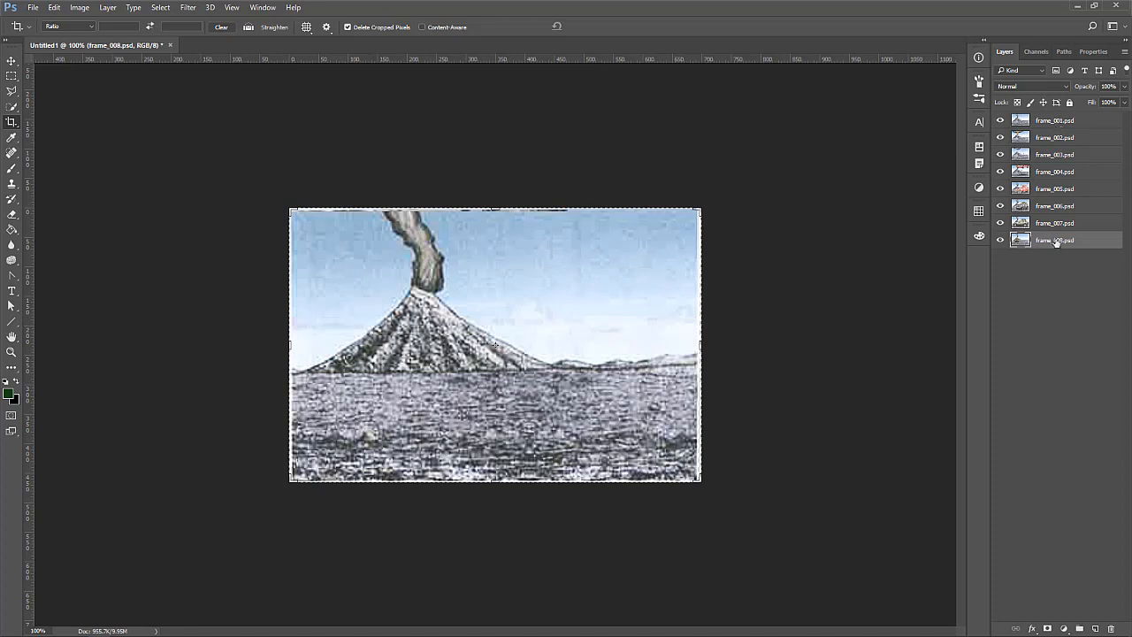
Step through the new stack by hiding the layers from frame_001 down to frame_007, and show them all again
{"action": "left_click", "coordinate": [1001, 120]}
{"action": "left_click", "coordinate": [1000, 137]}
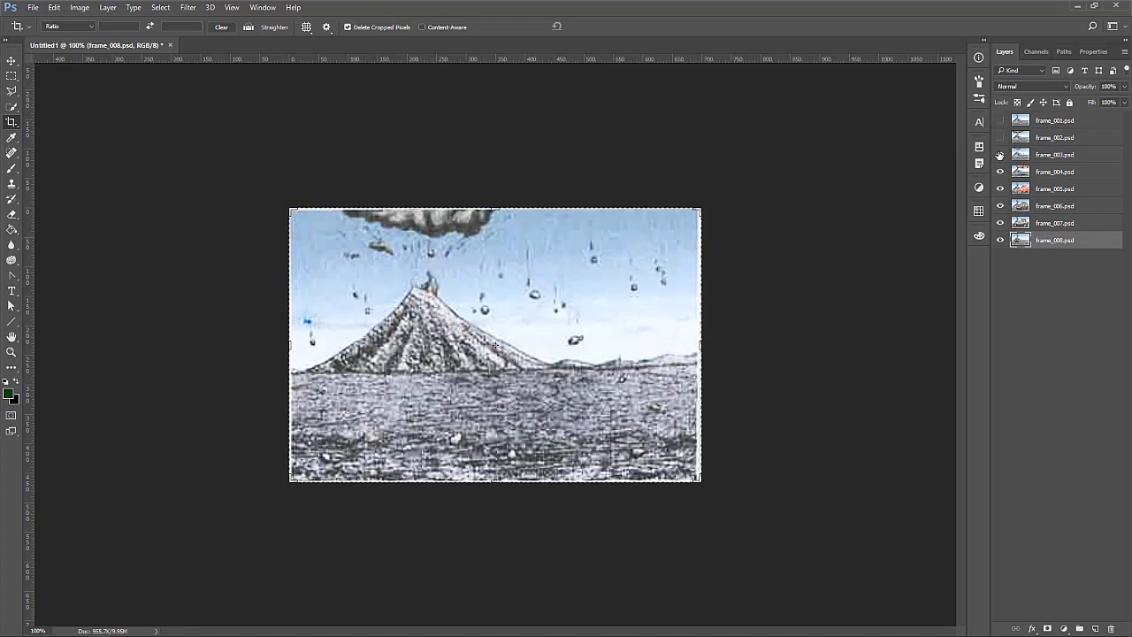
{"action": "left_click", "coordinate": [1000, 154]}
{"action": "left_click", "coordinate": [1000, 188]}
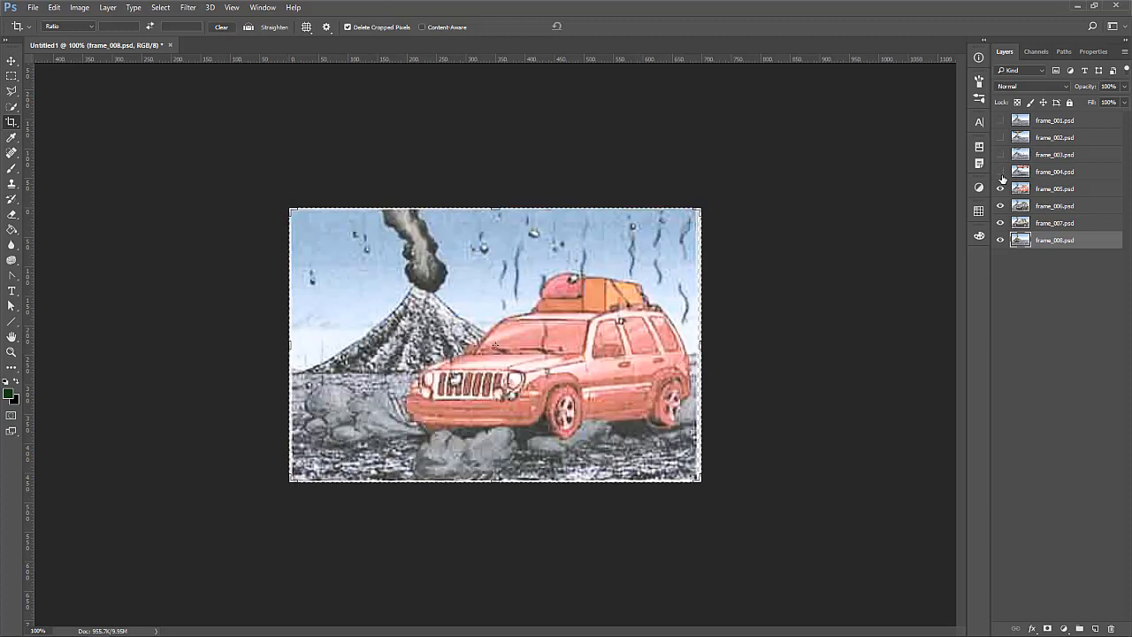
{"action": "left_click", "coordinate": [999, 189]}
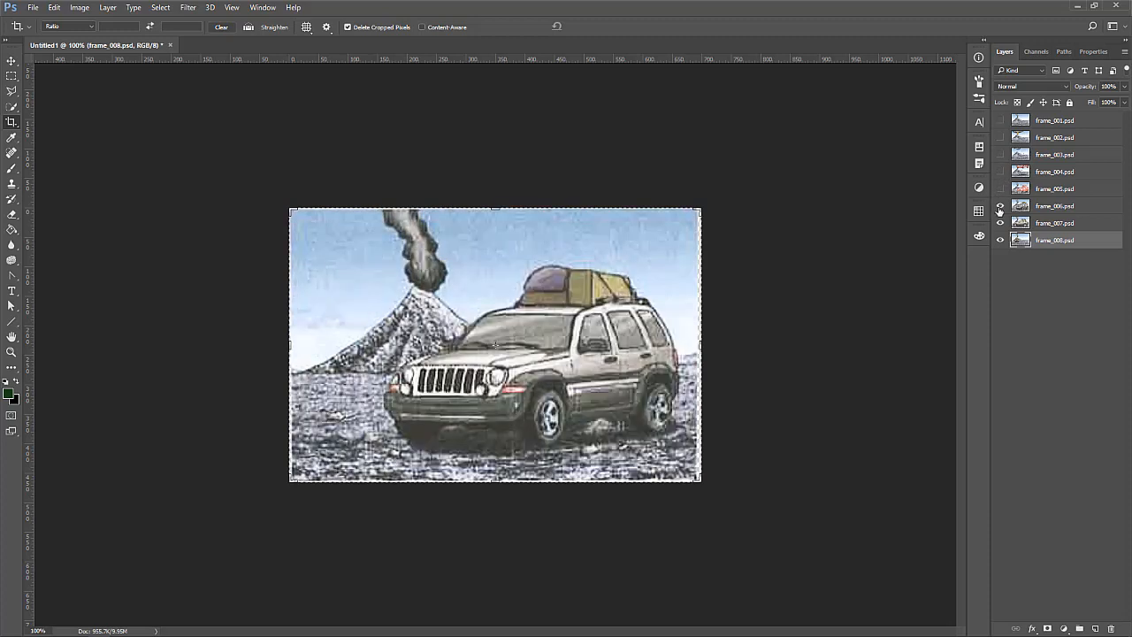
{"action": "left_click", "coordinate": [1000, 206]}
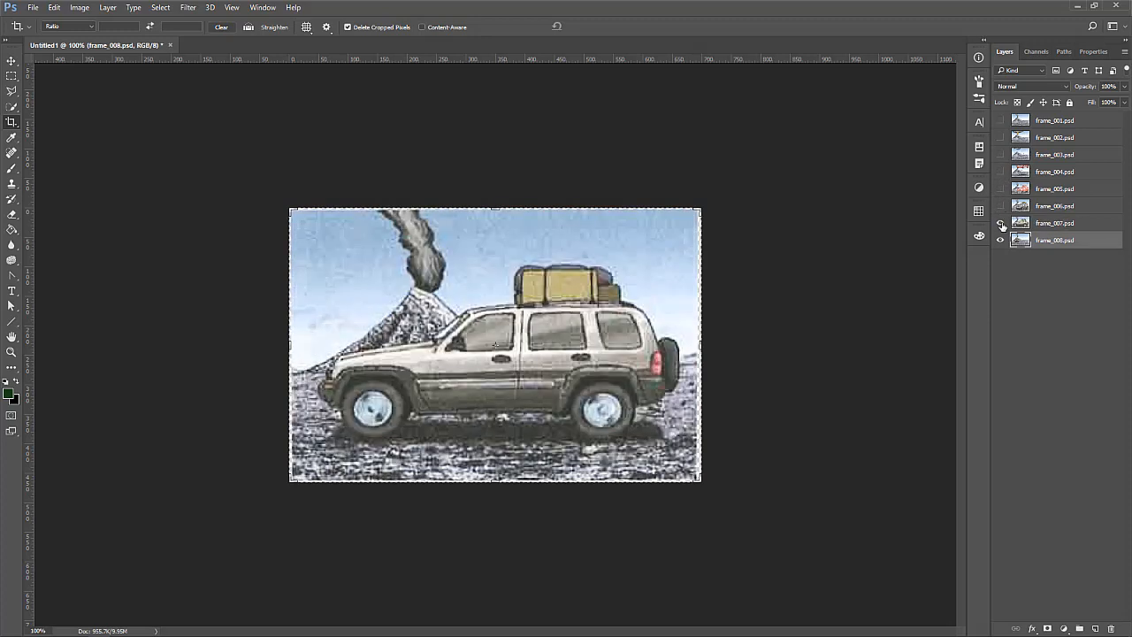
{"action": "left_click", "coordinate": [1000, 222]}
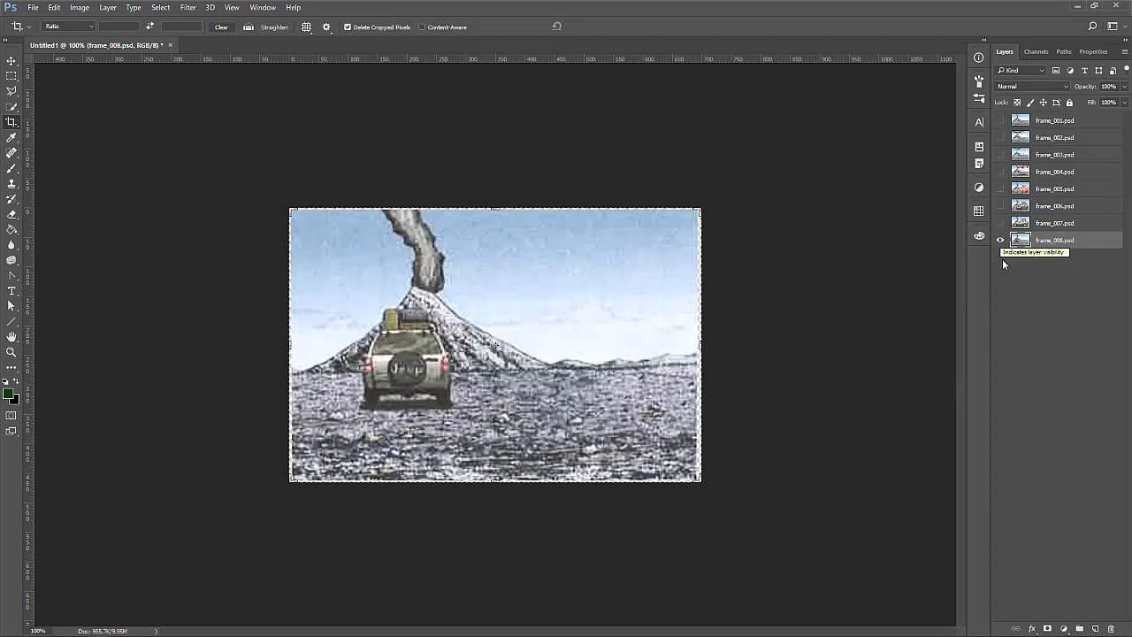
{"action": "left_click", "coordinate": [999, 240]}
{"action": "left_click", "coordinate": [999, 240]}
{"action": "left_click_drag", "start_coordinate": [1000, 120], "coordinate": [998, 229]}
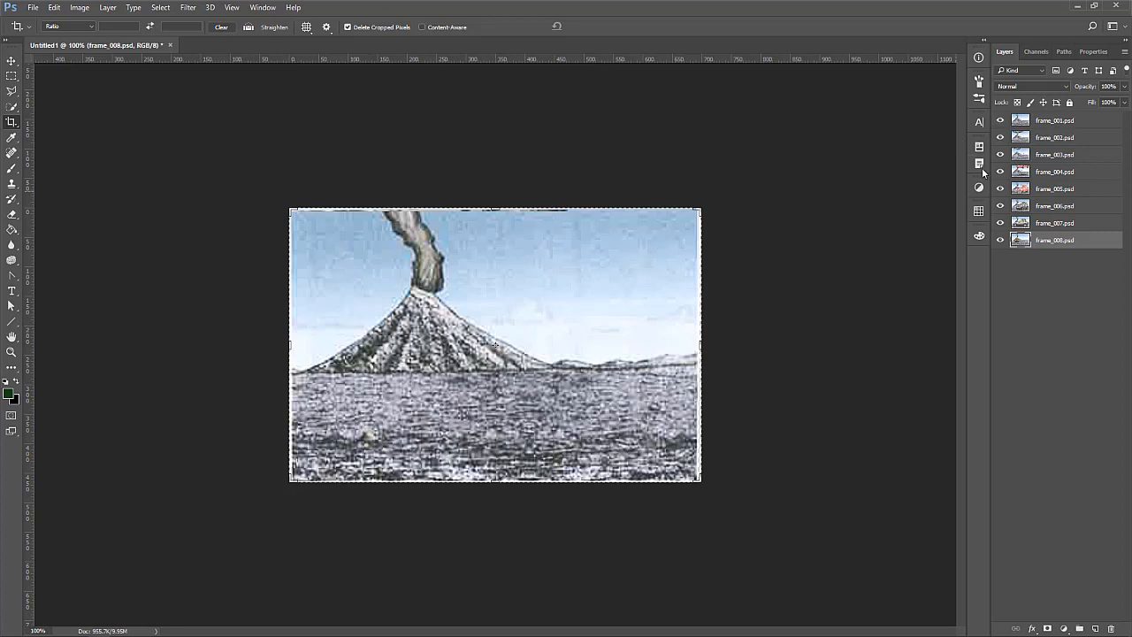
Toggle the visibility of layers frame_001 to frame_004 to compare how the frames line up, leaving all layers shown
{"action": "left_click", "coordinate": [1000, 121]}
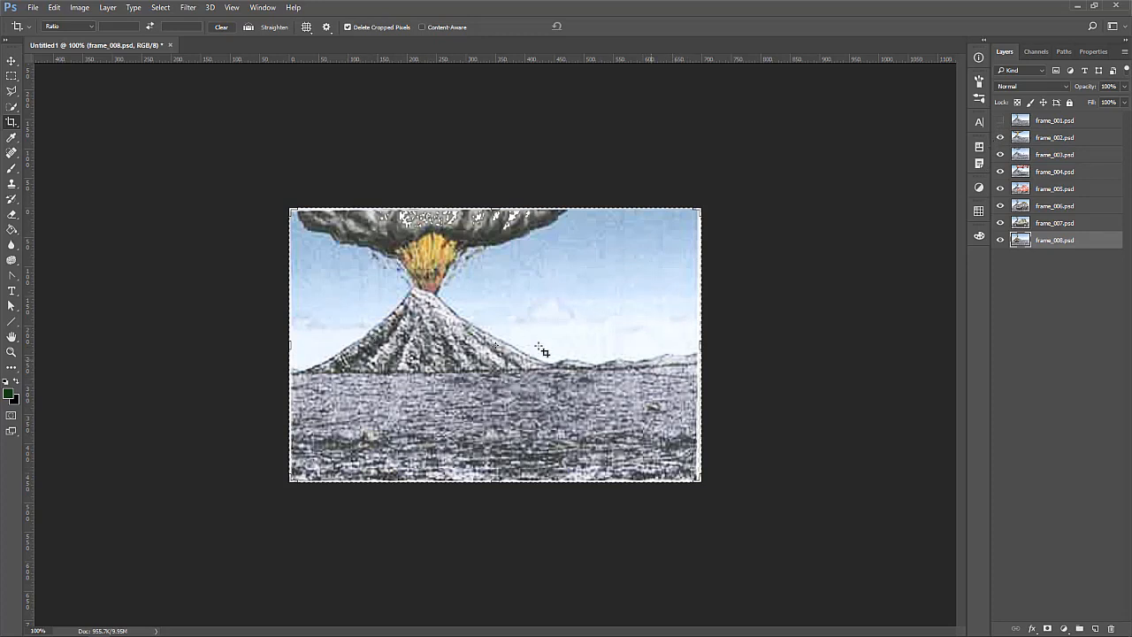
{"action": "left_click", "coordinate": [1000, 121]}
{"action": "left_click", "coordinate": [1000, 121]}
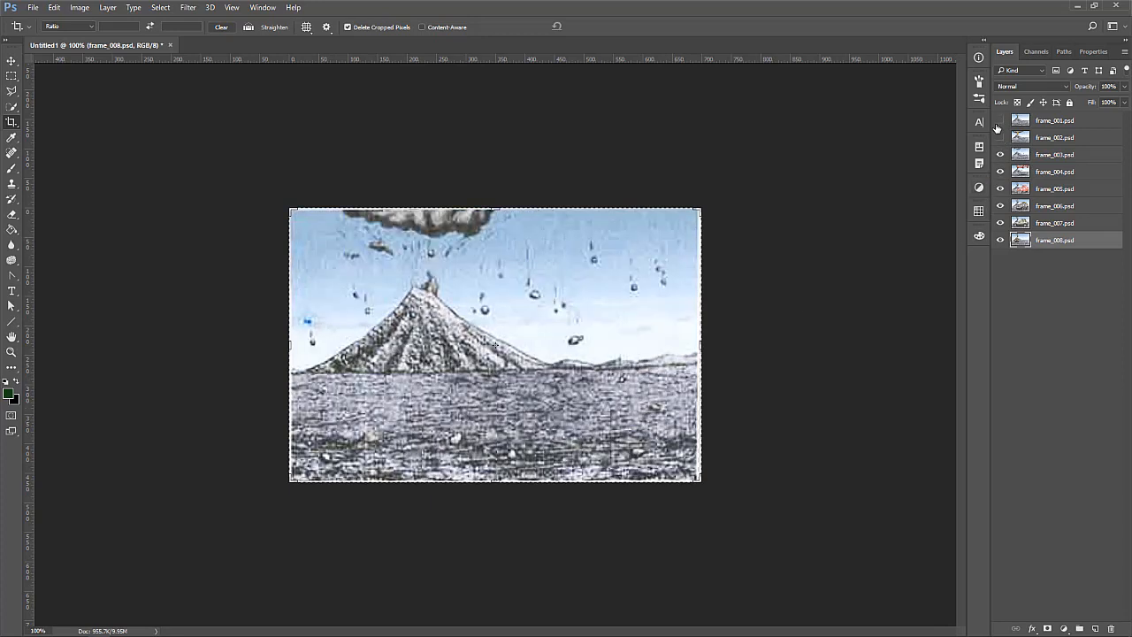
{"action": "left_click", "coordinate": [1000, 138]}
{"action": "left_click", "coordinate": [1000, 138]}
{"action": "left_click", "coordinate": [1000, 154]}
{"action": "left_click", "coordinate": [1000, 171]}
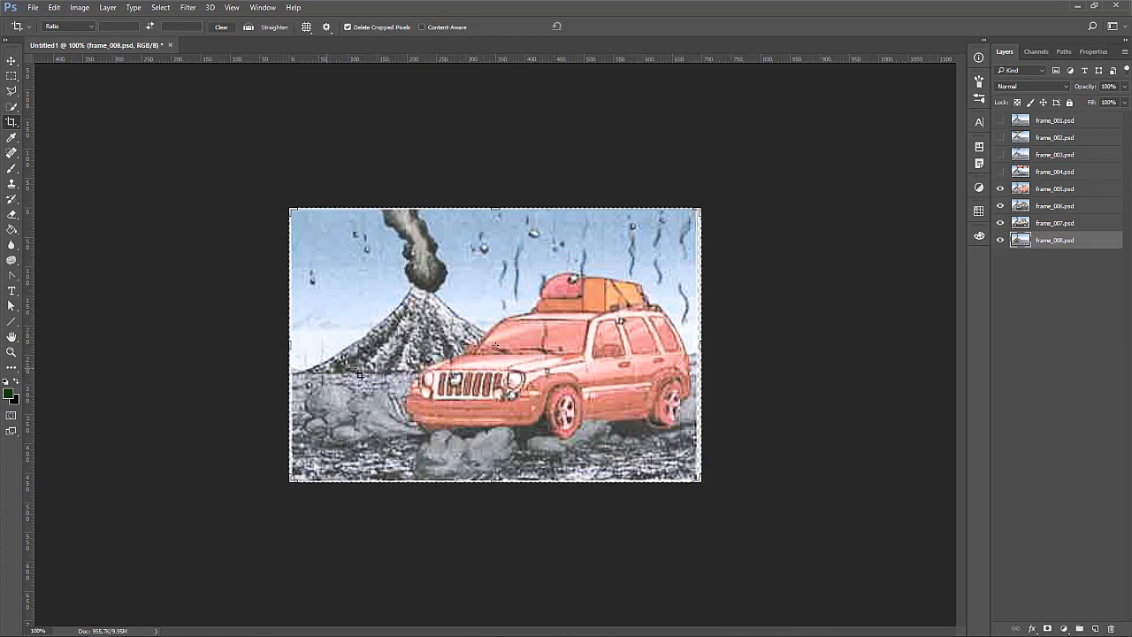
{"action": "left_click", "coordinate": [1000, 137]}
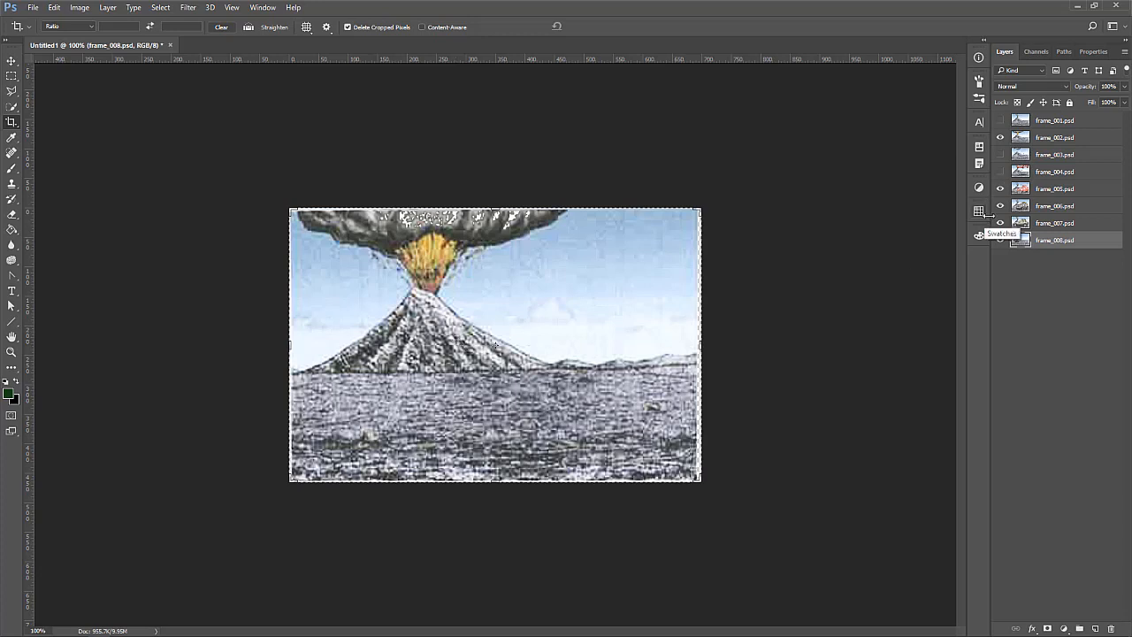
{"action": "left_click", "coordinate": [1000, 172]}
{"action": "left_click", "coordinate": [1000, 121]}
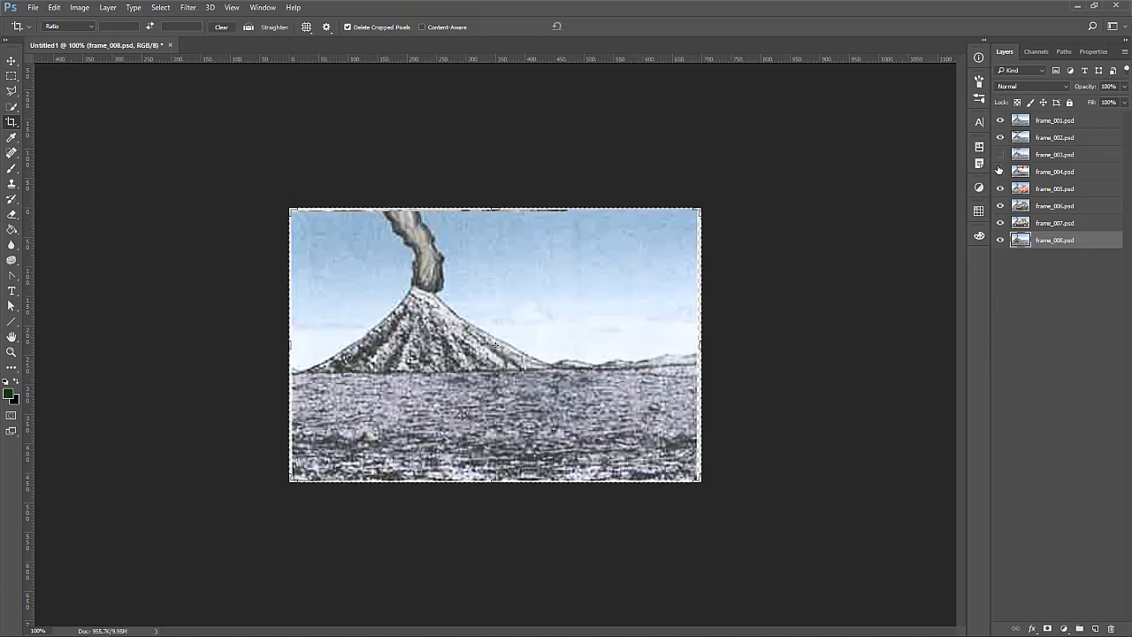
{"action": "left_click", "coordinate": [999, 169]}
{"action": "left_click", "coordinate": [999, 155]}
Start a crop of the stacked document by pulling its left edge slightly inward past the white border, and turn off snapping
{"action": "left_click", "coordinate": [11, 351]}
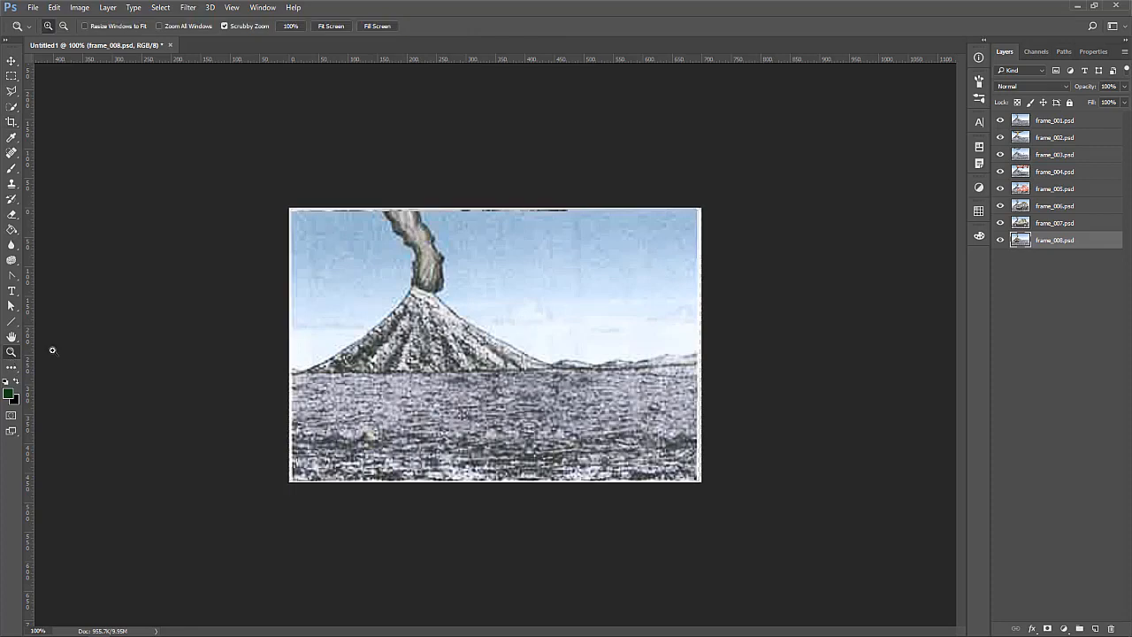
{"action": "left_click_drag", "start_coordinate": [502, 299], "coordinate": [525, 271]}
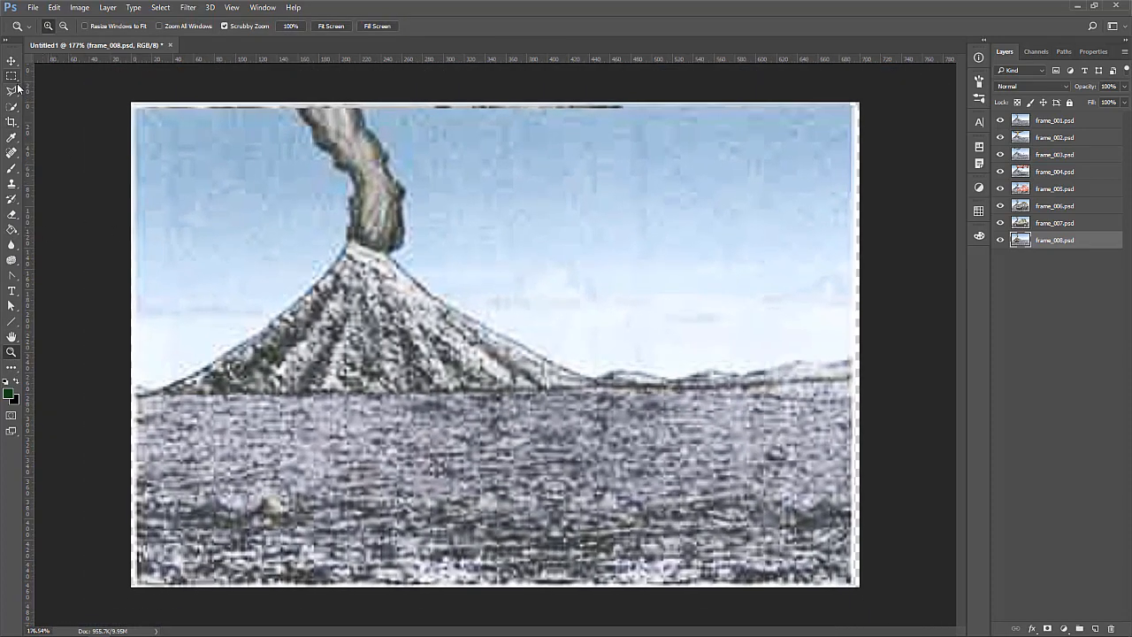
{"action": "left_click", "coordinate": [79, 9]}
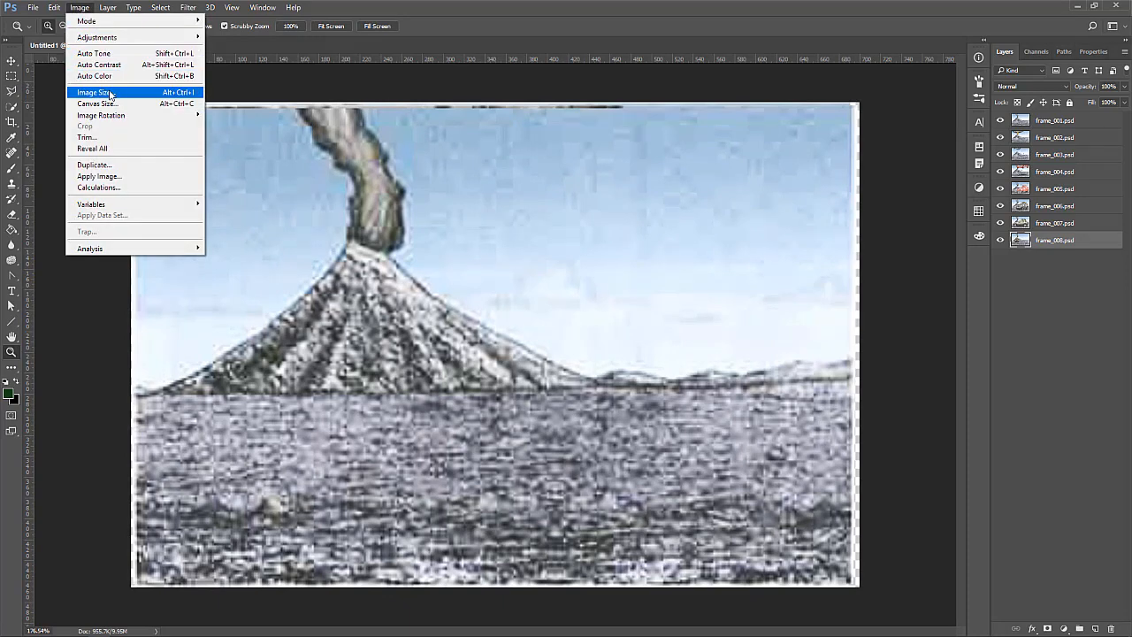
{"action": "left_click", "coordinate": [402, 9]}
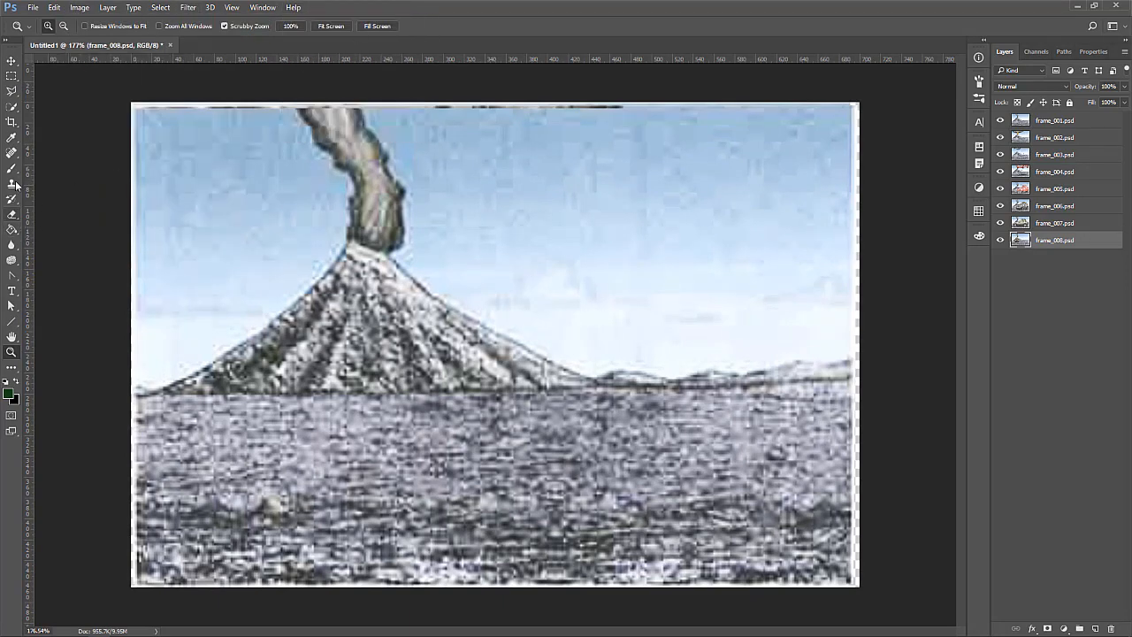
{"action": "left_click", "coordinate": [12, 121]}
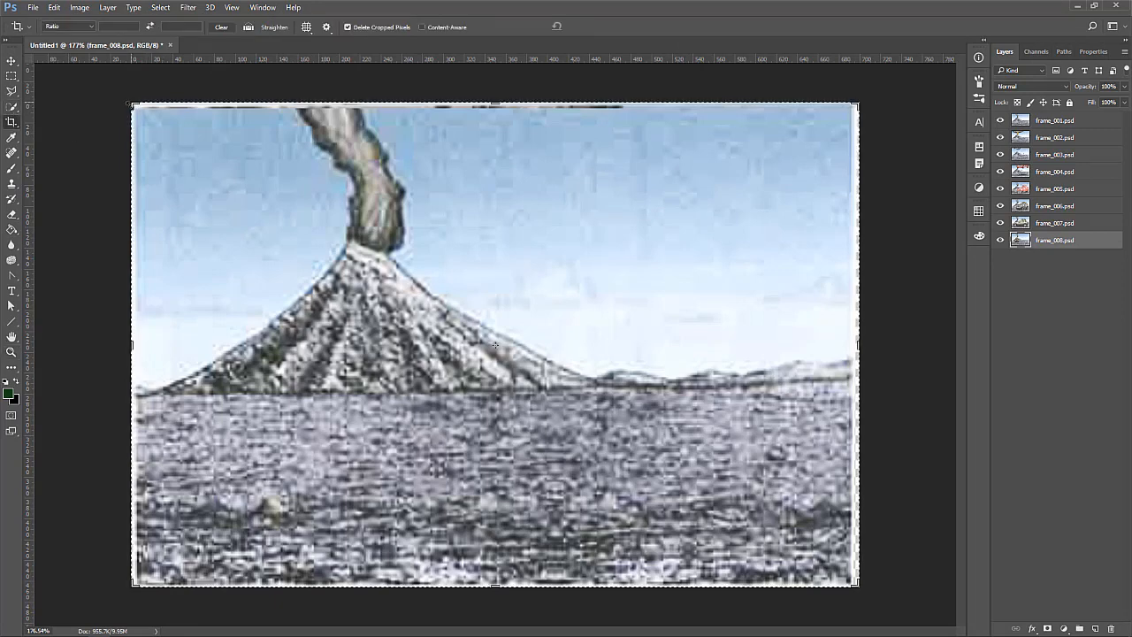
{"action": "left_click_drag", "start_coordinate": [134, 347], "coordinate": [135, 345]}
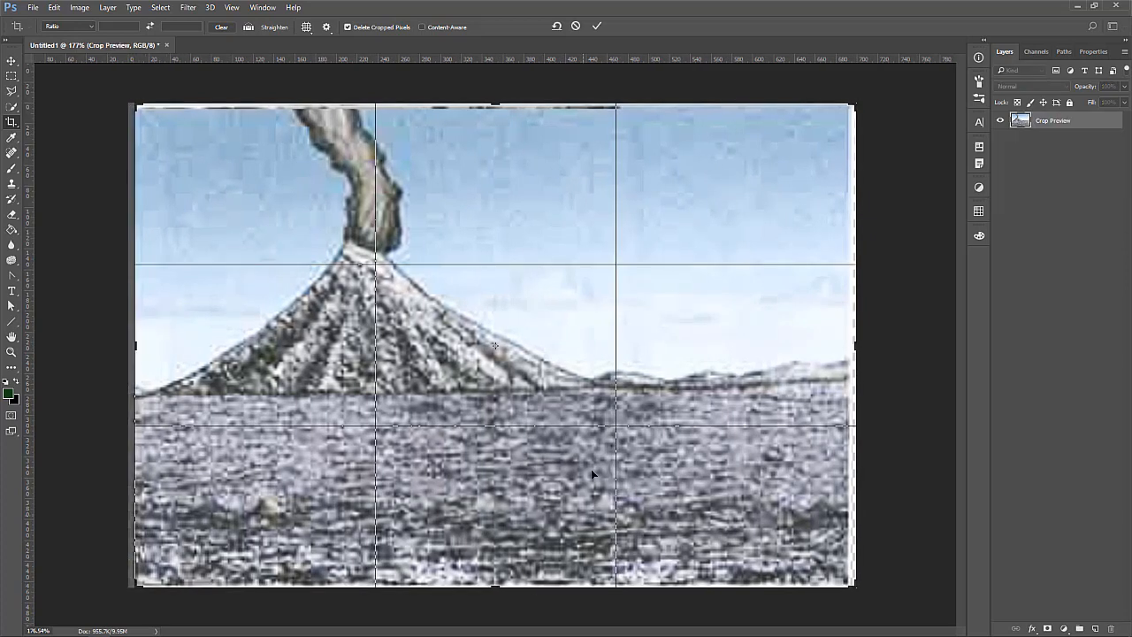
{"action": "left_click", "coordinate": [233, 9]}
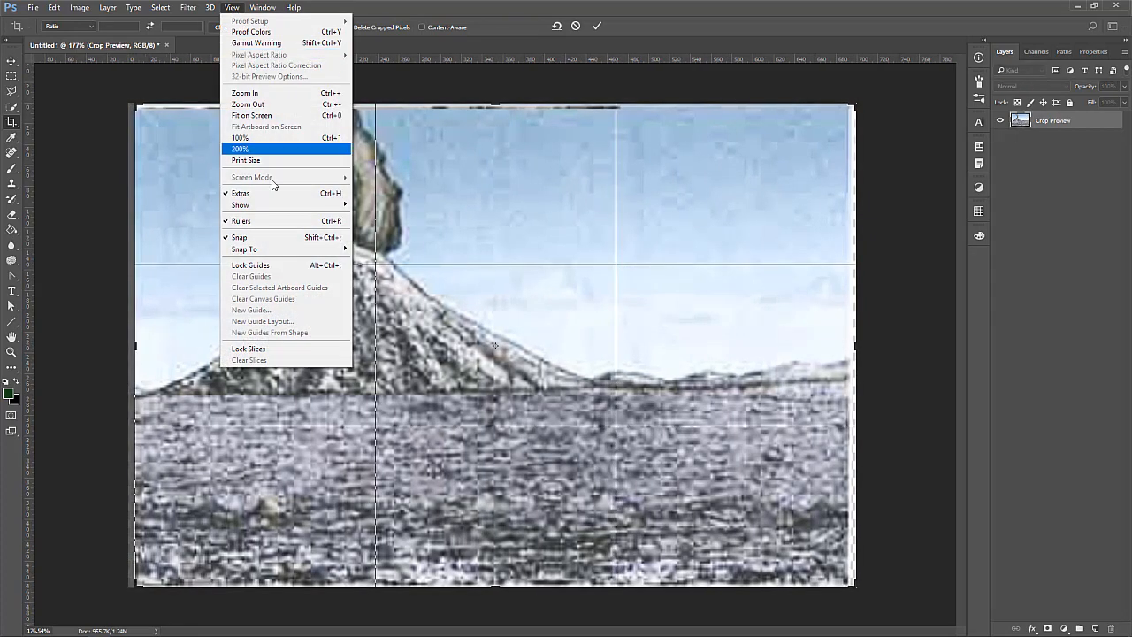
{"action": "left_click", "coordinate": [265, 235]}
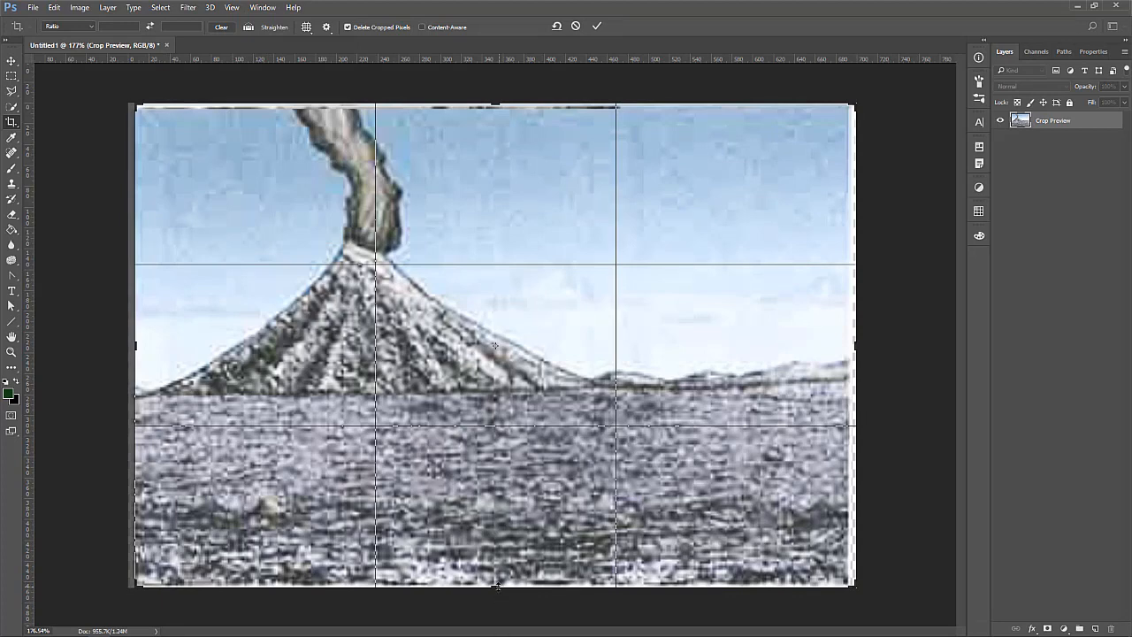
Pull the bottom, right and top crop edges slightly inward to trim the white border, and apply the crop
{"action": "left_click_drag", "start_coordinate": [497, 586], "coordinate": [498, 583]}
{"action": "left_click_drag", "start_coordinate": [856, 345], "coordinate": [850, 344]}
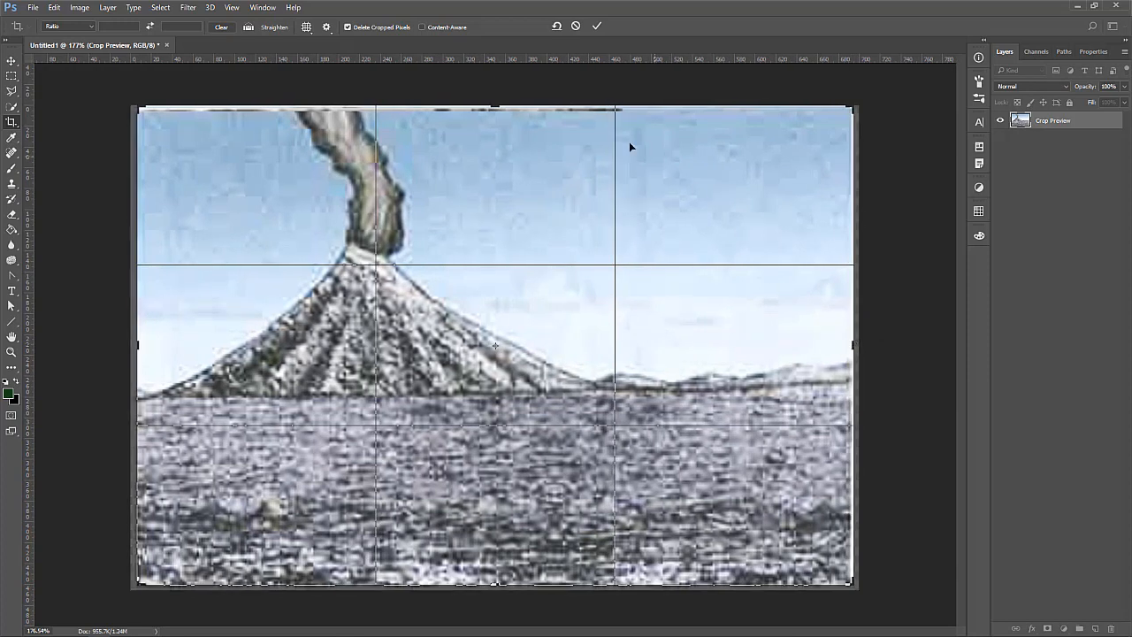
{"action": "left_click_drag", "start_coordinate": [500, 104], "coordinate": [496, 106]}
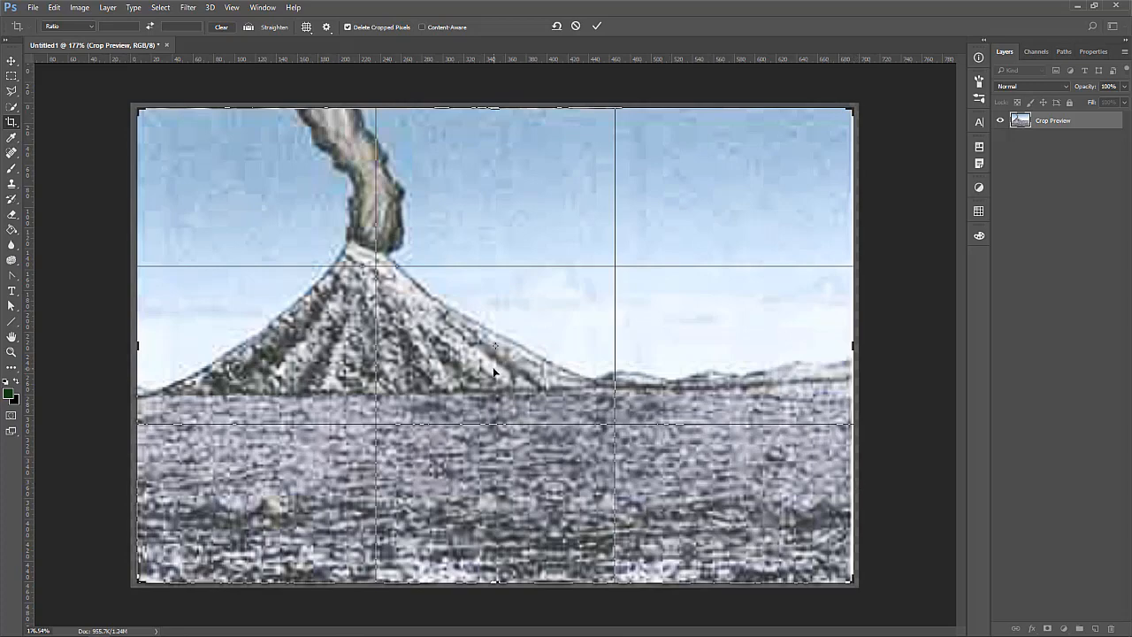
{"action": "key", "text": "Return"}
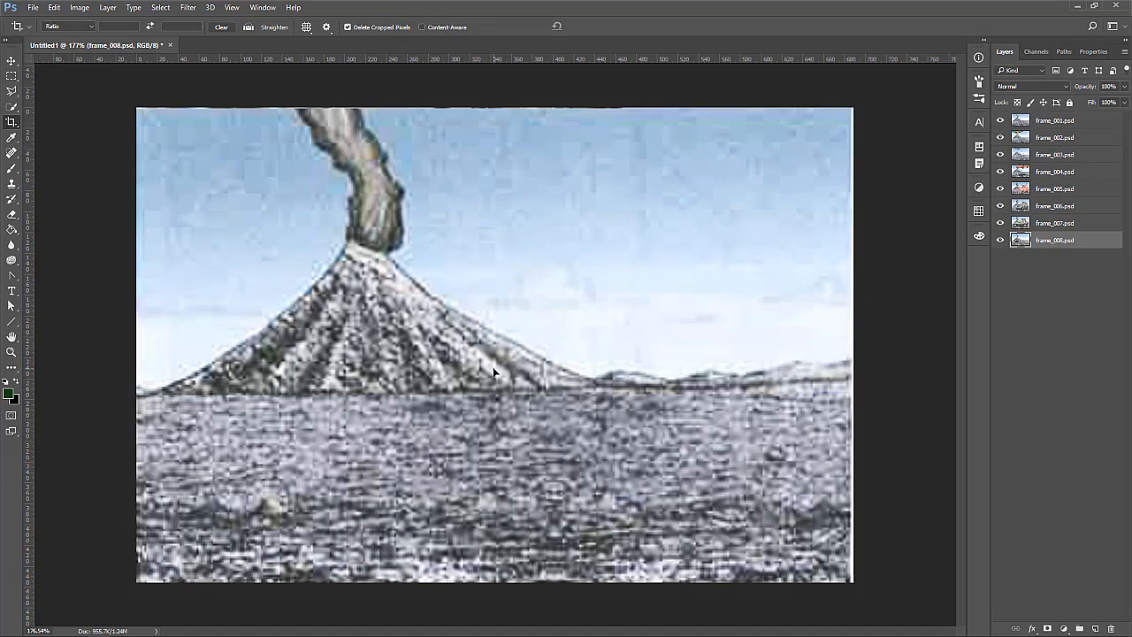
Check the cropped frames by hiding layers frame_001 to frame_007 one by one, and show all of them again
{"action": "left_click", "coordinate": [1000, 120]}
{"action": "left_click", "coordinate": [1000, 137]}
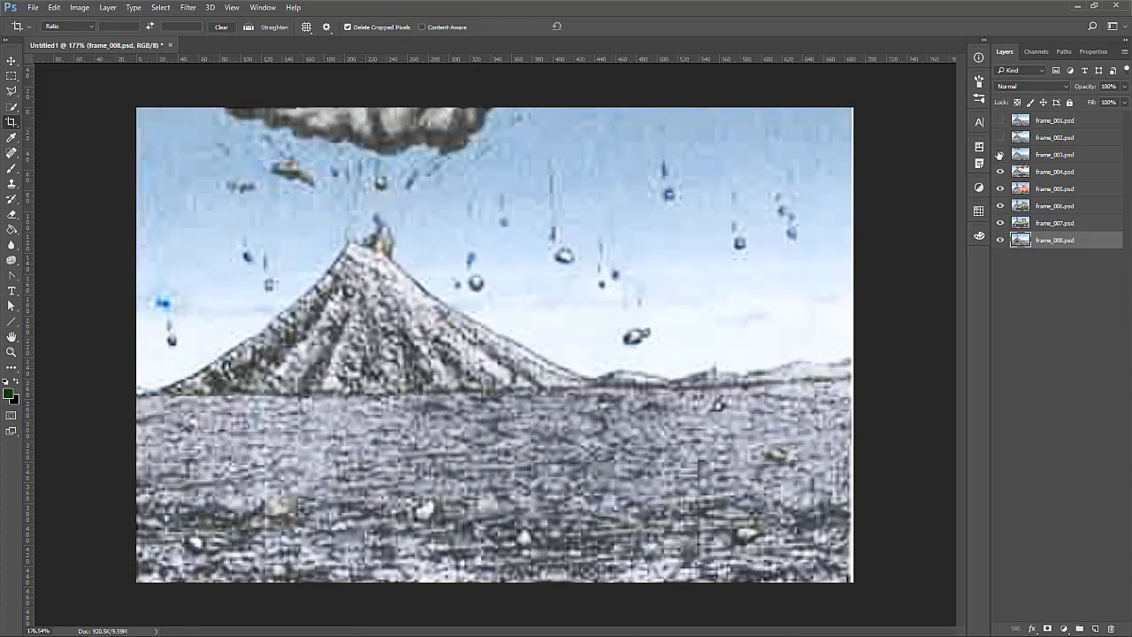
{"action": "left_click", "coordinate": [999, 155]}
{"action": "left_click", "coordinate": [1000, 171]}
{"action": "left_click", "coordinate": [1000, 189]}
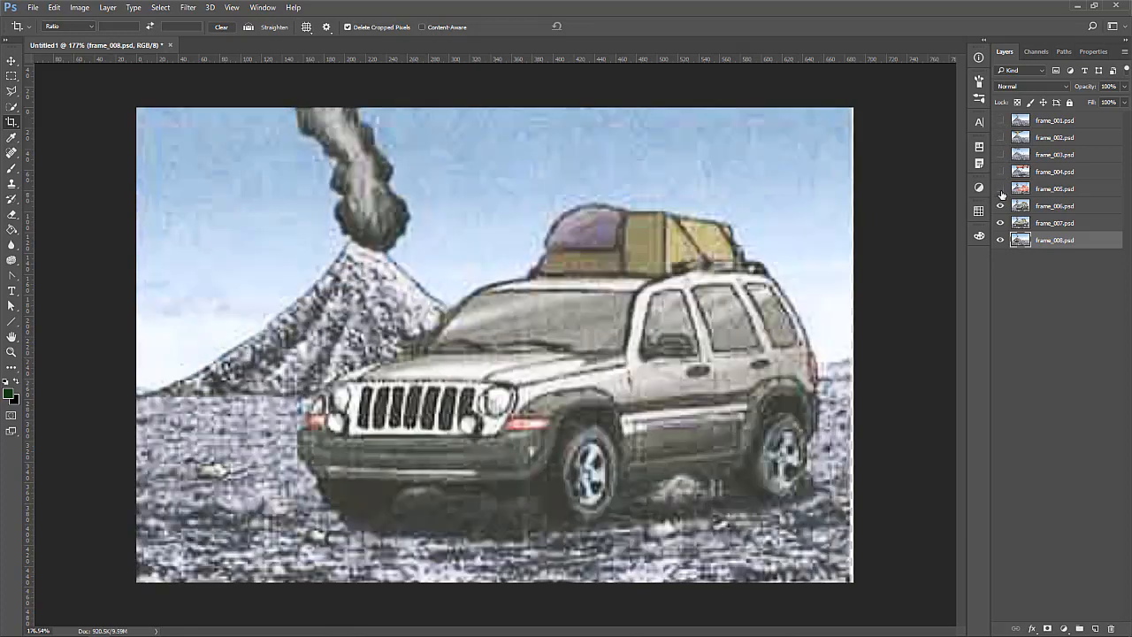
{"action": "left_click", "coordinate": [1000, 206]}
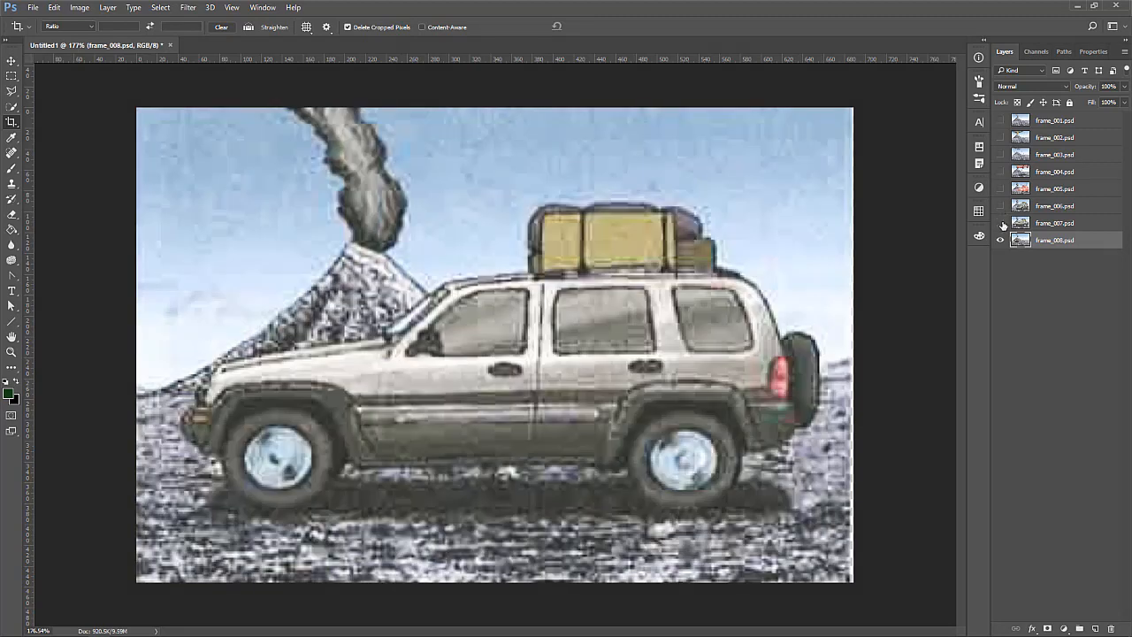
{"action": "left_click", "coordinate": [1000, 222]}
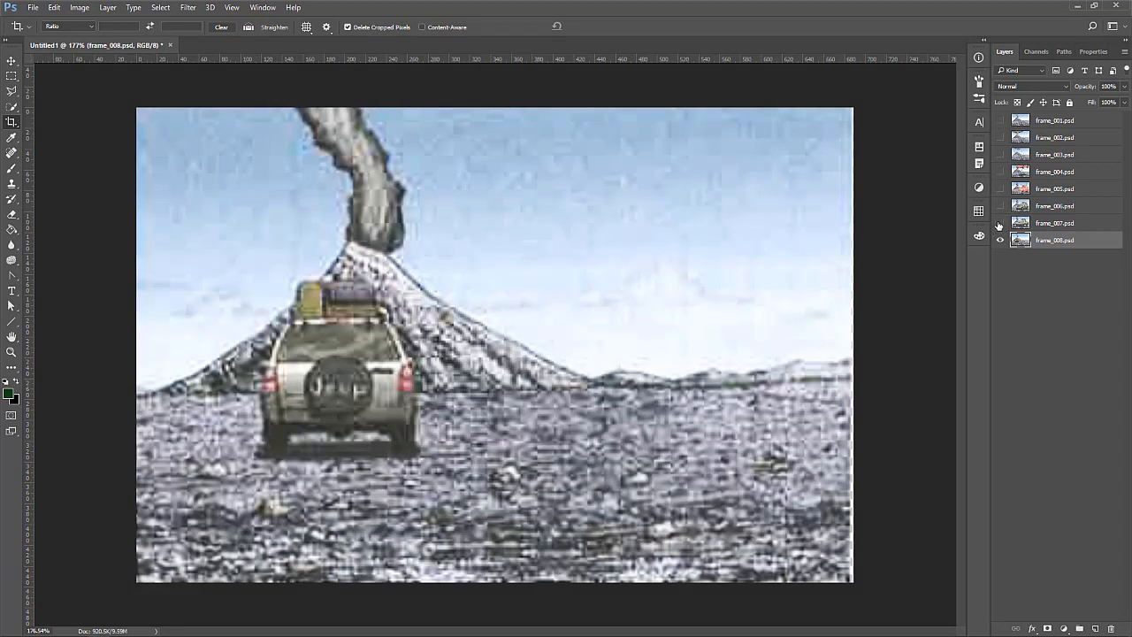
{"action": "left_click_drag", "start_coordinate": [1000, 224], "coordinate": [1001, 126]}
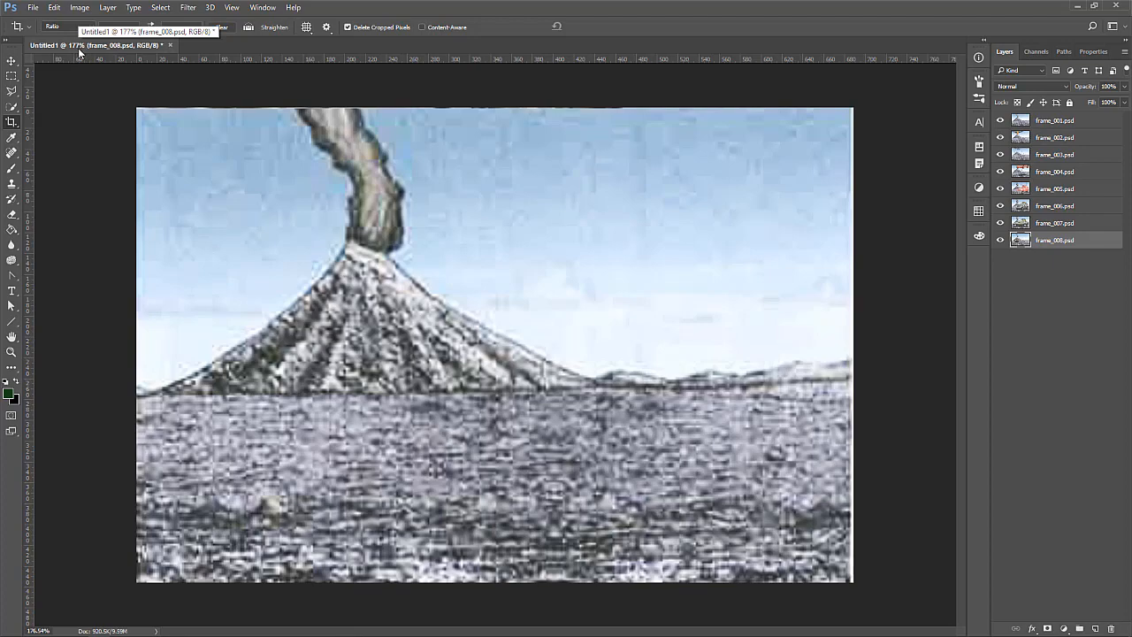
View the document at 100%, open its image size settings, turn off resampling and set the resolution to 72 pixels/inch
{"action": "key", "text": "ctrl+0"}
{"action": "key", "text": "ctrl+1"}
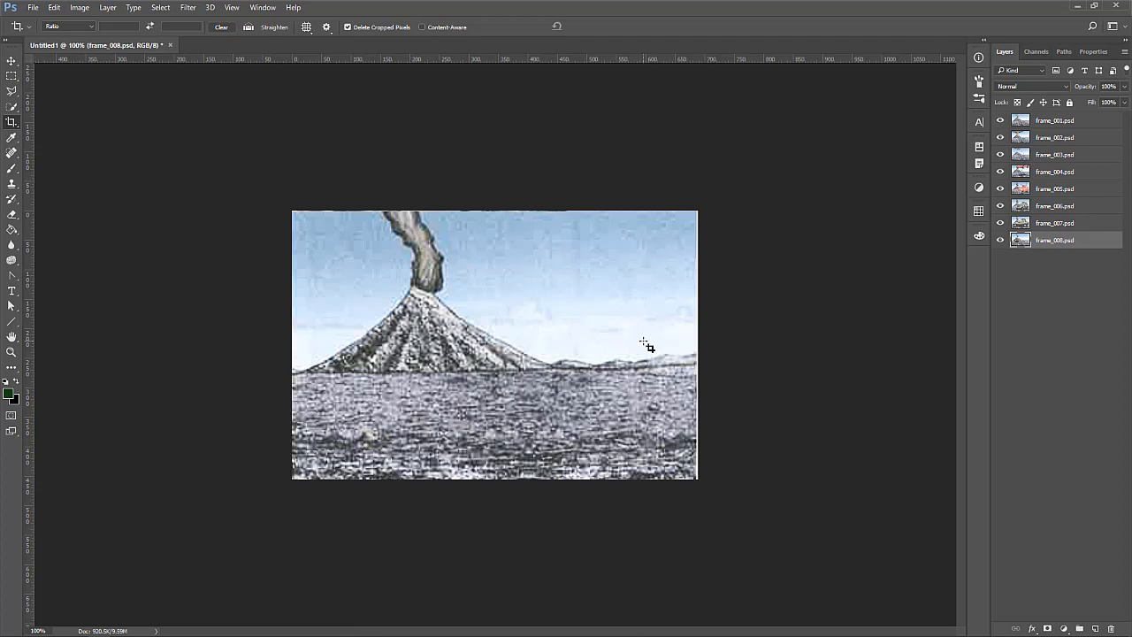
{"action": "left_click", "coordinate": [79, 7]}
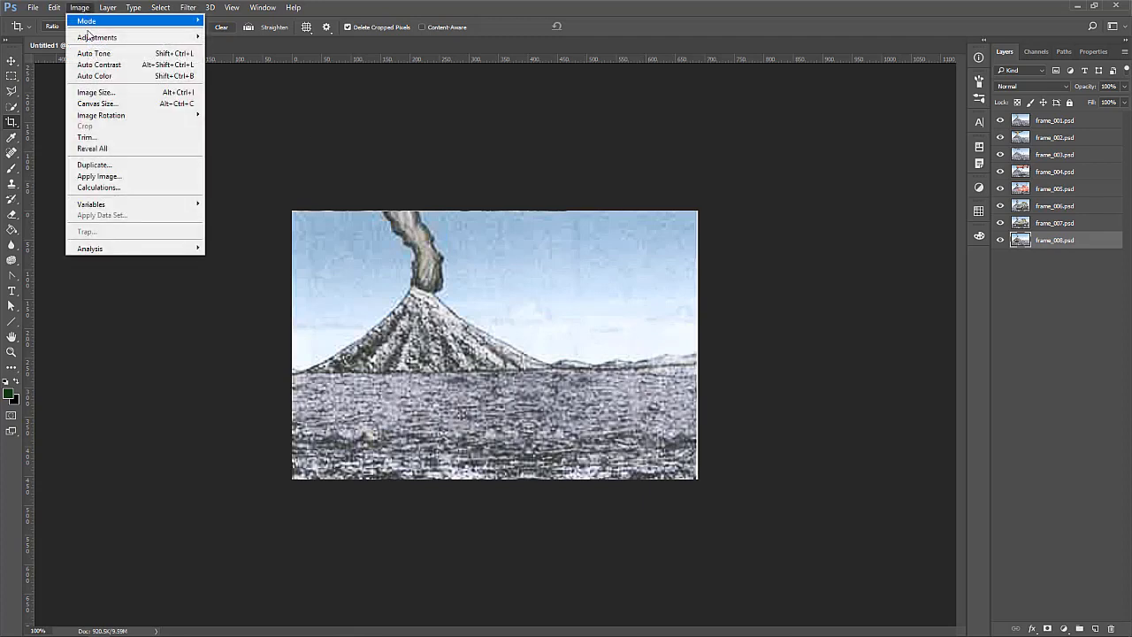
{"action": "left_click", "coordinate": [104, 92]}
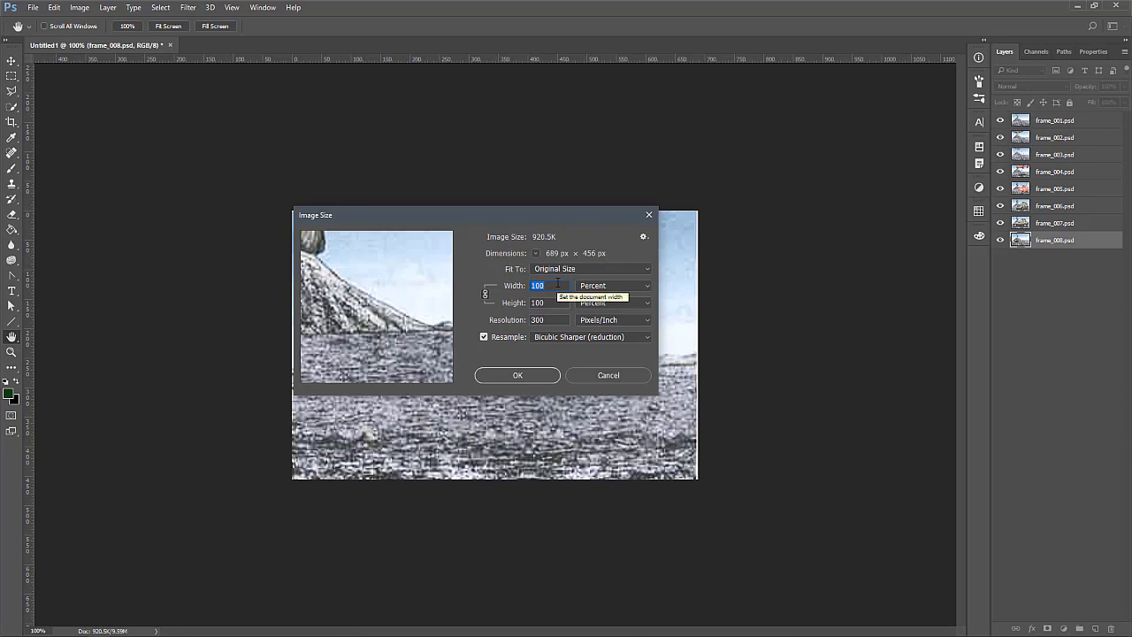
{"action": "left_click", "coordinate": [560, 320]}
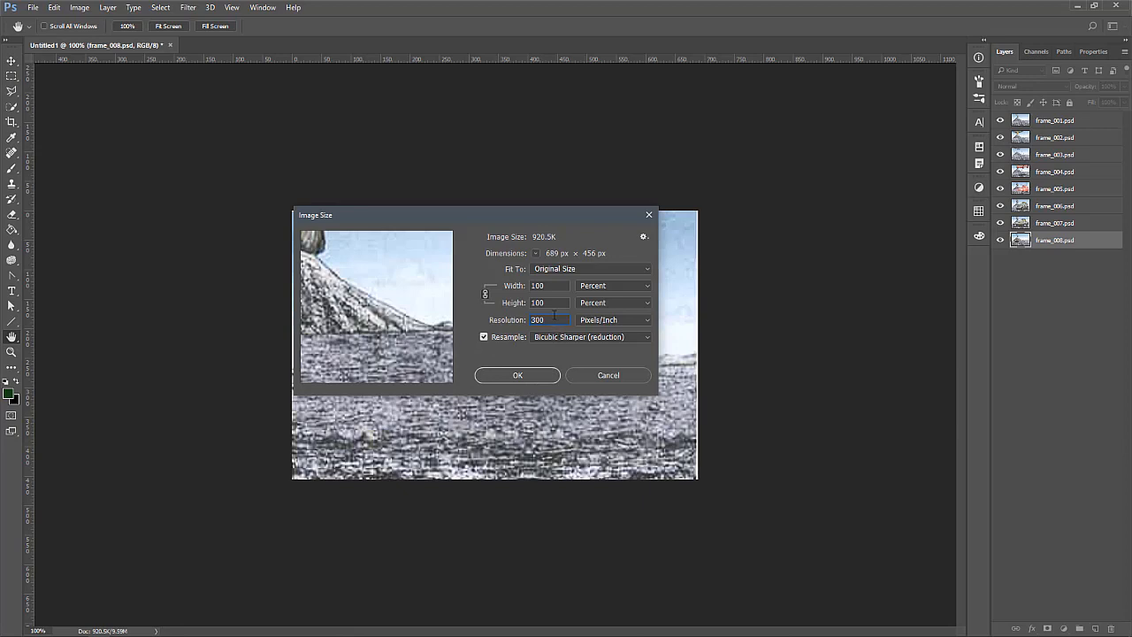
{"action": "left_click", "coordinate": [506, 322]}
{"action": "left_click", "coordinate": [549, 321]}
{"action": "left_click", "coordinate": [484, 337]}
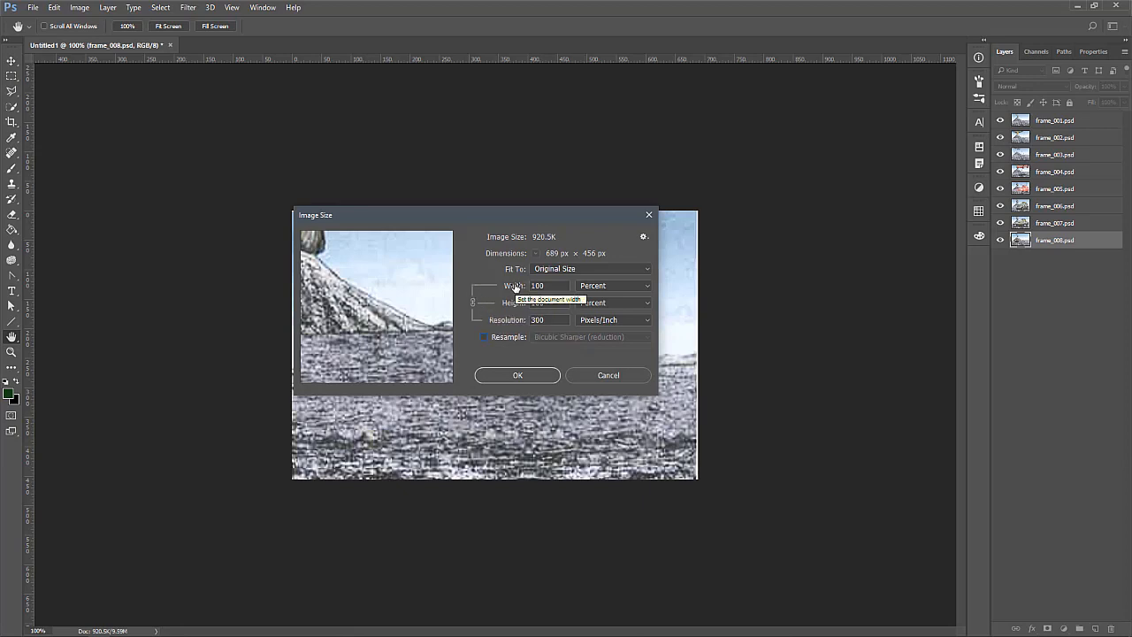
{"action": "double_click", "coordinate": [552, 319]}
{"action": "type", "text": "7"}
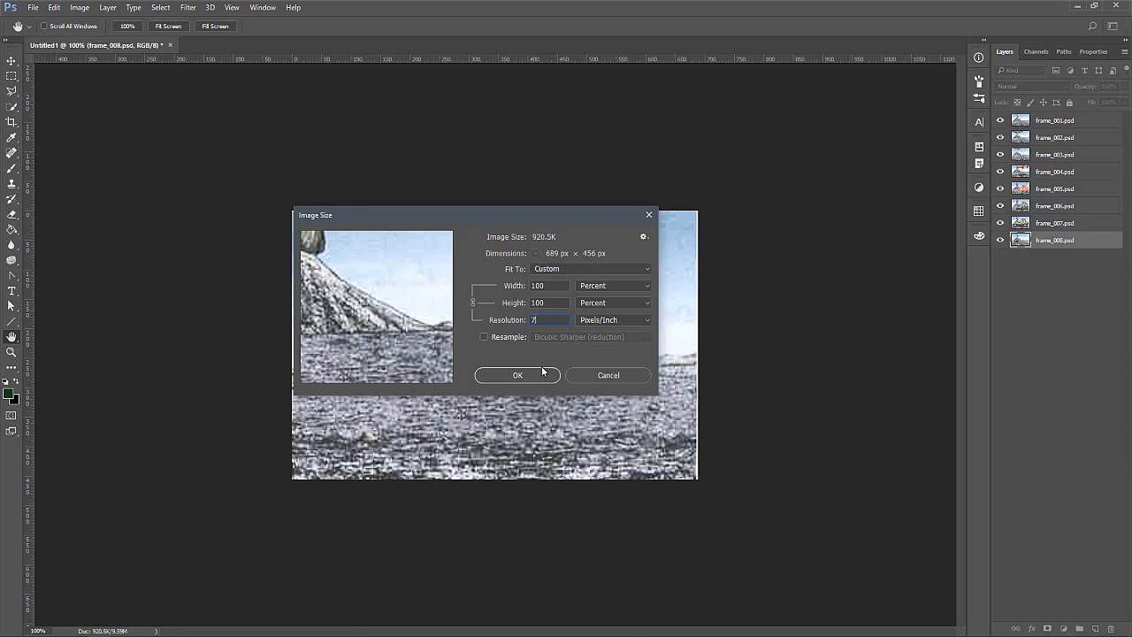
{"action": "type", "text": "2"}
Switch the width and height units to inches and try a resolution of 300 pixels/inch
{"action": "left_click", "coordinate": [556, 302]}
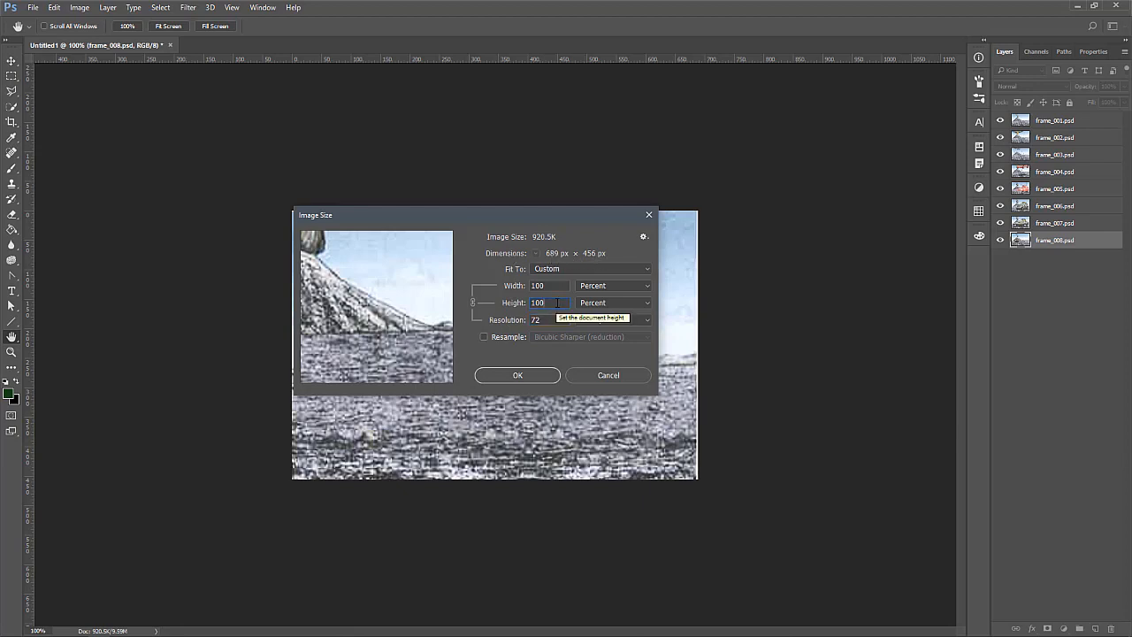
{"action": "left_click", "coordinate": [609, 286]}
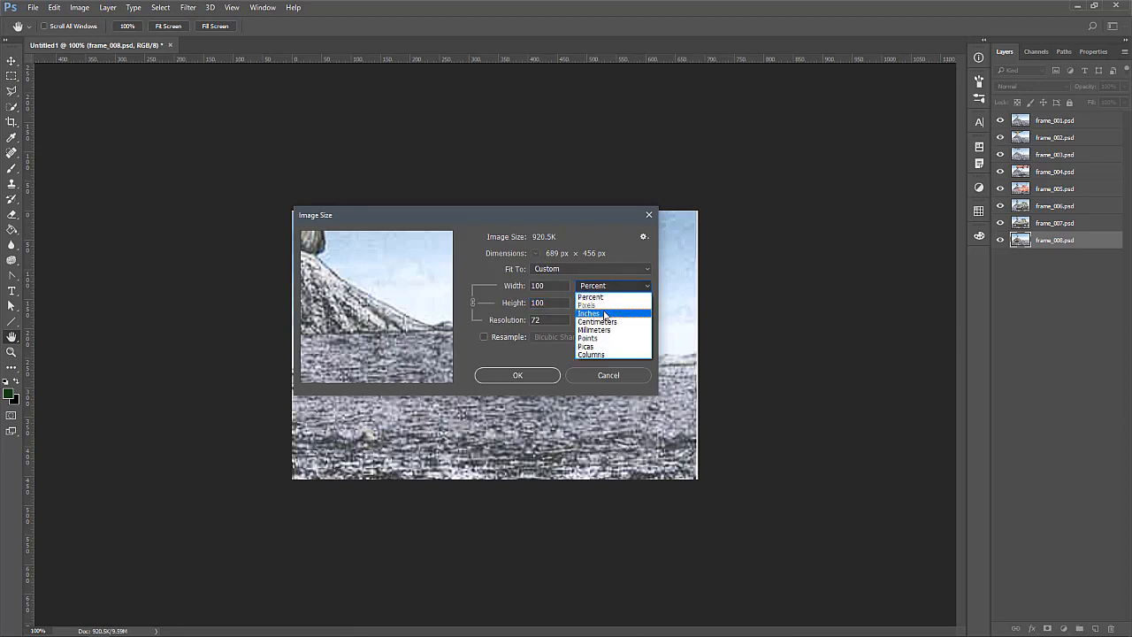
{"action": "left_click", "coordinate": [603, 309]}
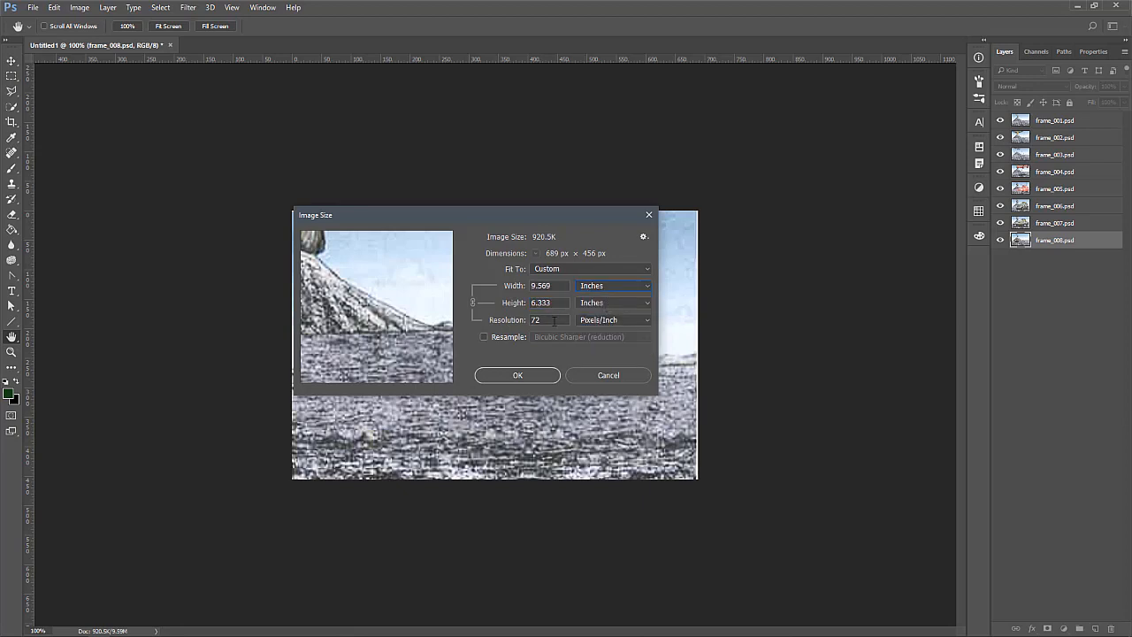
{"action": "left_click", "coordinate": [508, 324]}
{"action": "type", "text": "300"}
{"action": "left_click", "coordinate": [549, 288]}
{"action": "left_click", "coordinate": [553, 303]}
{"action": "left_click", "coordinate": [602, 287]}
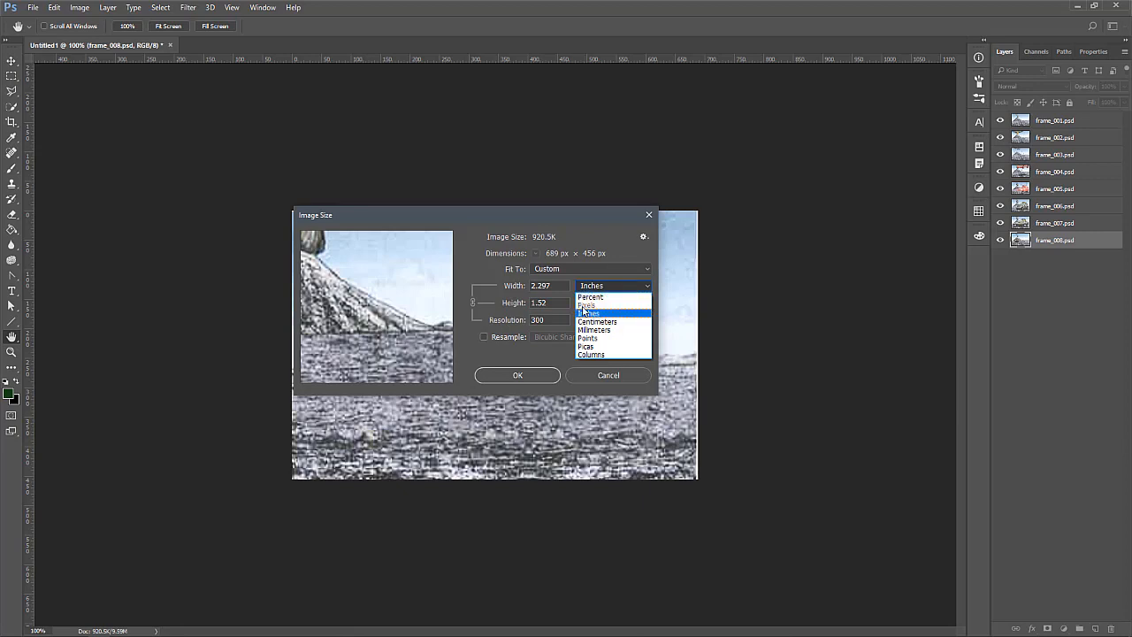
{"action": "left_click", "coordinate": [543, 325]}
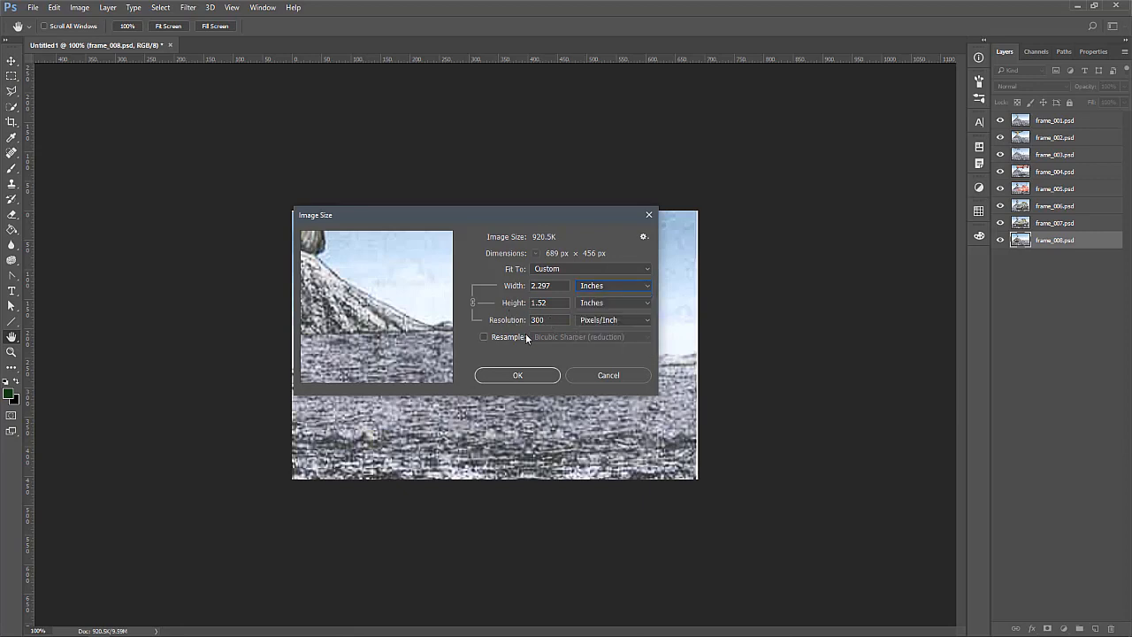
Set the resolution to 72 pixels/inch, turn resampling back on, and switch the width and height units to pixels
{"action": "left_click_drag", "start_coordinate": [554, 319], "coordinate": [499, 322]}
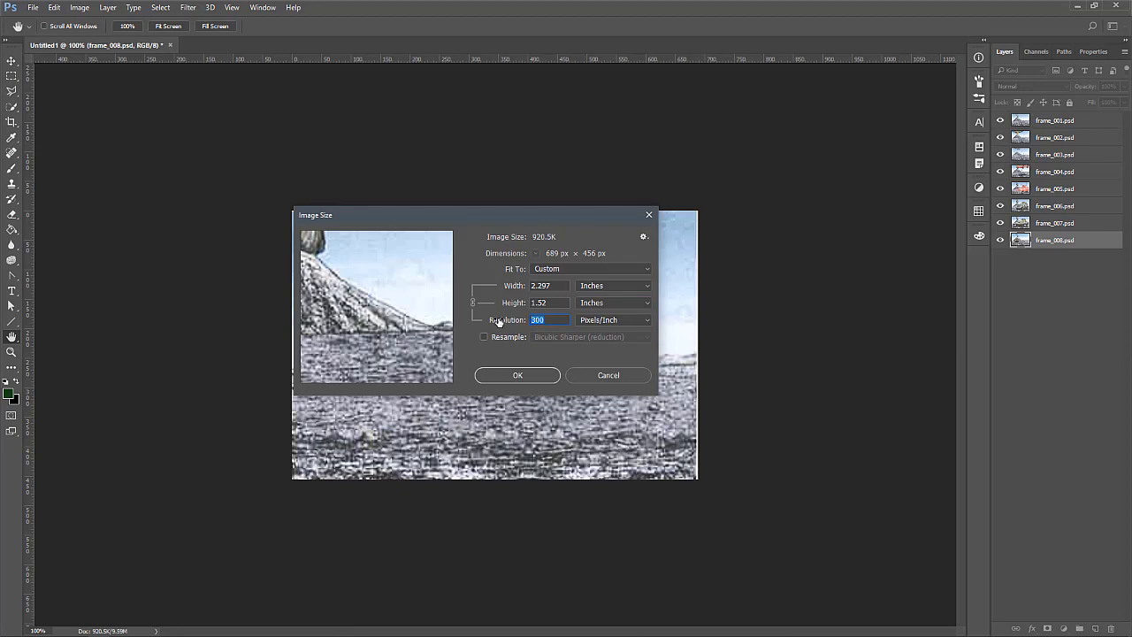
{"action": "type", "text": "72"}
{"action": "left_click", "coordinate": [483, 337]}
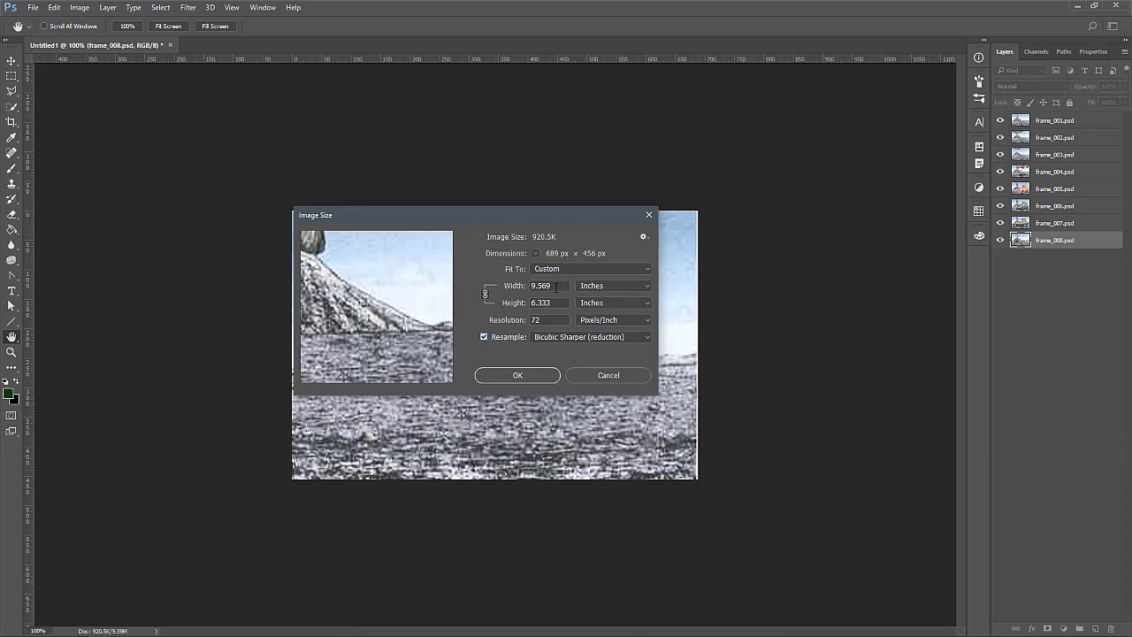
{"action": "left_click", "coordinate": [600, 286]}
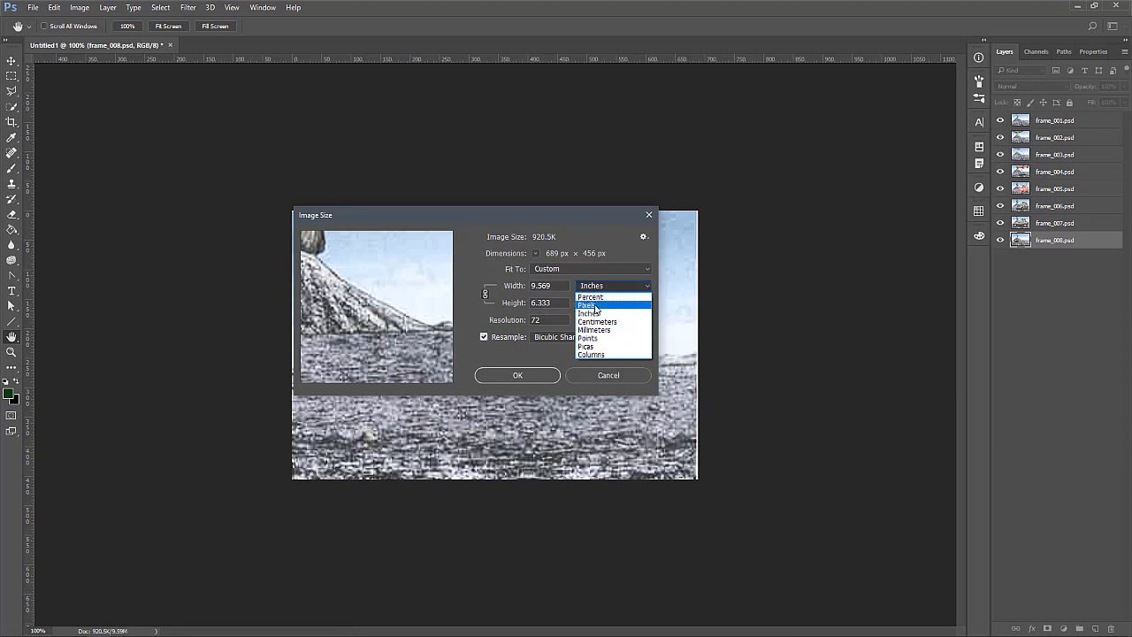
{"action": "left_click", "coordinate": [591, 305]}
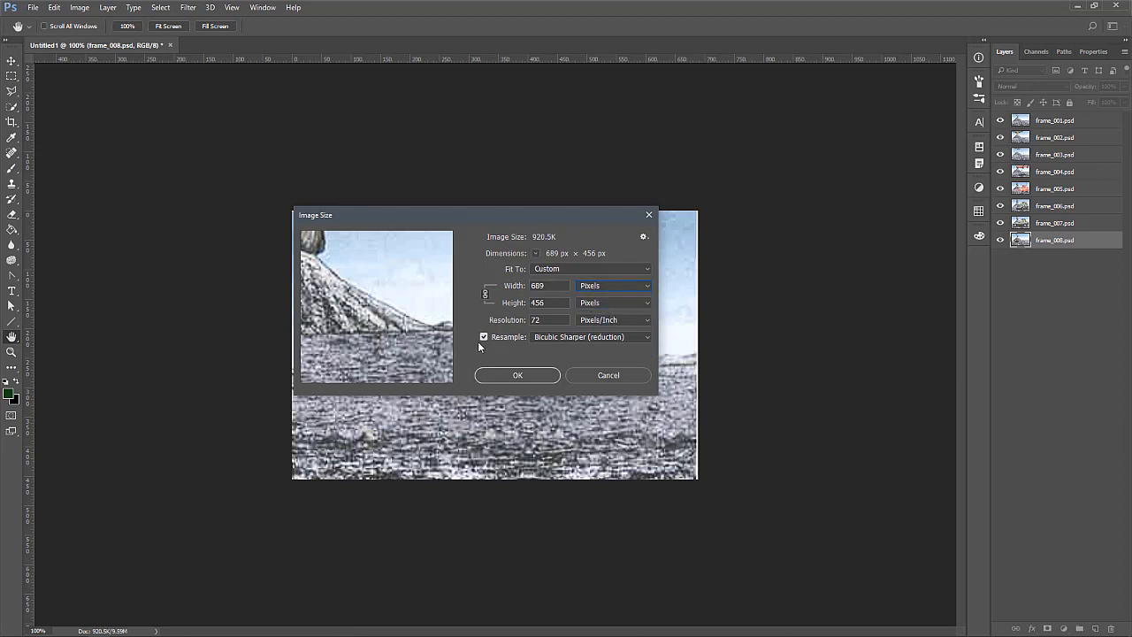
{"action": "left_click", "coordinate": [604, 287]}
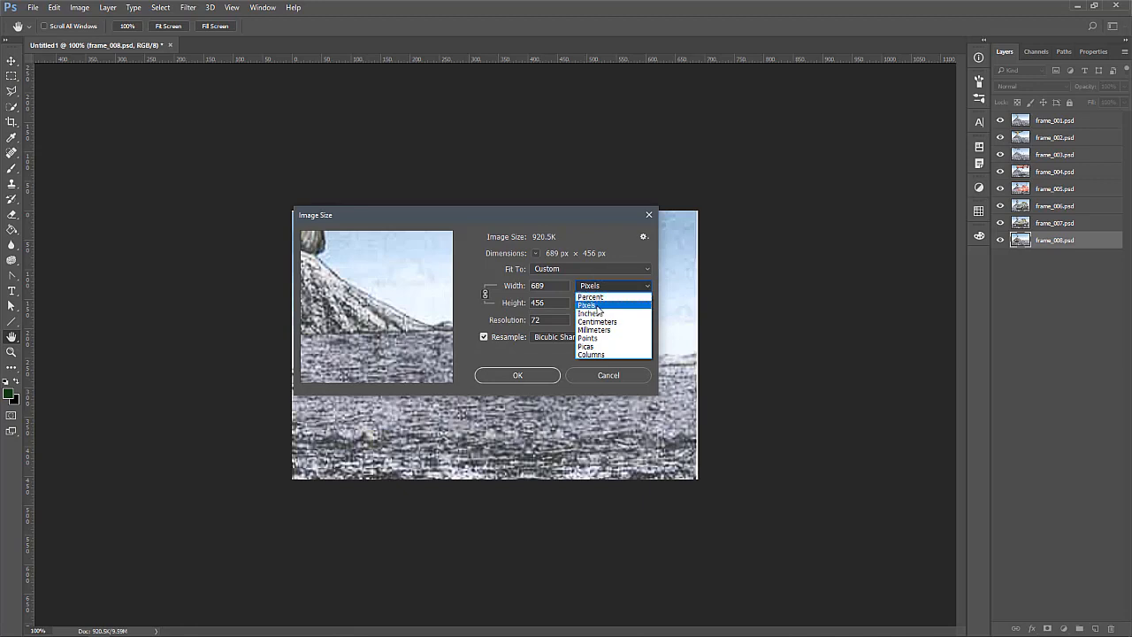
{"action": "left_click", "coordinate": [616, 249]}
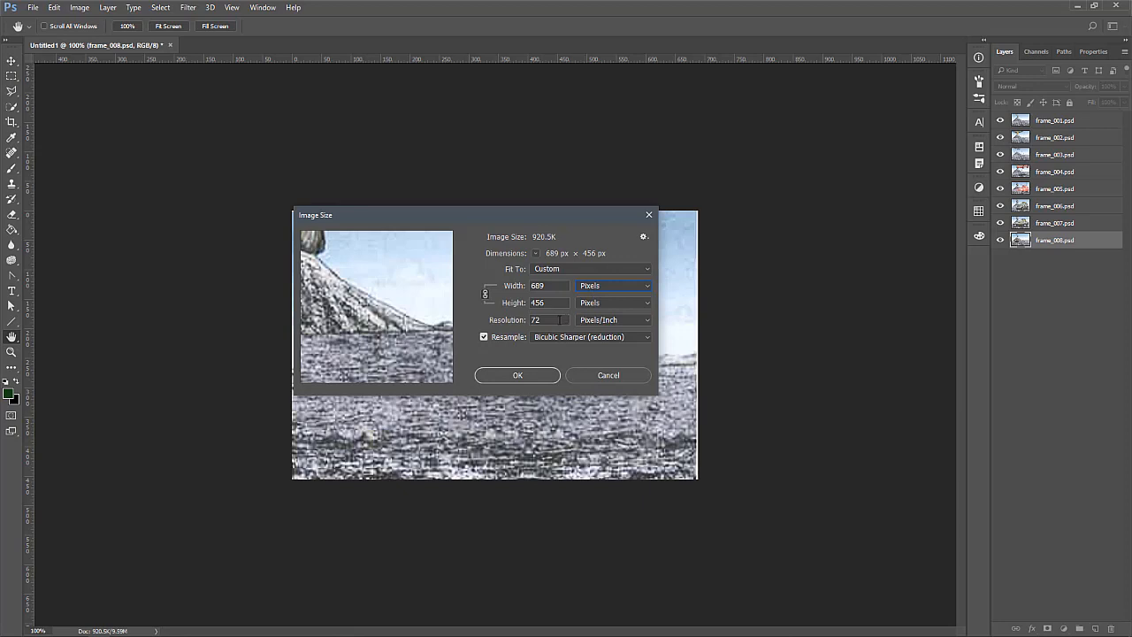
{"action": "left_click", "coordinate": [557, 287]}
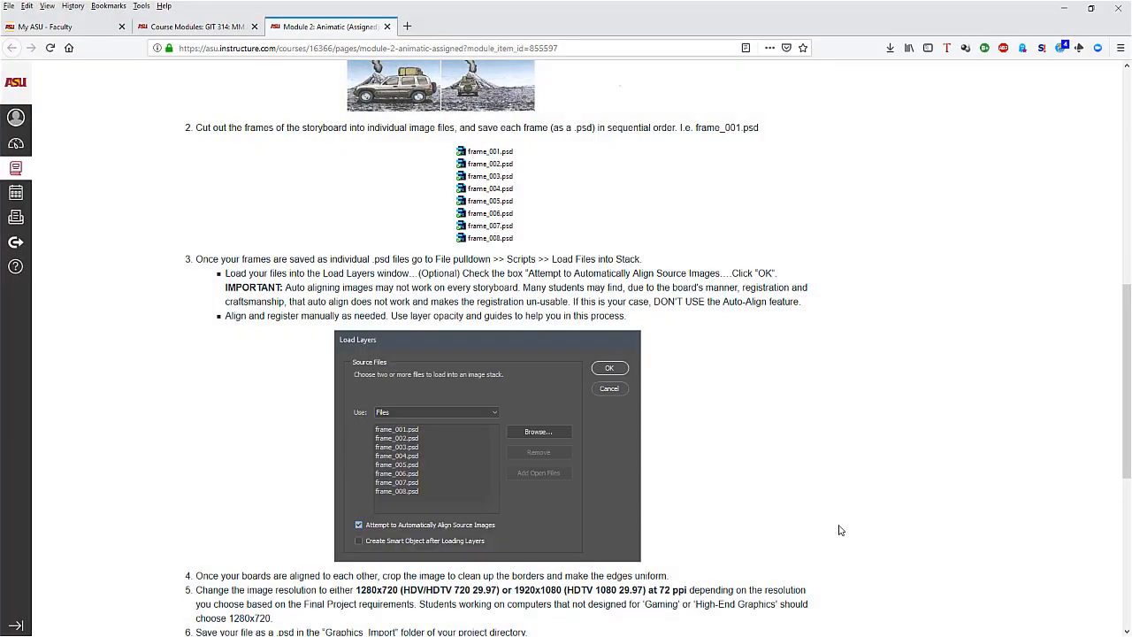
Check the required resolution on the assignment page in the browser, and set the image size to 1280 x 720 pixels with proportions unlinked
{"action": "scroll", "coordinate": [839, 528], "scroll_direction": "down", "scroll_amount": 7}
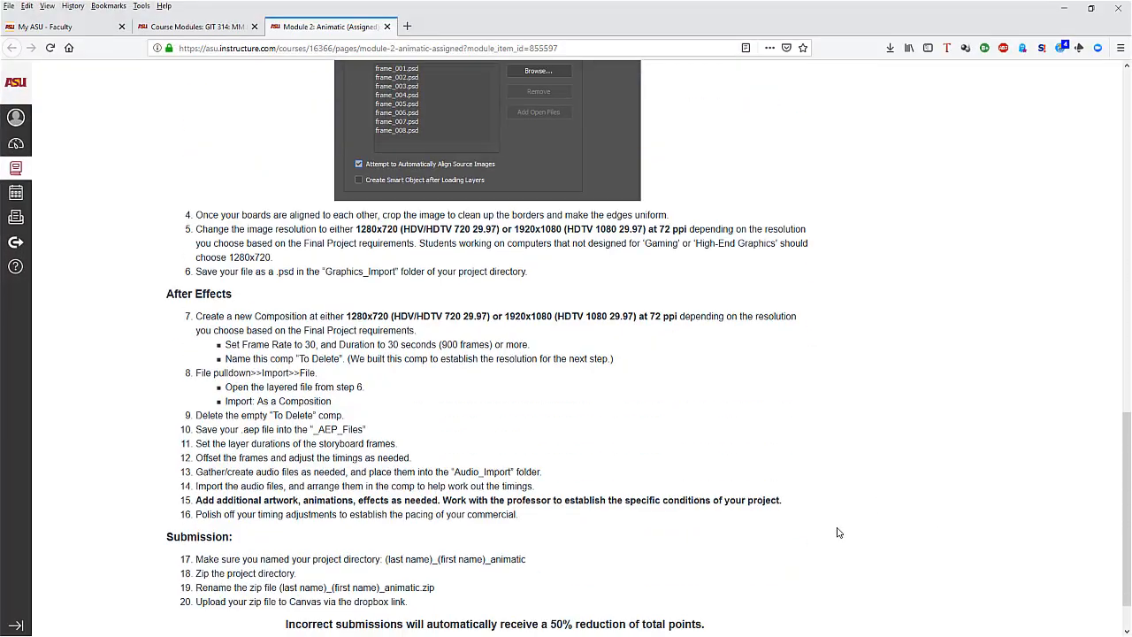
{"action": "scroll", "coordinate": [631, 403], "scroll_direction": "up", "scroll_amount": 3}
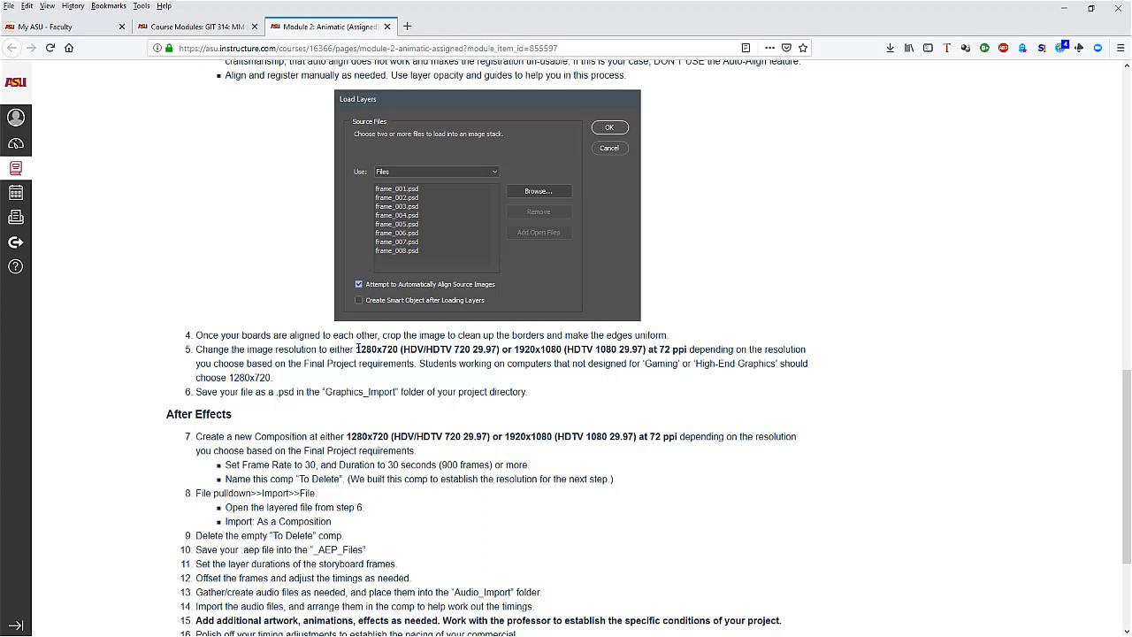
{"action": "left_click_drag", "start_coordinate": [355, 349], "coordinate": [400, 347]}
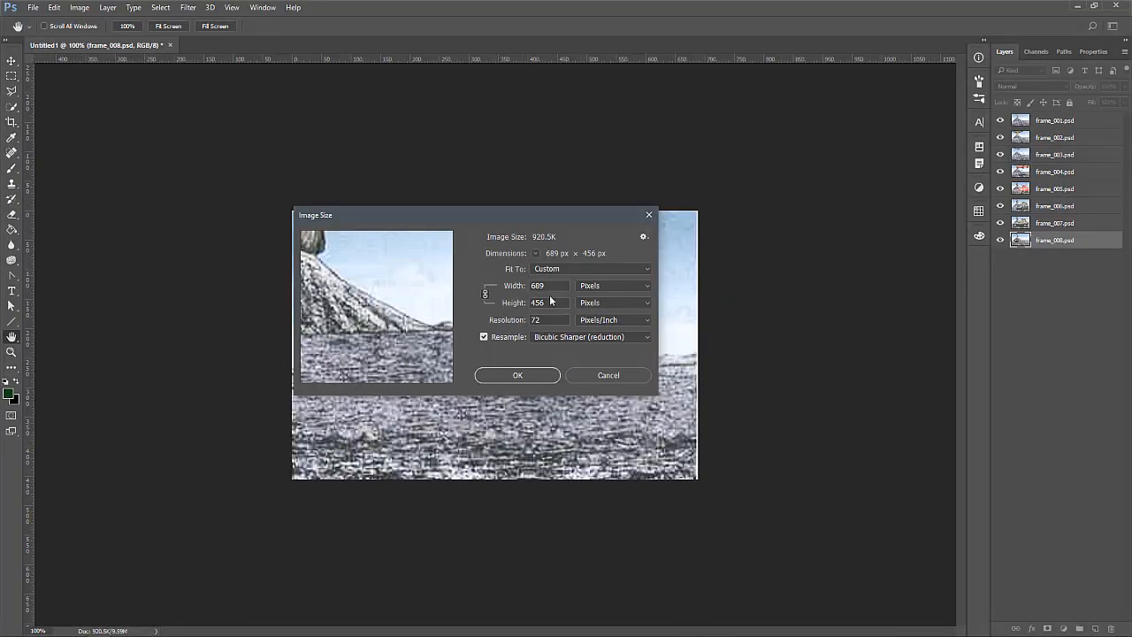
{"action": "left_click_drag", "start_coordinate": [550, 287], "coordinate": [511, 294]}
{"action": "type", "text": "1280"}
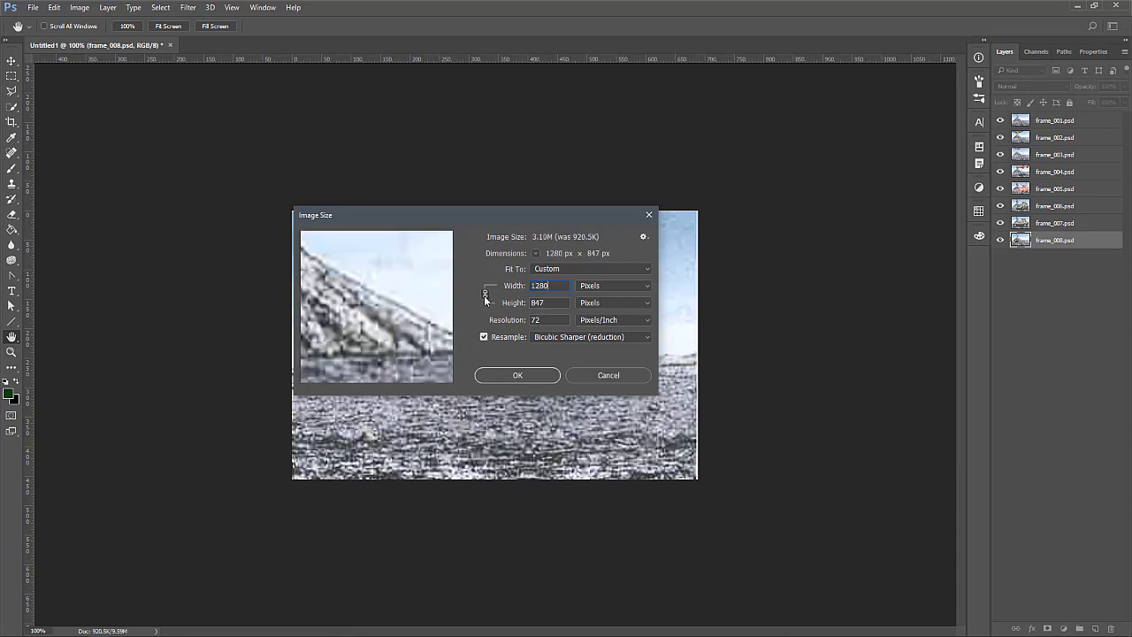
{"action": "left_click", "coordinate": [484, 295]}
{"action": "left_click", "coordinate": [492, 302]}
{"action": "type", "text": "720"}
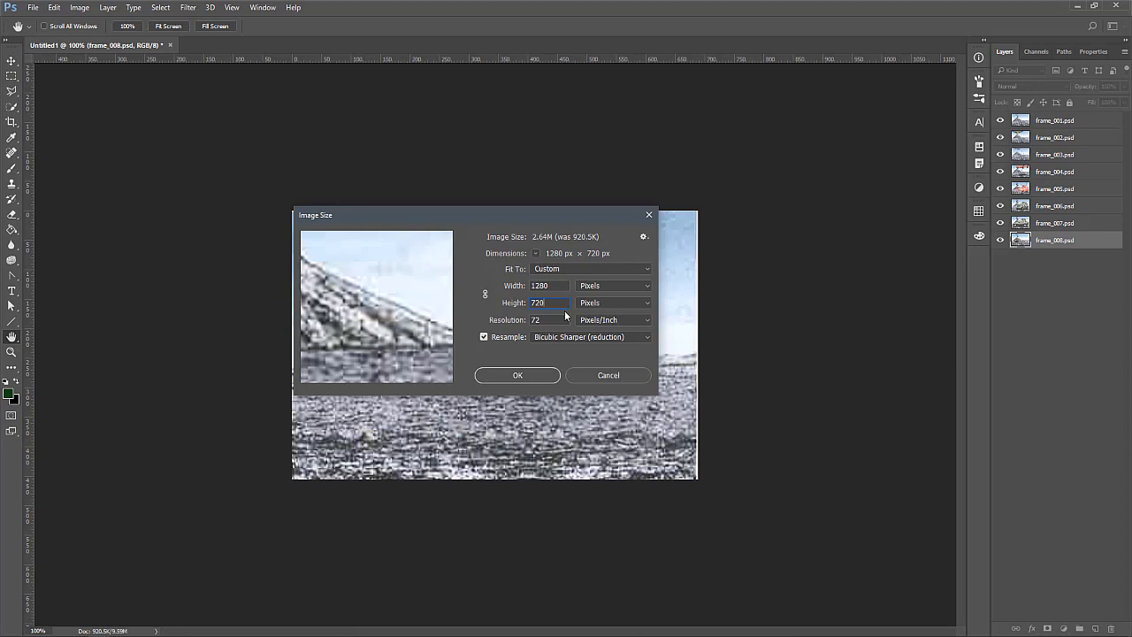
Set the resampling method to Automatic and apply the new image size to the document
{"action": "left_click", "coordinate": [564, 286]}
{"action": "left_click", "coordinate": [588, 337]}
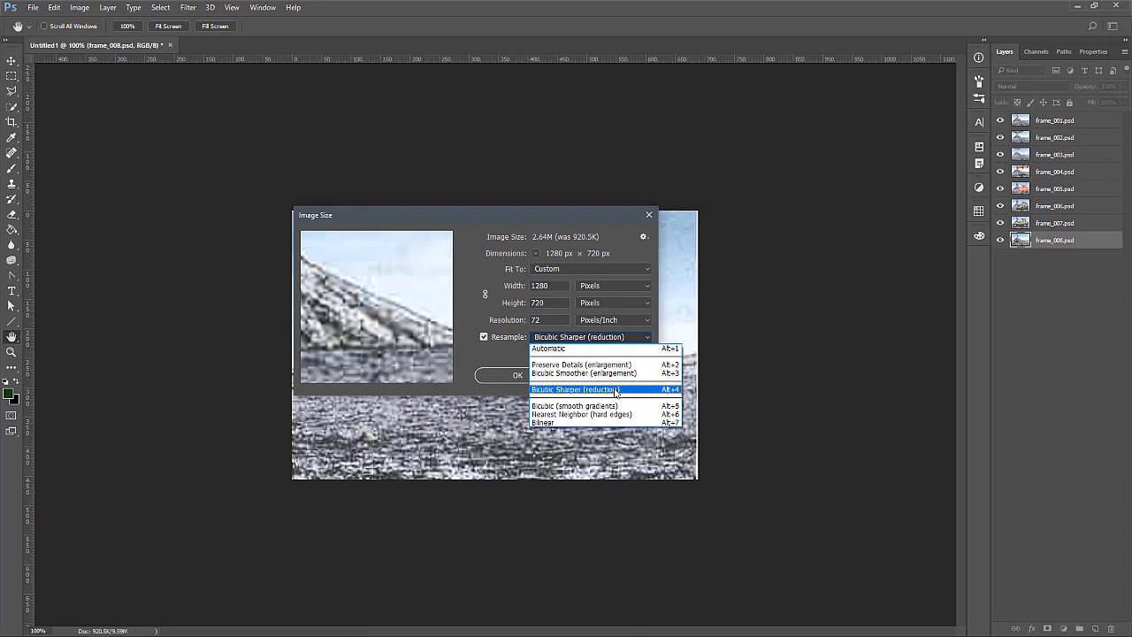
{"action": "left_click", "coordinate": [565, 351]}
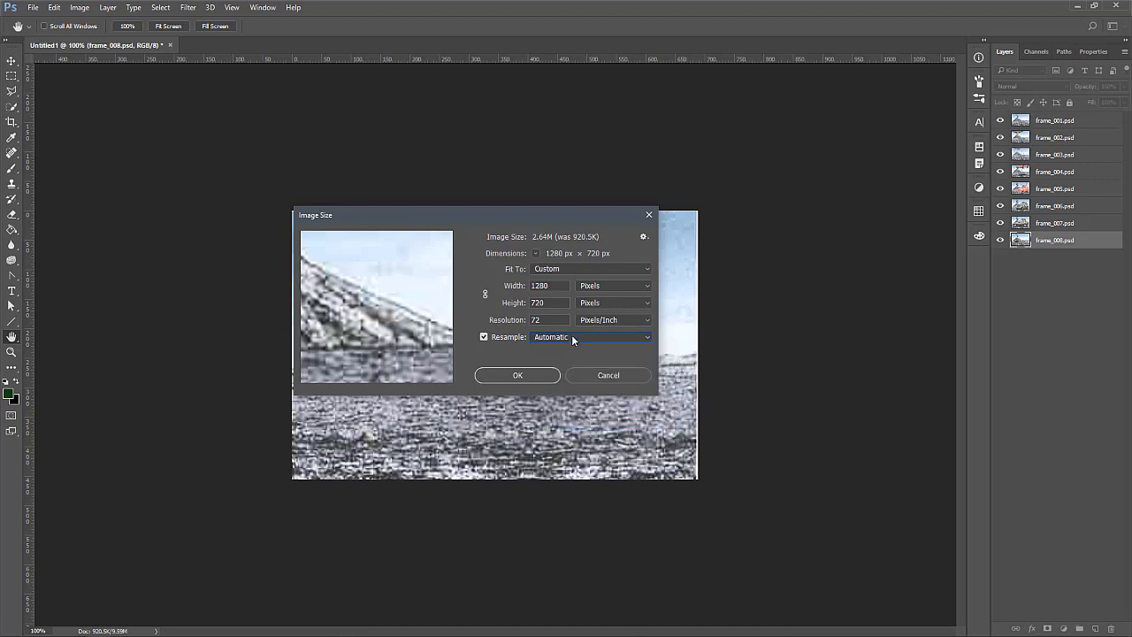
{"action": "left_click", "coordinate": [573, 338]}
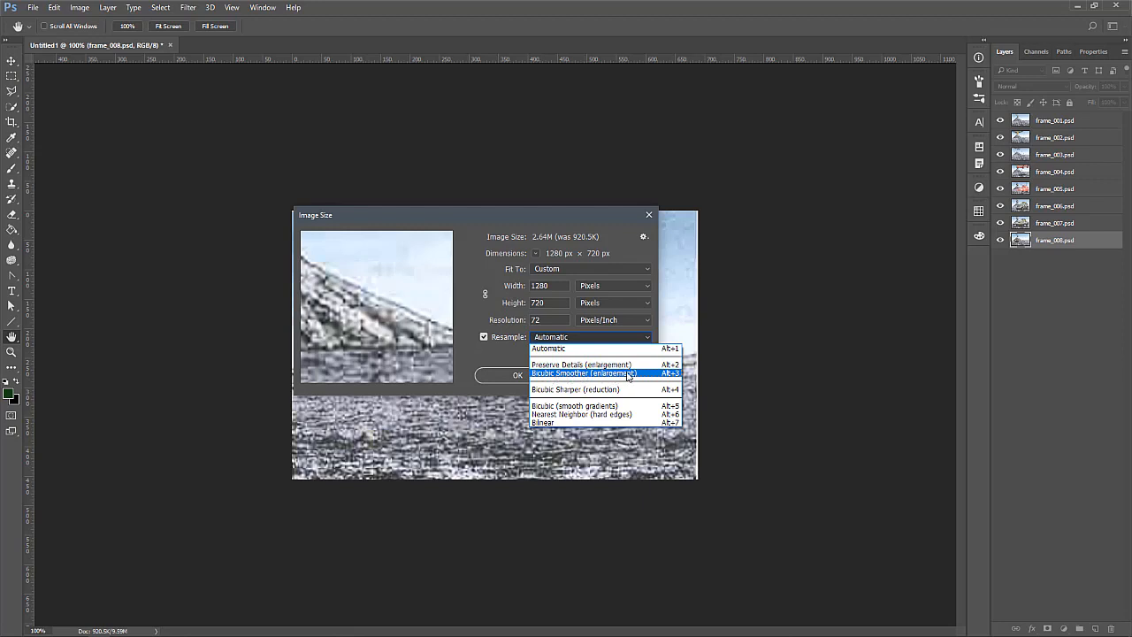
{"action": "left_click", "coordinate": [588, 346]}
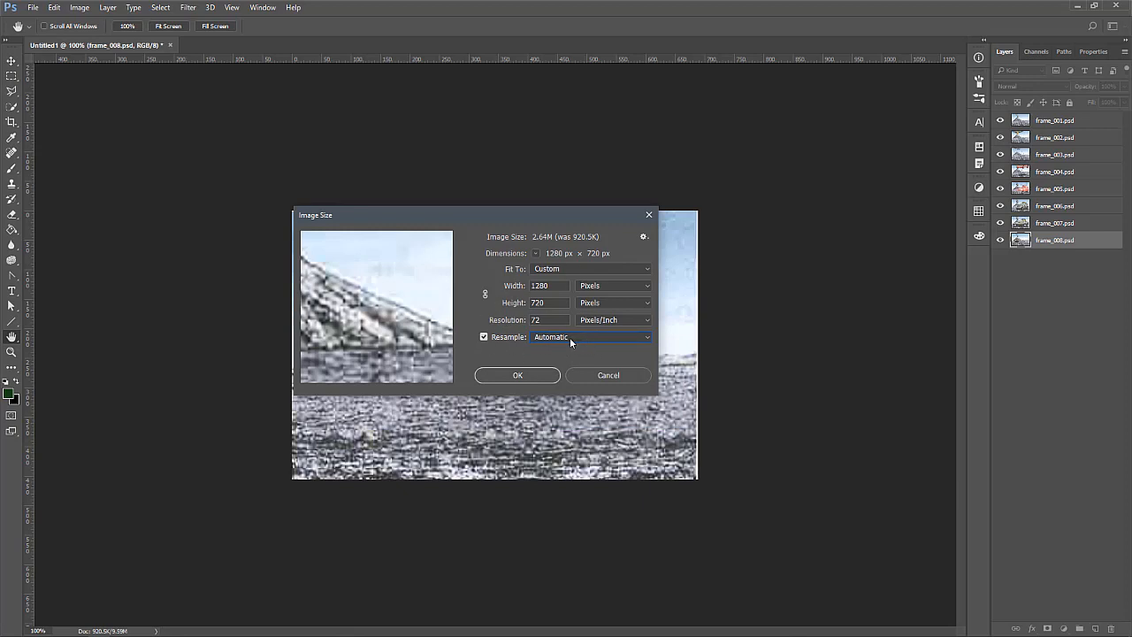
{"action": "left_click", "coordinate": [518, 375]}
{"action": "key", "text": "c"}
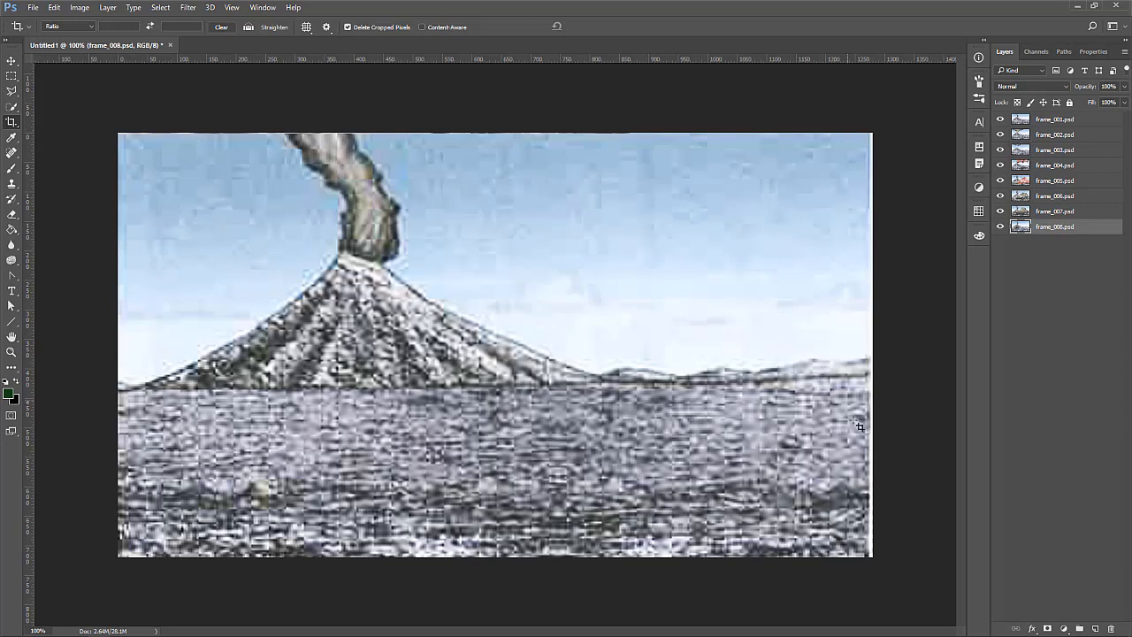
Review the document's image size against the assignment page's 1920x1080 at 72 ppi option, and close the settings without changes
{"action": "left_click", "coordinate": [78, 7]}
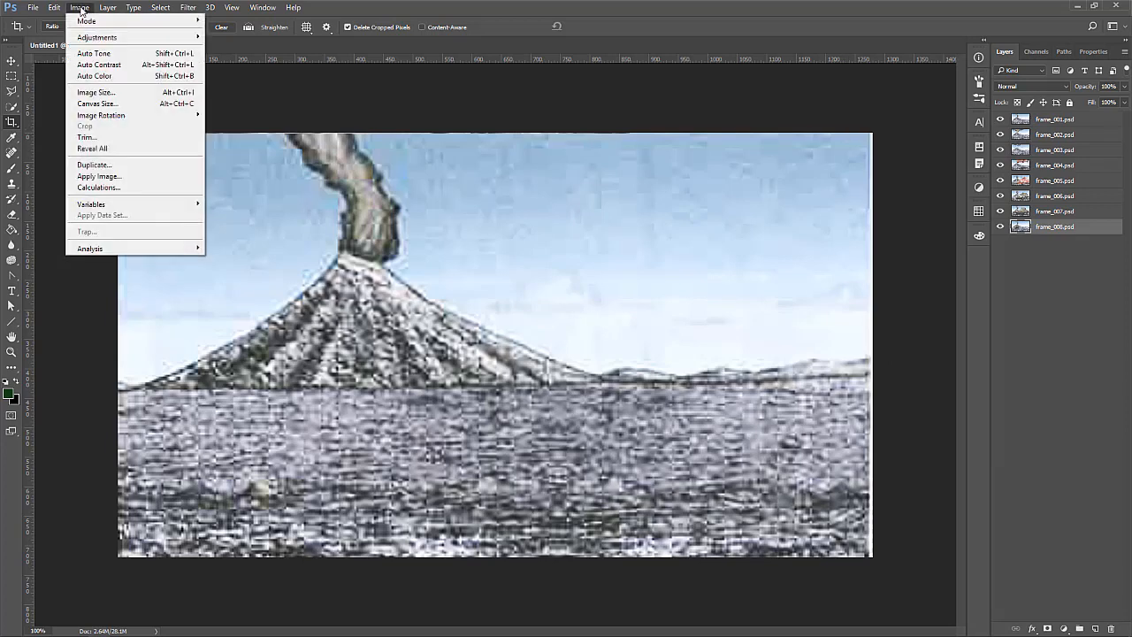
{"action": "left_click", "coordinate": [95, 92]}
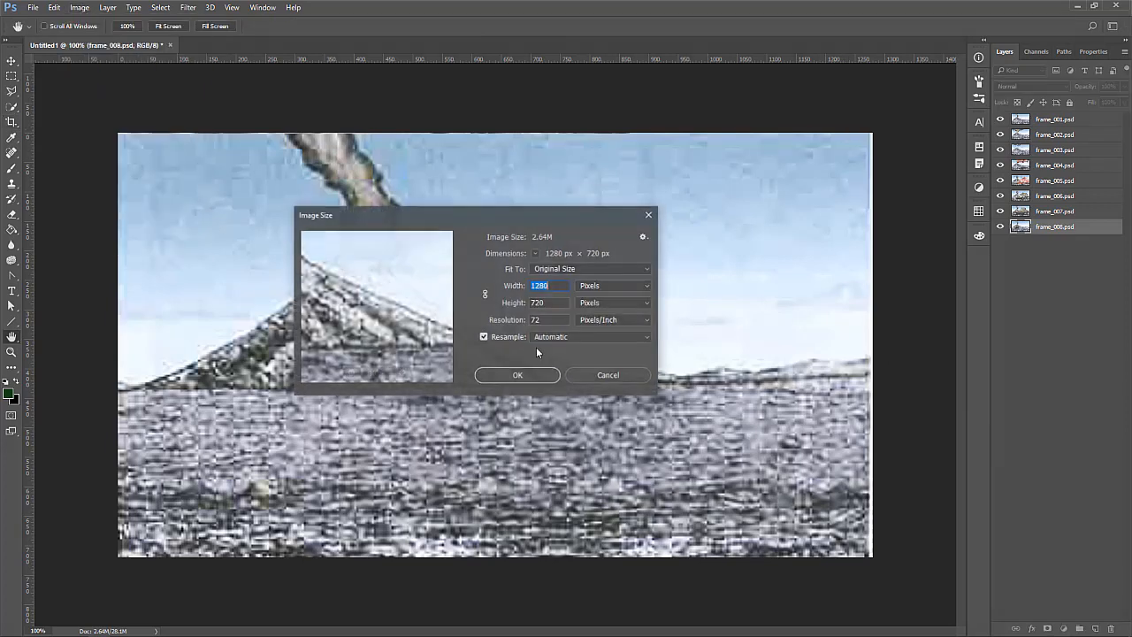
{"action": "left_click", "coordinate": [557, 288]}
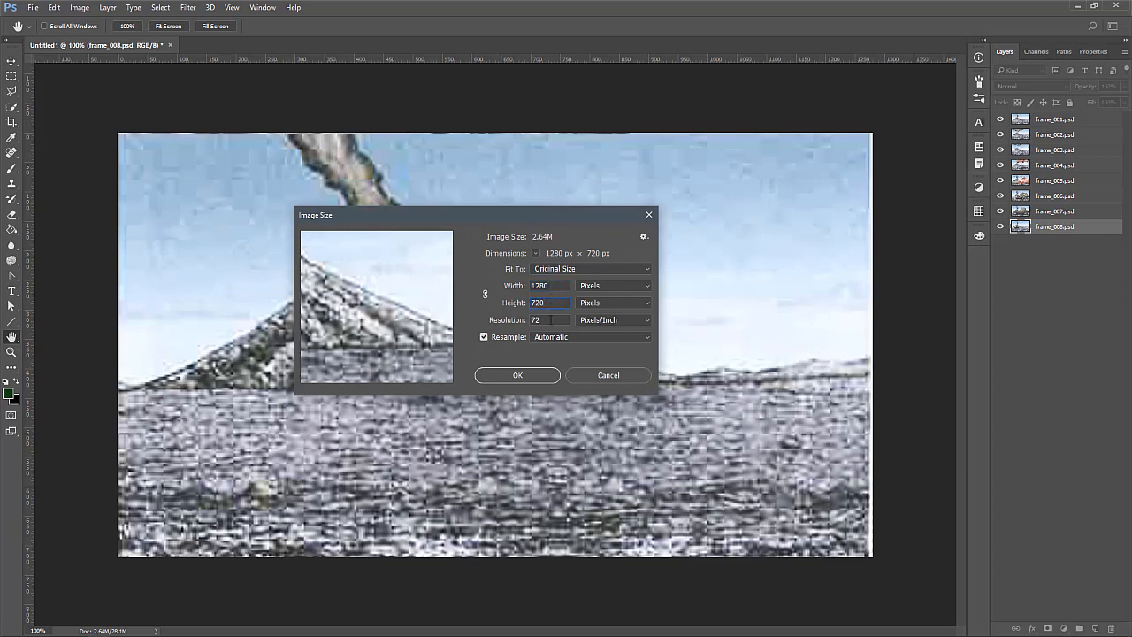
{"action": "left_click", "coordinate": [549, 321]}
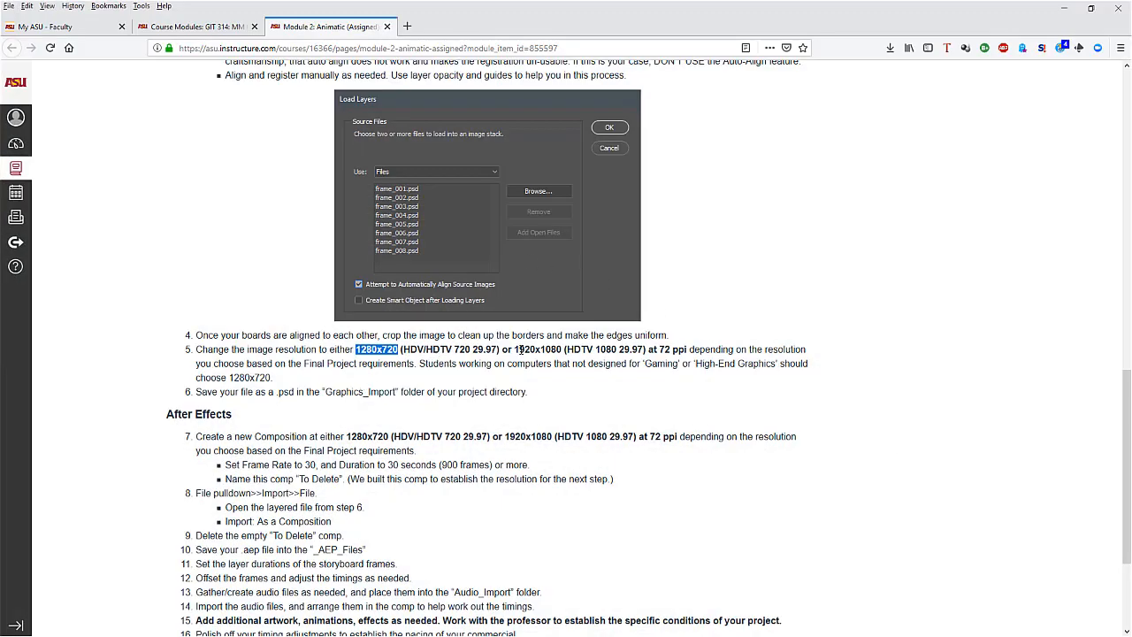
{"action": "left_click_drag", "start_coordinate": [517, 349], "coordinate": [688, 348]}
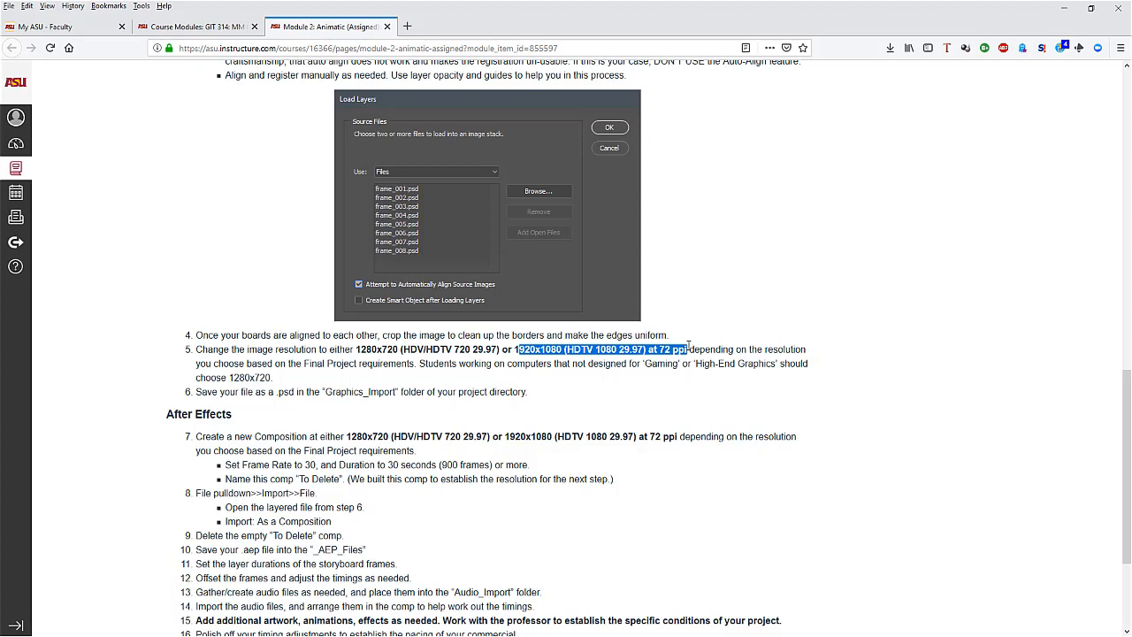
{"action": "left_click", "coordinate": [527, 349]}
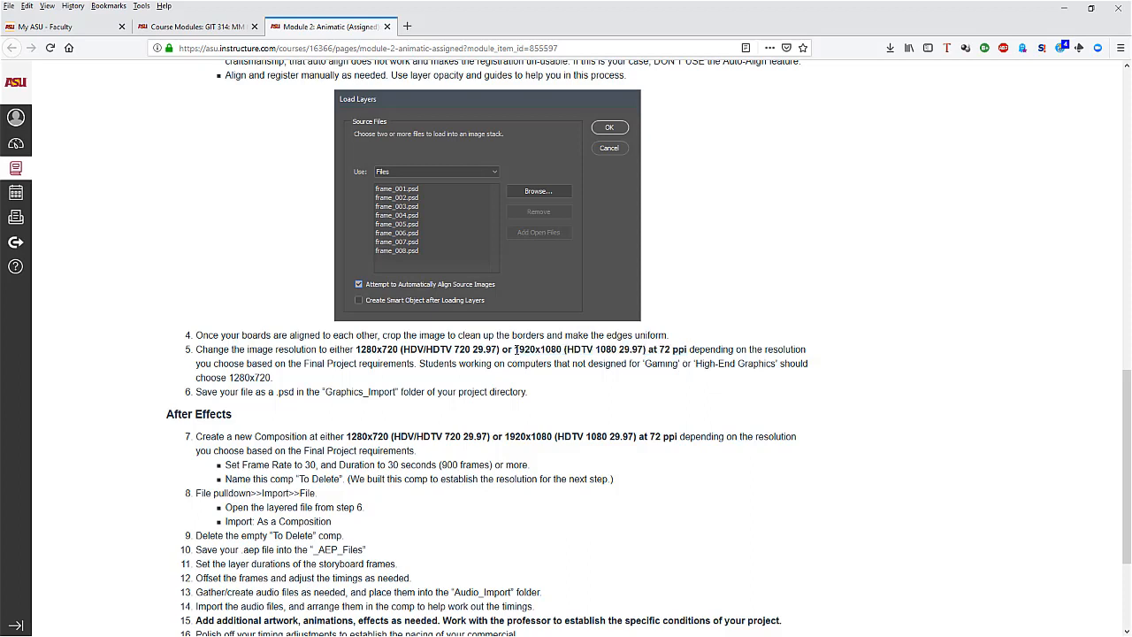
{"action": "left_click_drag", "start_coordinate": [514, 349], "coordinate": [648, 350]}
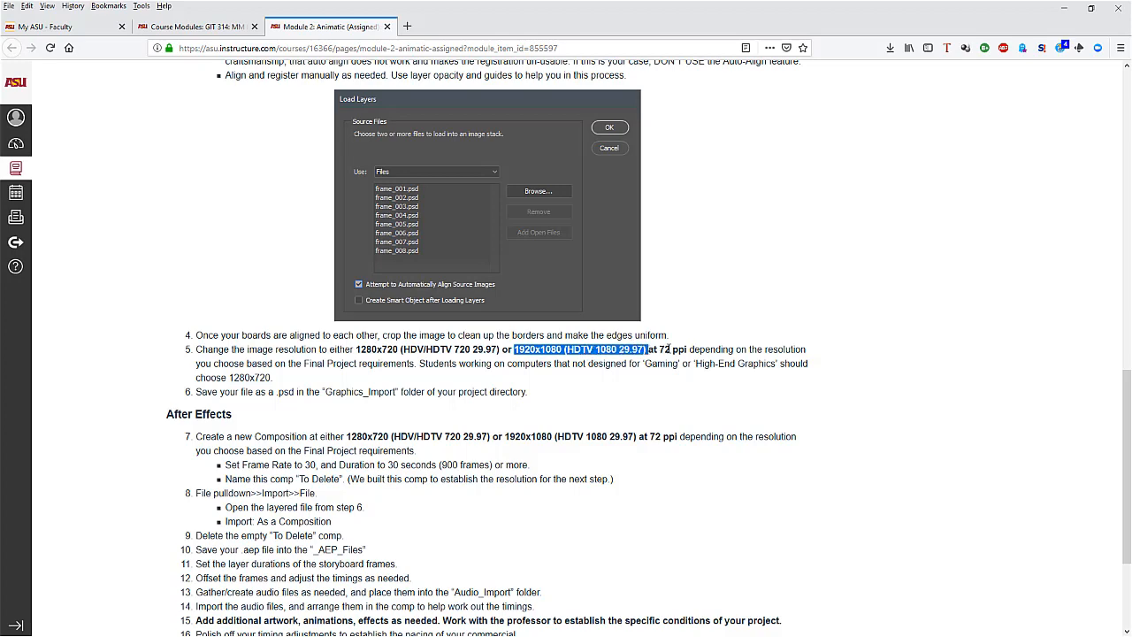
{"action": "left_click", "coordinate": [1068, 8]}
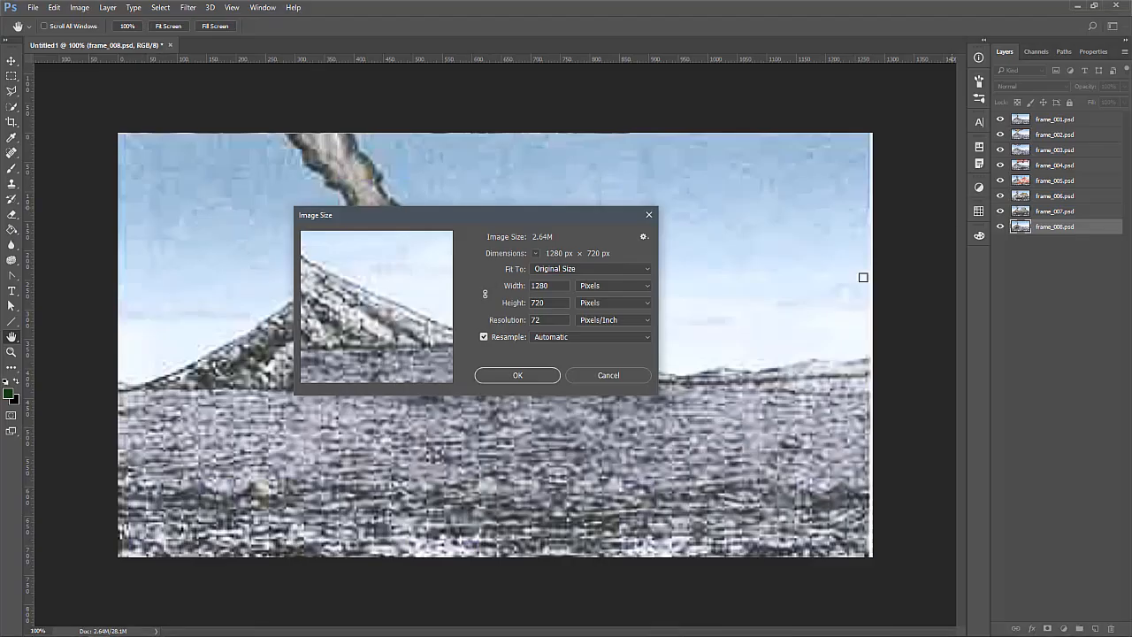
{"action": "left_click_drag", "start_coordinate": [549, 285], "coordinate": [513, 304]}
{"action": "left_click", "coordinate": [596, 377]}
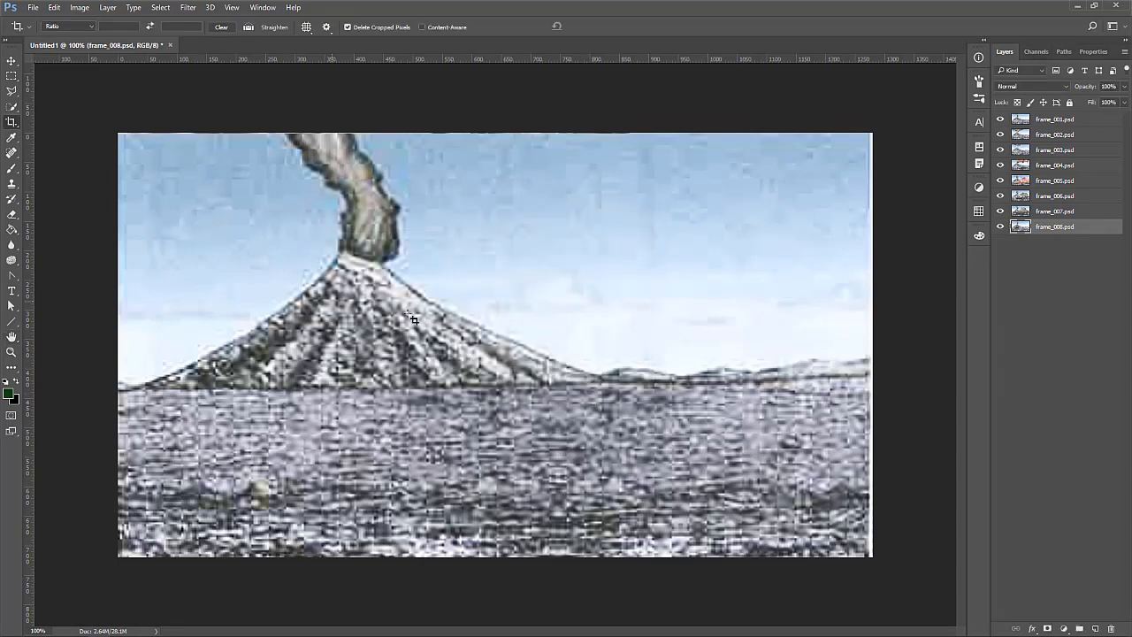
Inspect the pixel detail around the volcano's crater up close, and return to the 100% view
{"action": "left_click", "coordinate": [12, 351]}
{"action": "left_click_drag", "start_coordinate": [298, 235], "coordinate": [360, 191]}
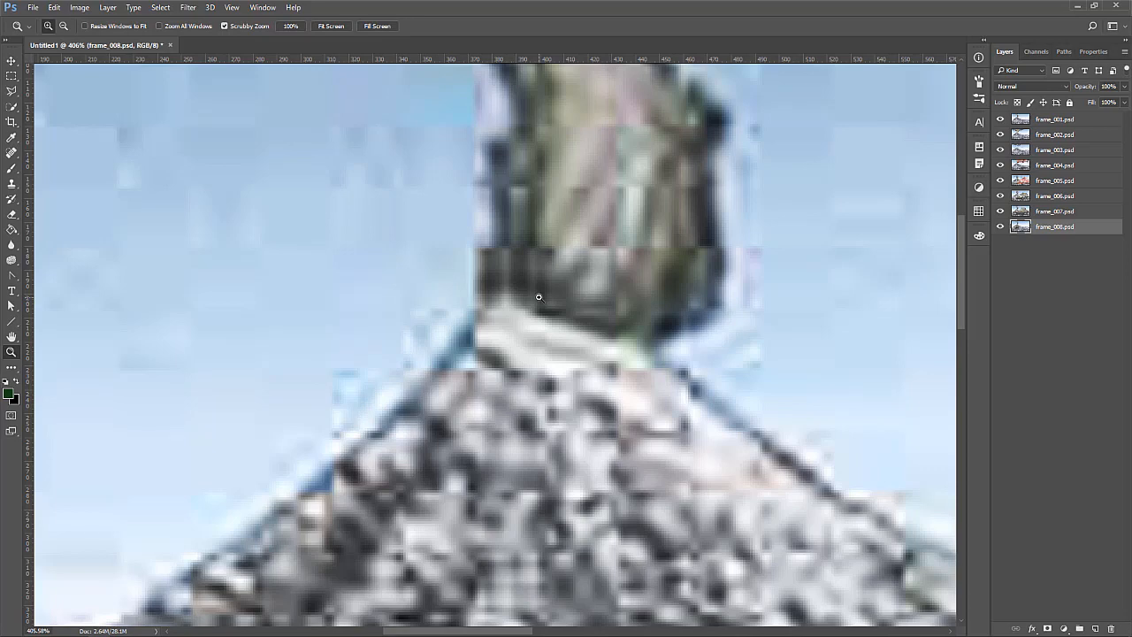
{"action": "key", "text": "ctrl+minus"}
{"action": "key", "text": "ctrl+minus"}
{"action": "key", "text": "ctrl+minus"}
{"action": "key", "text": "ctrl+minus"}
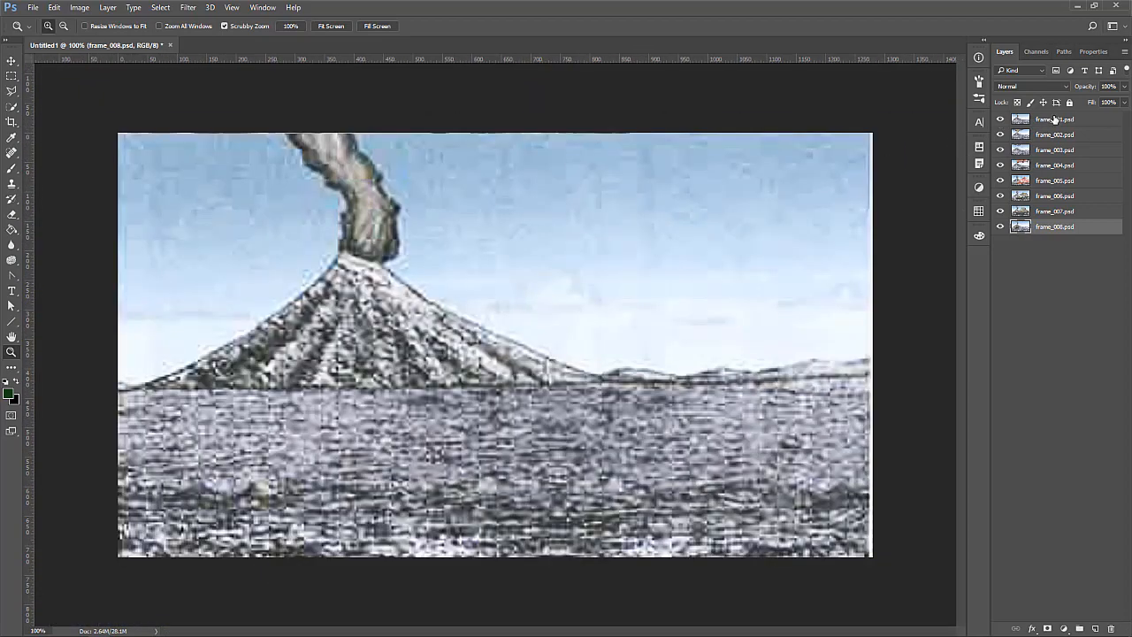
Try a Levels adjustment on the frame_005.psd layer with the black input level at 38, keeping the artwork in view
{"action": "left_click", "coordinate": [1063, 120]}
{"action": "left_click", "coordinate": [1071, 135]}
{"action": "left_click", "coordinate": [1071, 151]}
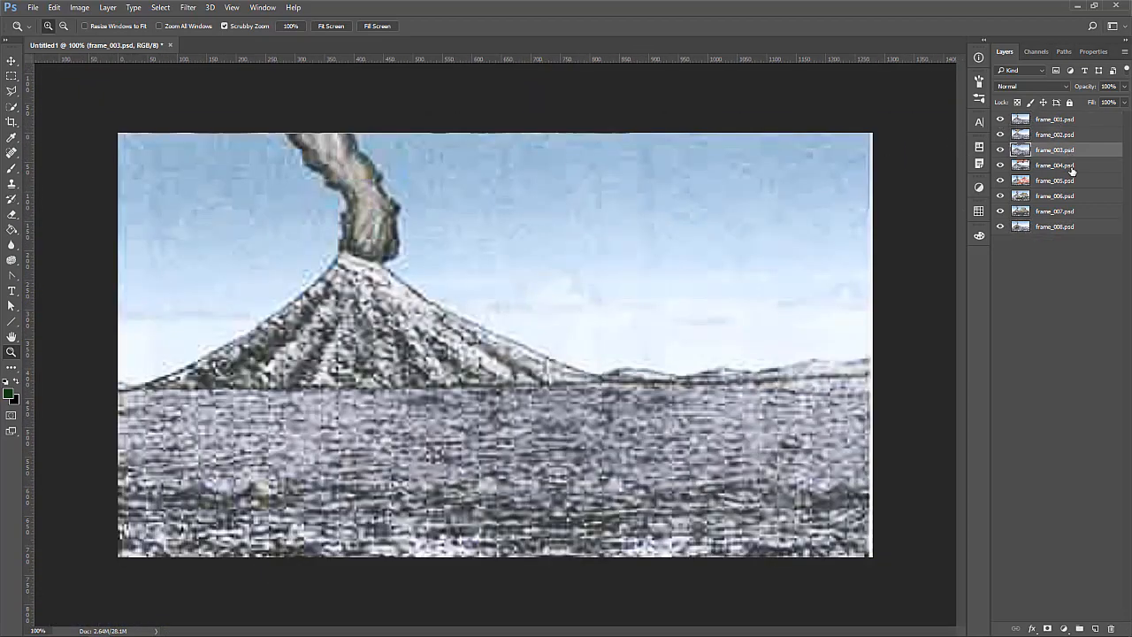
{"action": "left_click", "coordinate": [1071, 166]}
{"action": "left_click", "coordinate": [1070, 182]}
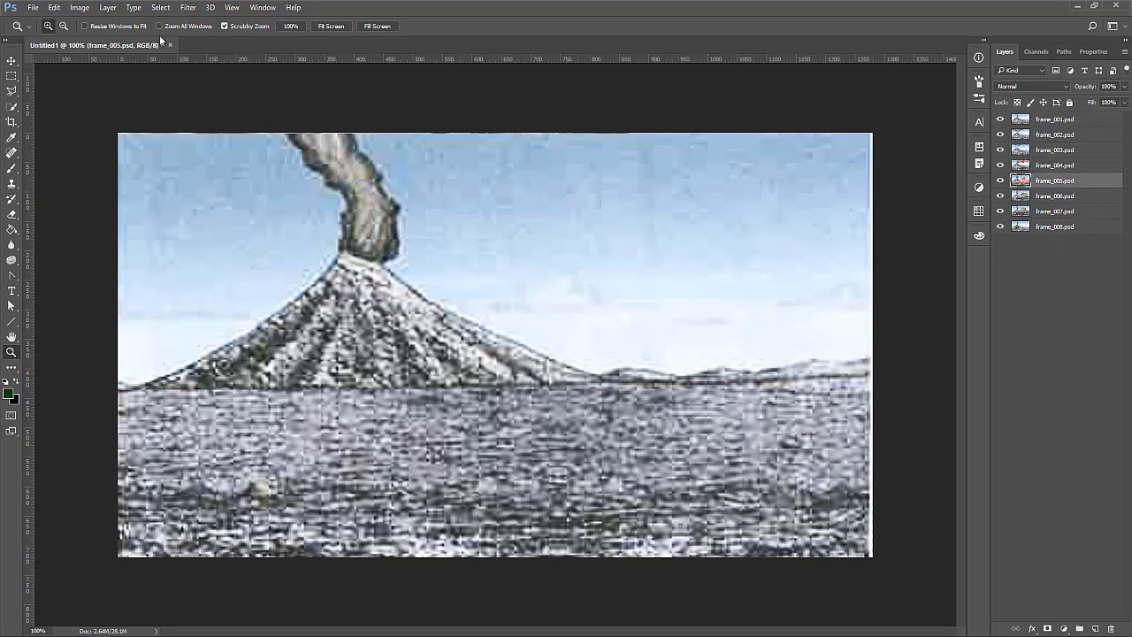
{"action": "left_click", "coordinate": [82, 8]}
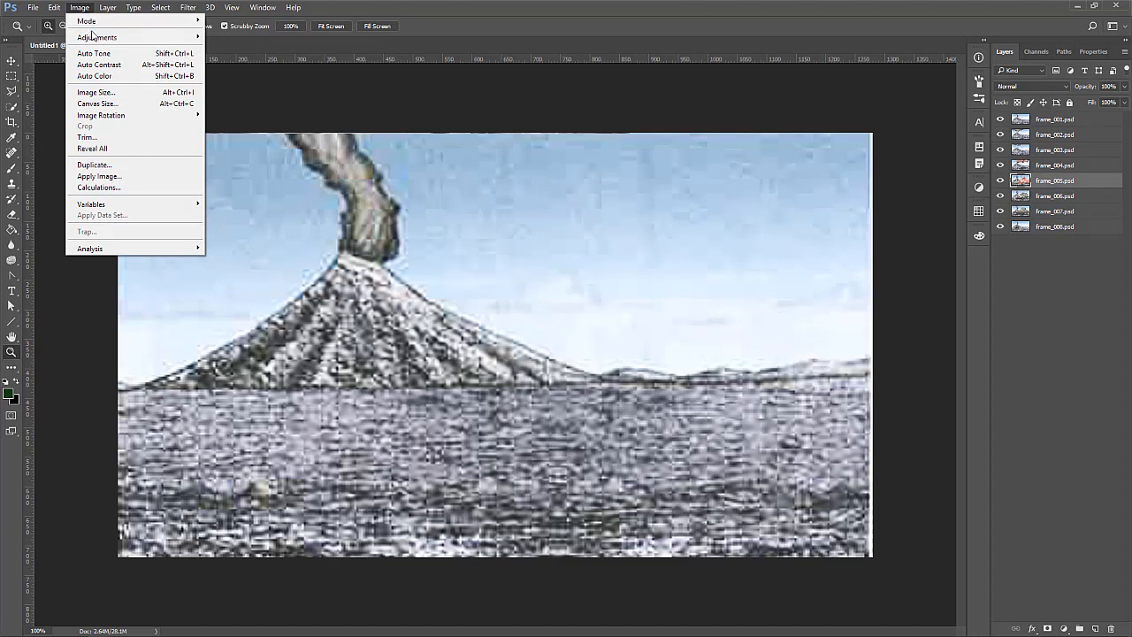
{"action": "mouse_move", "coordinate": [93, 39]}
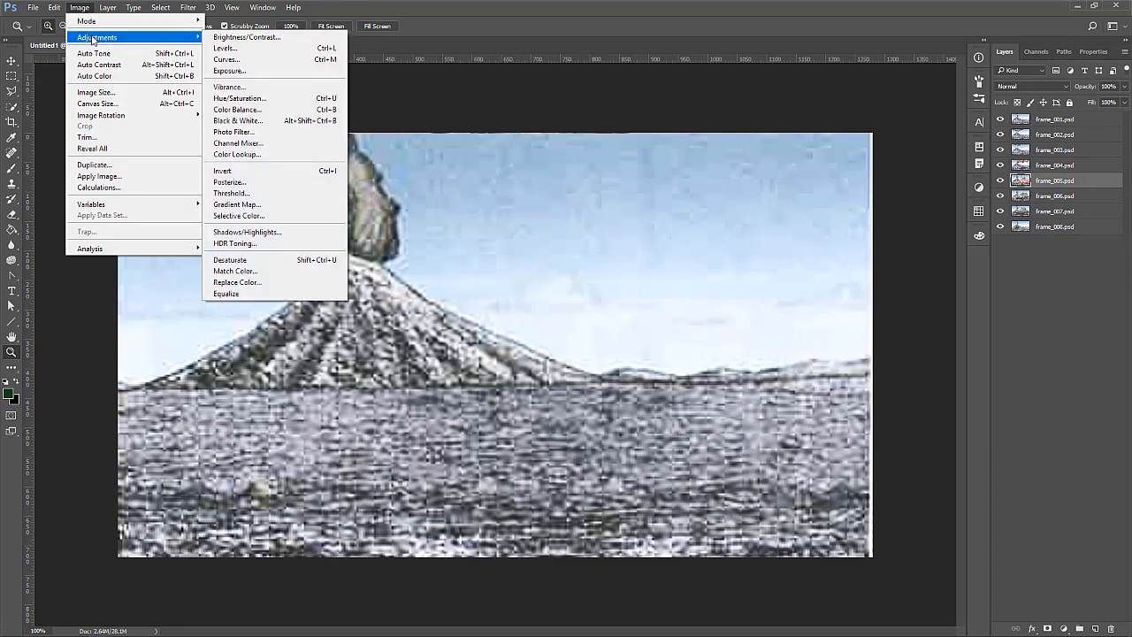
{"action": "left_click", "coordinate": [227, 48]}
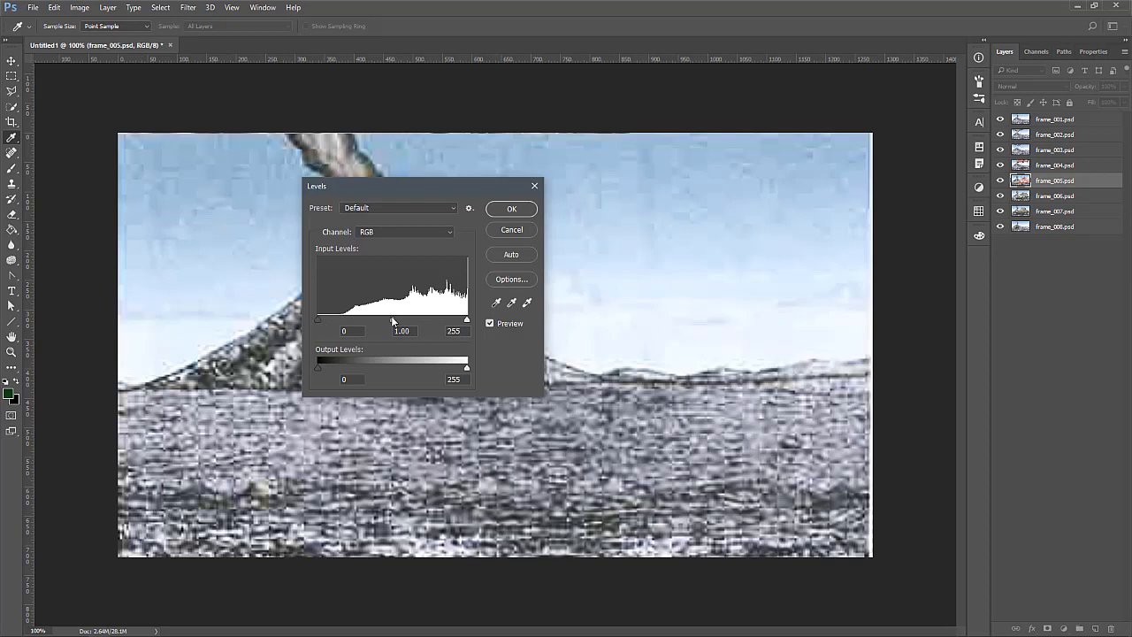
{"action": "left_click_drag", "start_coordinate": [318, 320], "coordinate": [343, 319]}
{"action": "left_click_drag", "start_coordinate": [406, 189], "coordinate": [554, 211]}
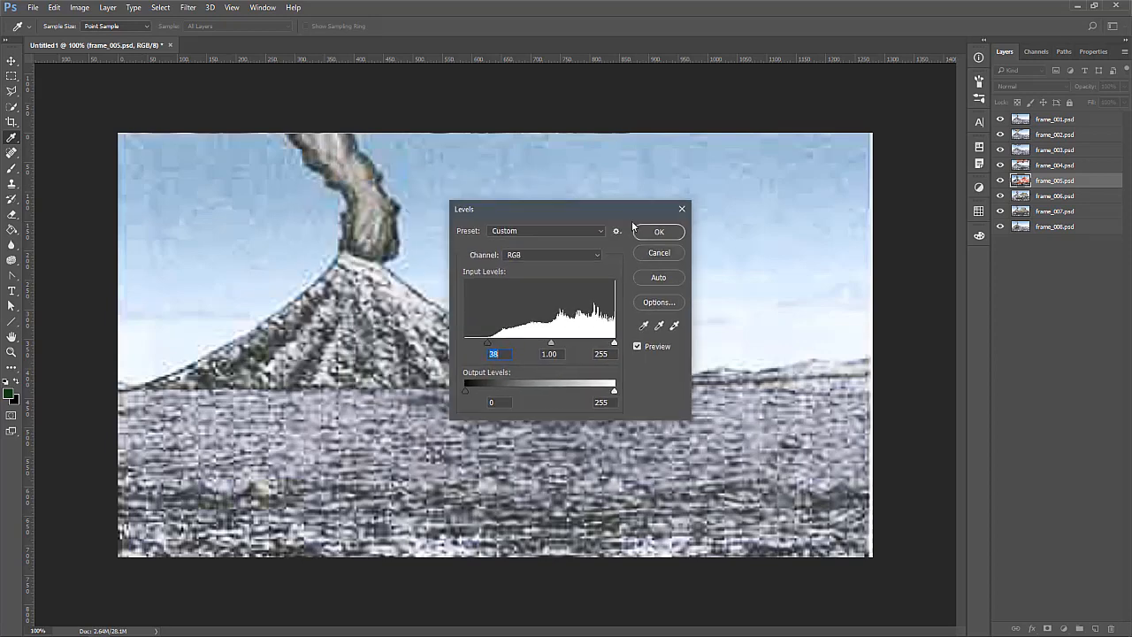
{"action": "left_click_drag", "start_coordinate": [633, 225], "coordinate": [893, 244]}
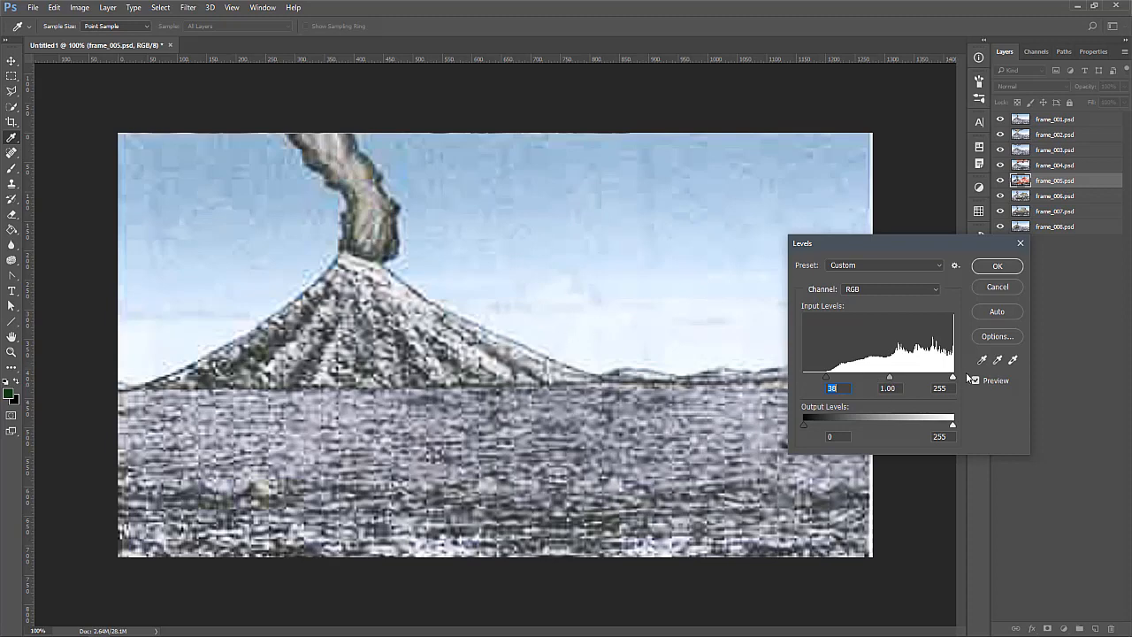
Fine-tune the input levels and apply them to frame_005.psd, and undo the Levels change
{"action": "left_click_drag", "start_coordinate": [820, 376], "coordinate": [905, 378]}
{"action": "left_click_drag", "start_coordinate": [905, 377], "coordinate": [903, 380]}
{"action": "left_click_drag", "start_coordinate": [903, 378], "coordinate": [884, 378]}
{"action": "left_click", "coordinate": [999, 268]}
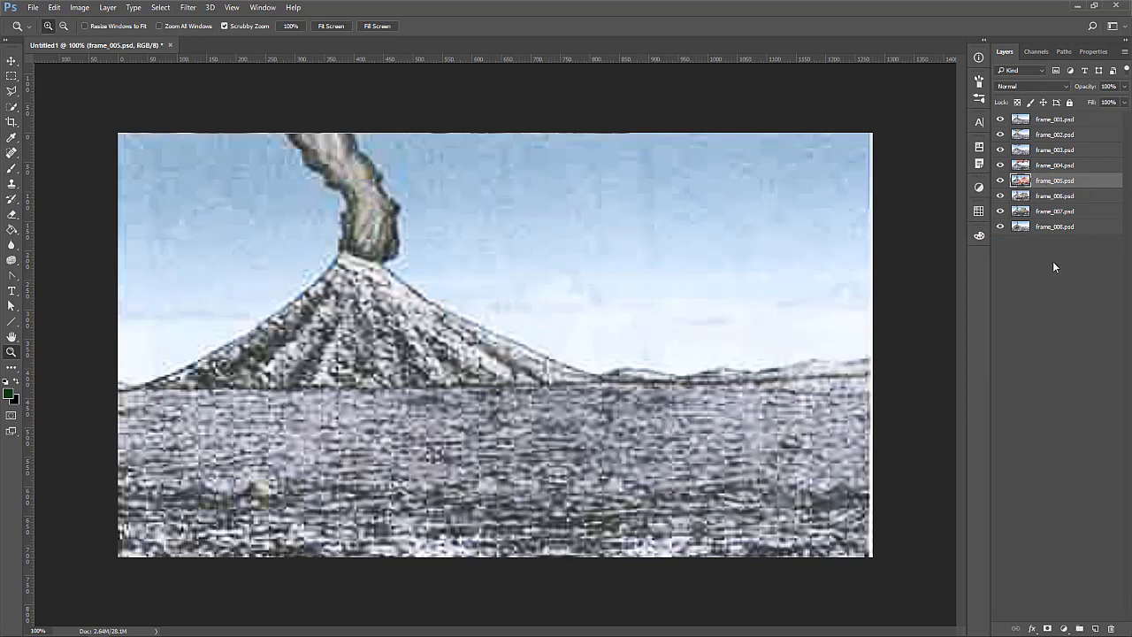
{"action": "left_click", "coordinate": [55, 8]}
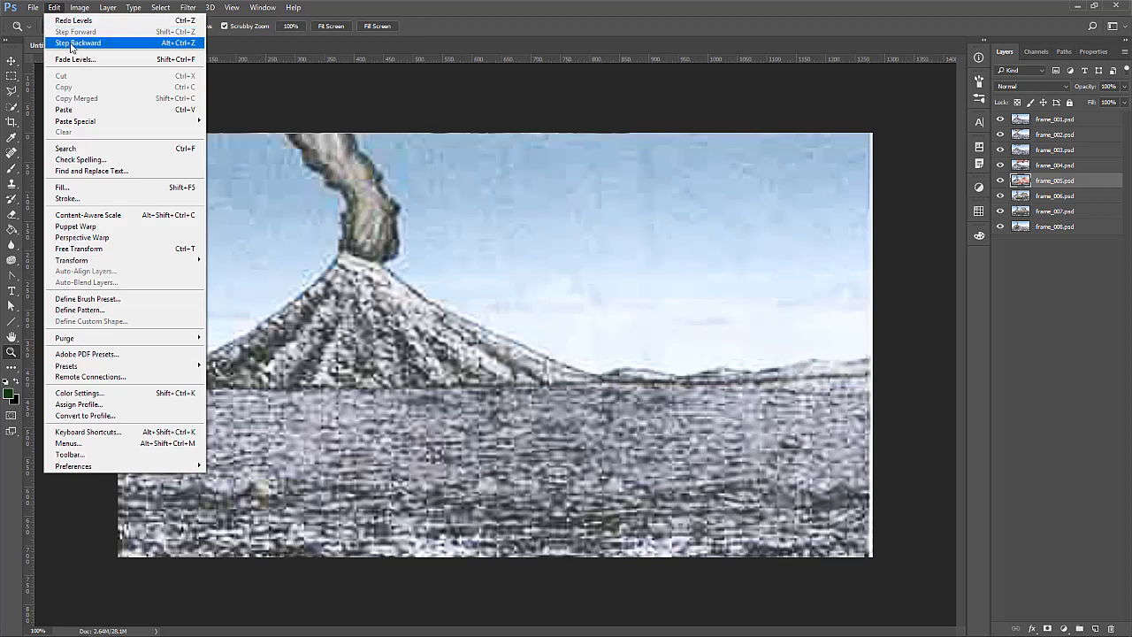
{"action": "left_click", "coordinate": [67, 21]}
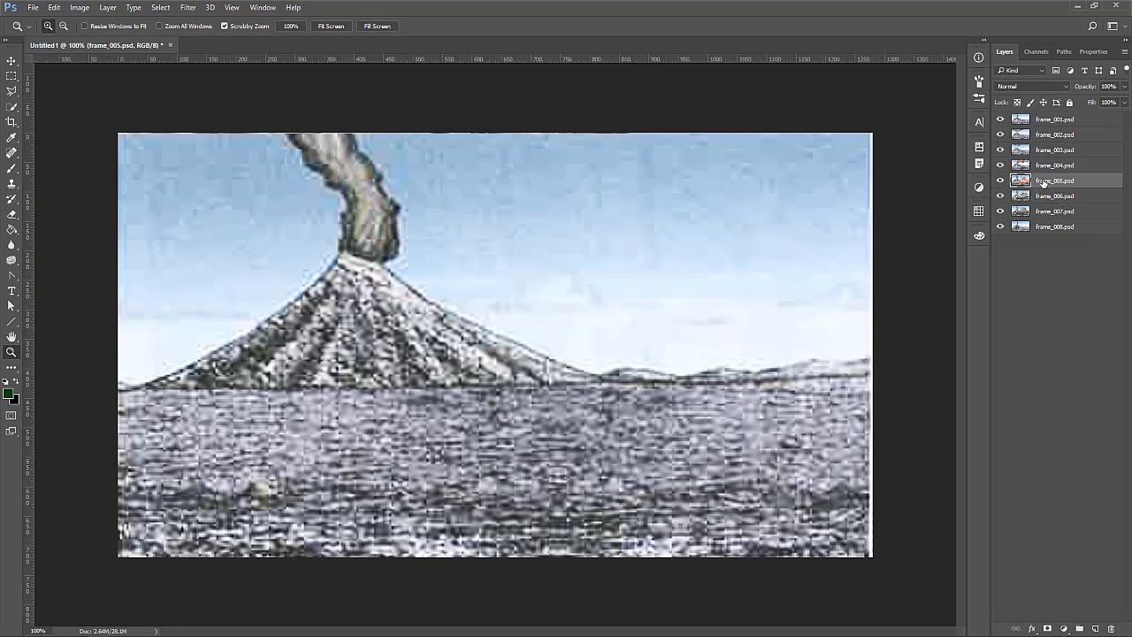
Try to find an image adjustment that applies to all eight selected frame layers at once
{"action": "left_click", "coordinate": [1050, 123]}
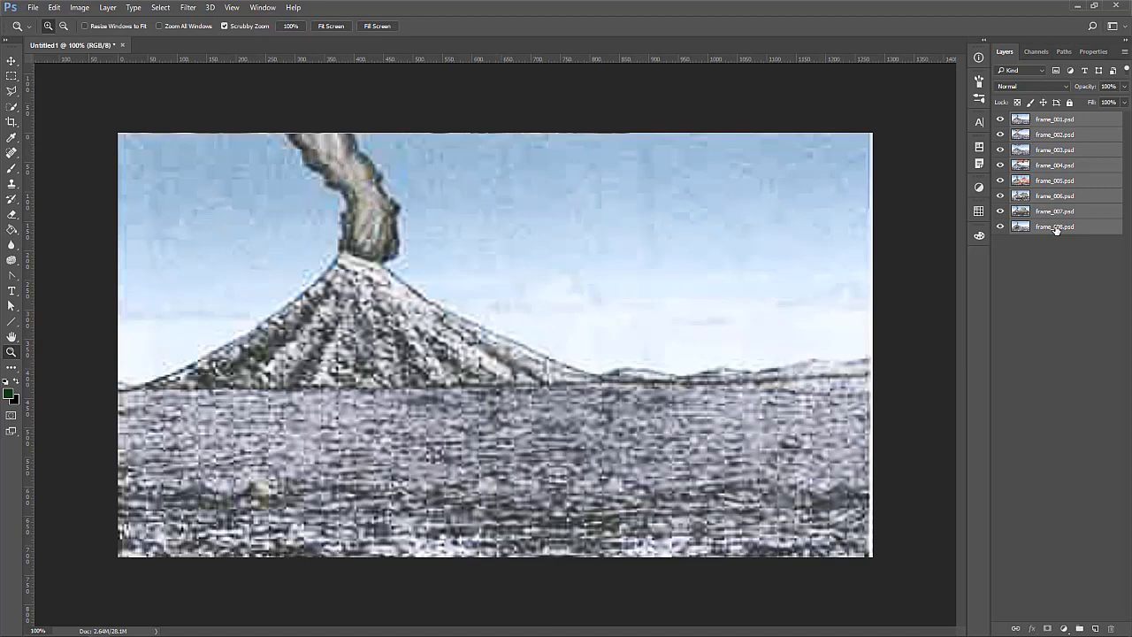
{"action": "left_click", "coordinate": [53, 8]}
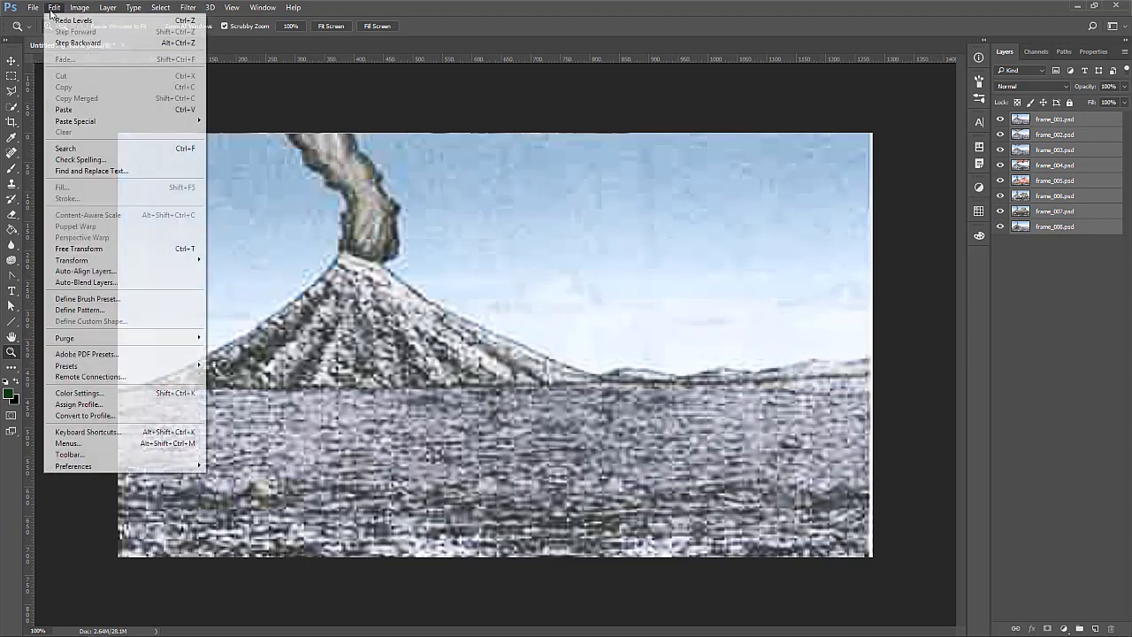
{"action": "mouse_move", "coordinate": [79, 8]}
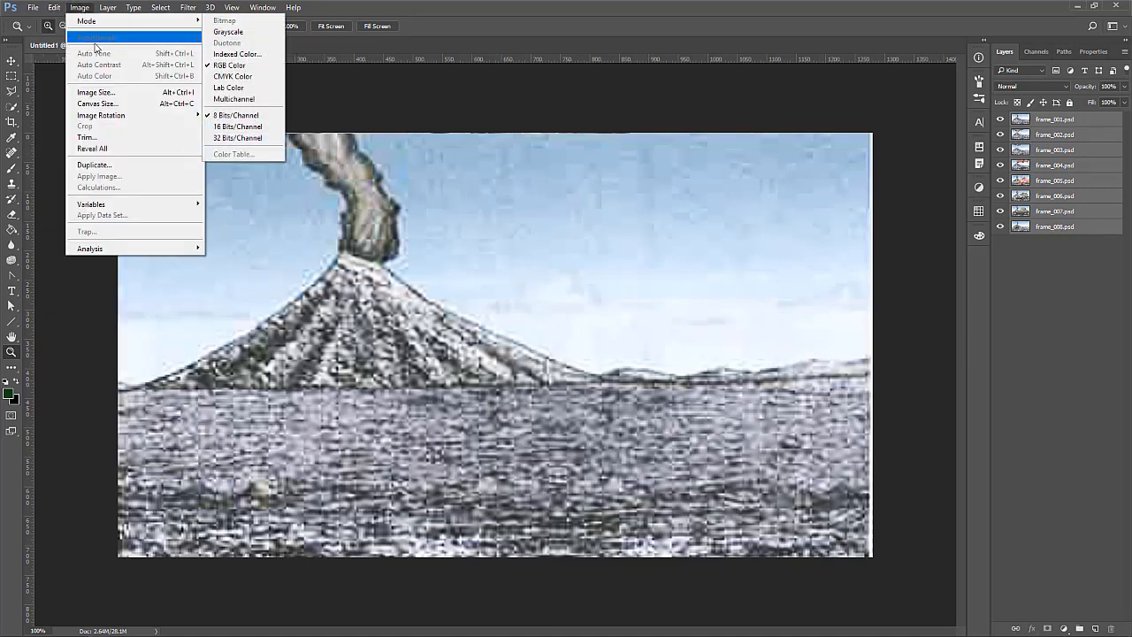
{"action": "left_click", "coordinate": [86, 8]}
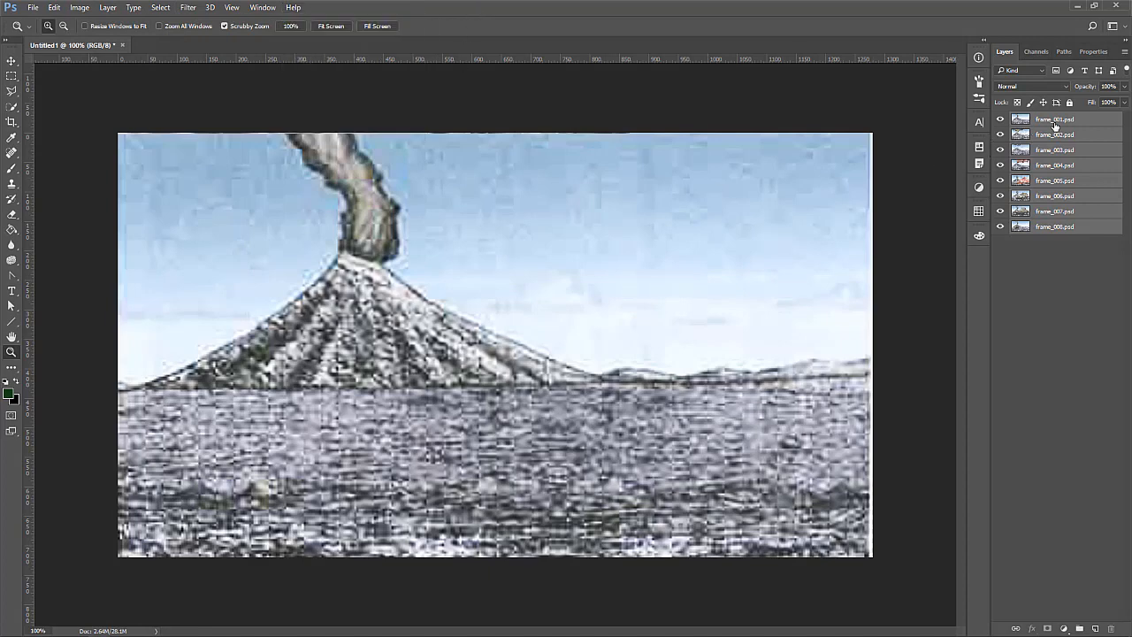
Add a Levels adjustment layer above frame_001.psd with a black input level of 42 and a midtone value of 1.03
{"action": "left_click", "coordinate": [1054, 126]}
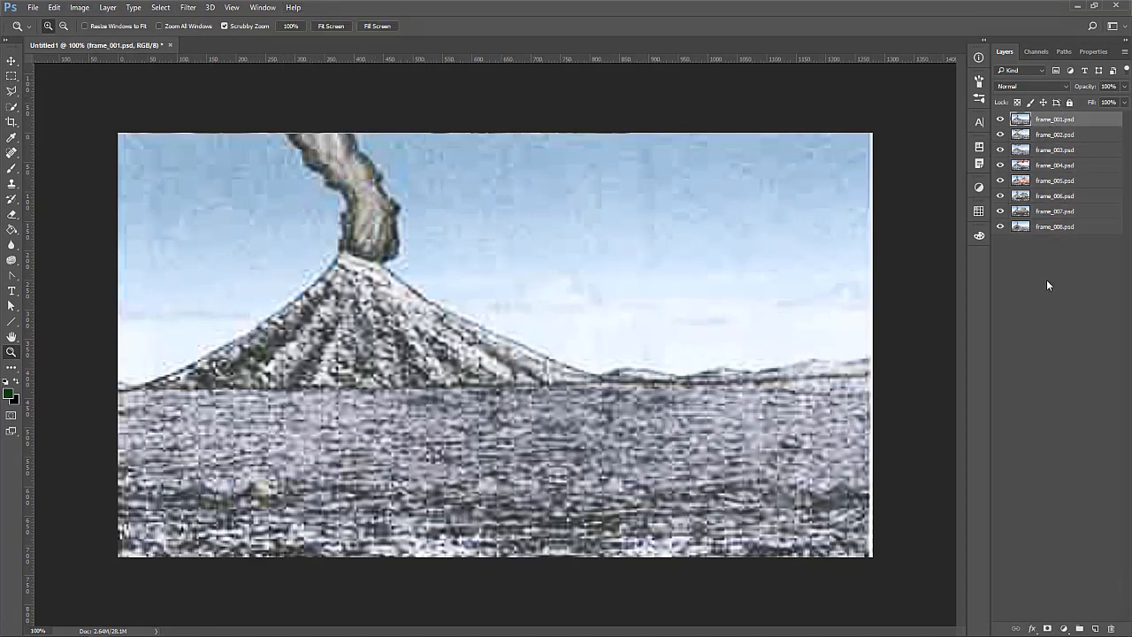
{"action": "left_click", "coordinate": [1064, 627]}
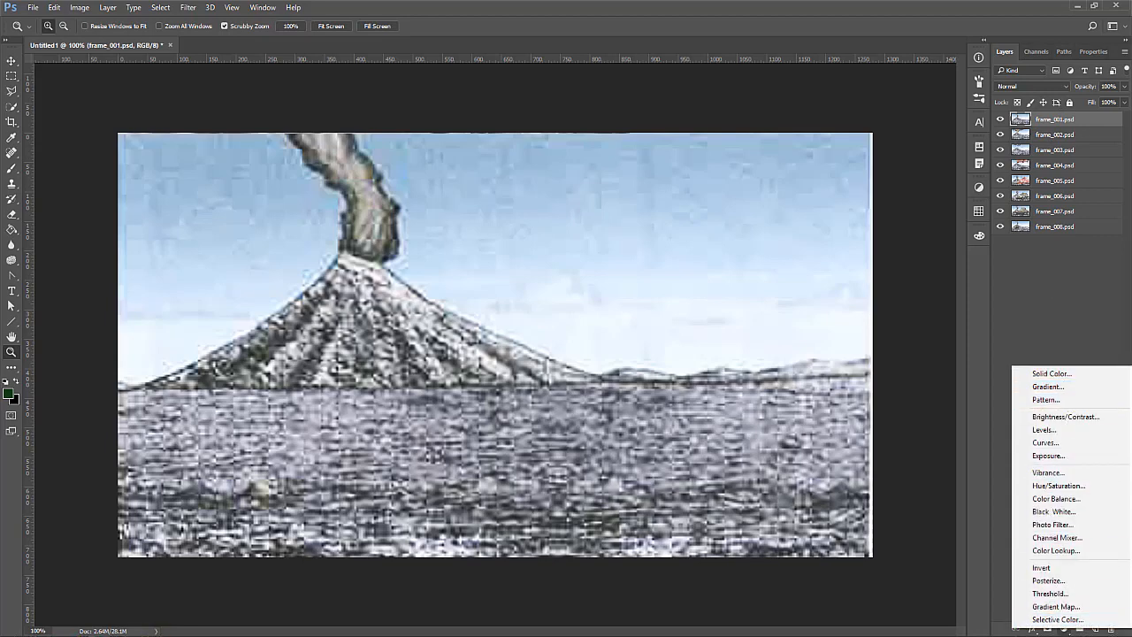
{"action": "left_click", "coordinate": [1004, 577]}
{"action": "left_click", "coordinate": [1065, 627]}
{"action": "left_click", "coordinate": [1060, 431]}
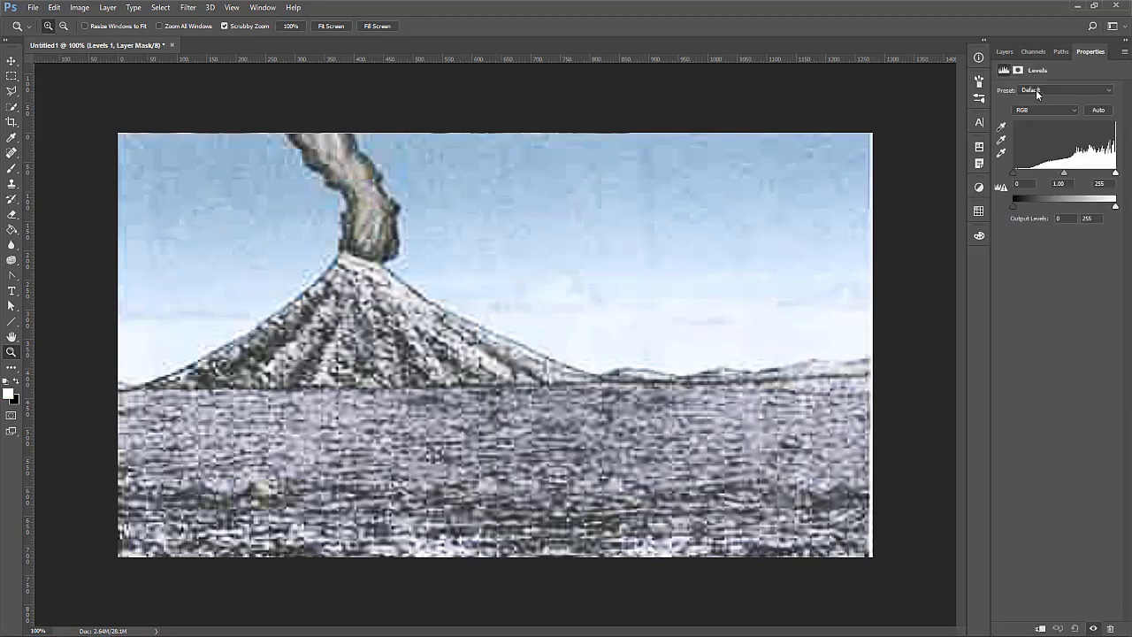
{"action": "left_click_drag", "start_coordinate": [987, 168], "coordinate": [809, 178]}
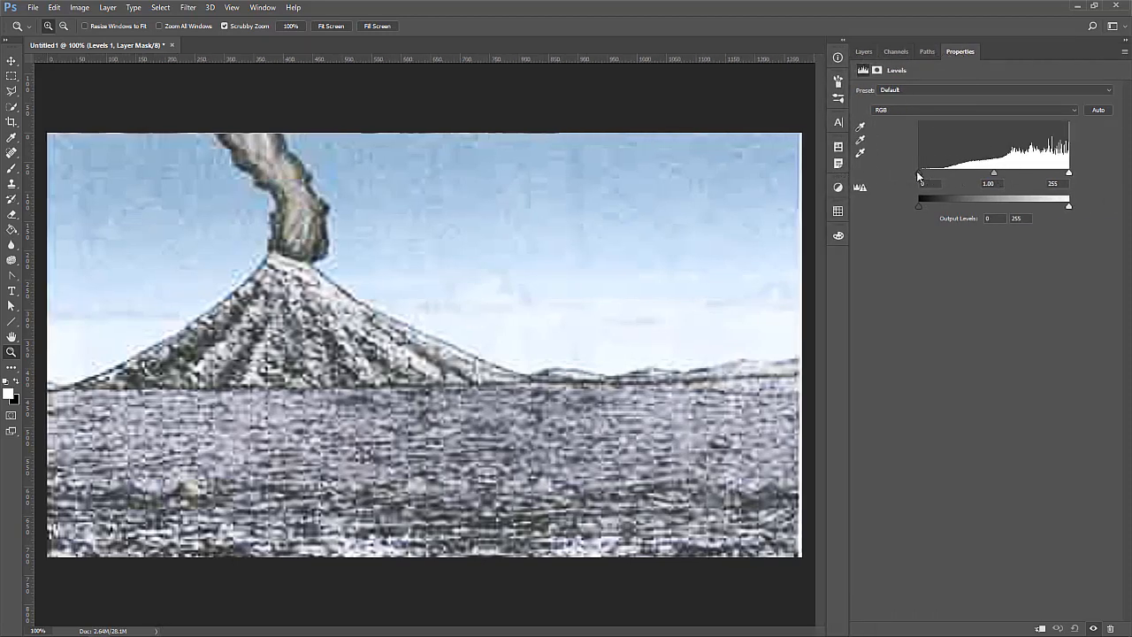
{"action": "left_click_drag", "start_coordinate": [917, 171], "coordinate": [943, 173]}
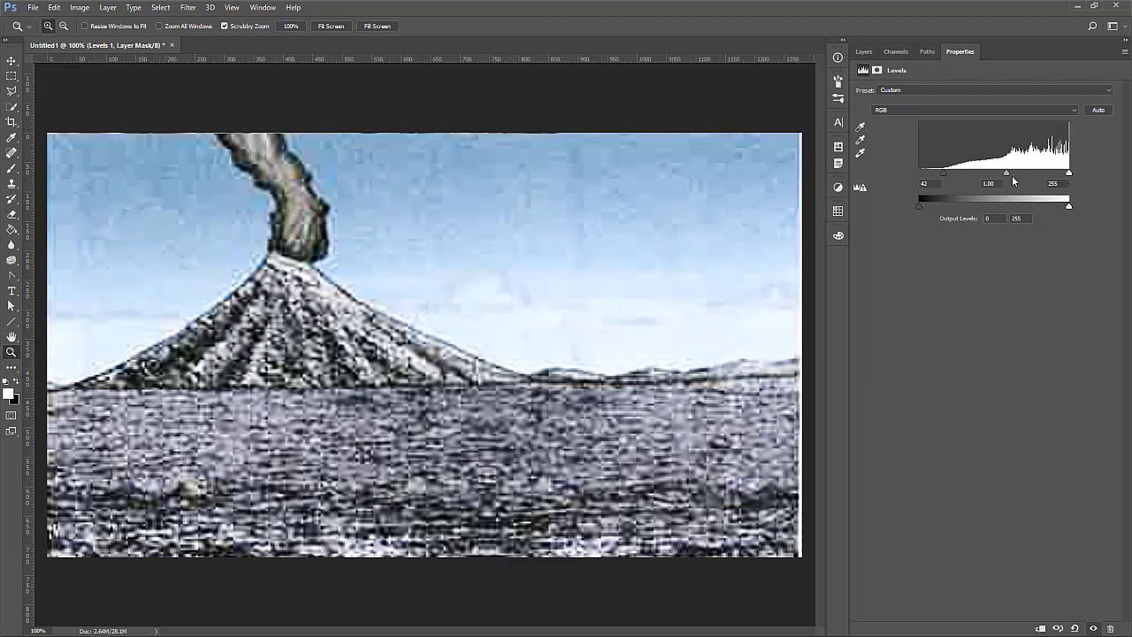
{"action": "mouse_move", "coordinate": [1005, 173]}
{"action": "left_mouse_down"}
{"action": "mouse_move", "coordinate": [976, 169]}
{"action": "mouse_move", "coordinate": [1043, 171]}
{"action": "mouse_move", "coordinate": [1005, 173]}
{"action": "left_mouse_up"}
Detach the Levels properties into a small floating window, bring up the layer list, and close the floating window
{"action": "left_click_drag", "start_coordinate": [957, 51], "coordinate": [426, 91]}
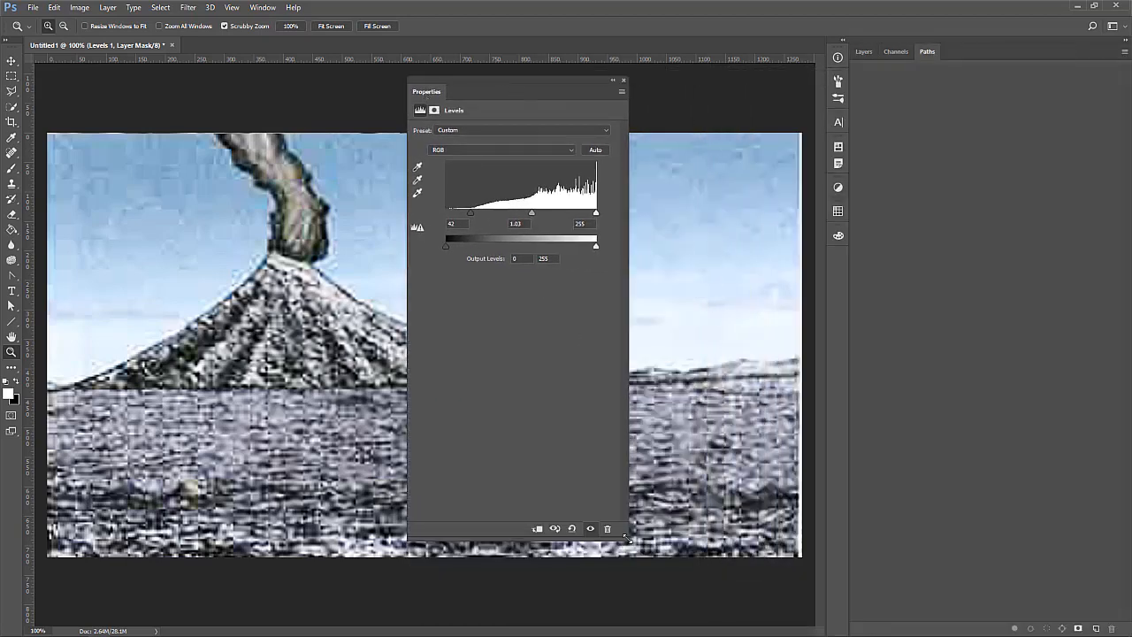
{"action": "left_click_drag", "start_coordinate": [624, 537], "coordinate": [620, 233]}
{"action": "left_click", "coordinate": [854, 55]}
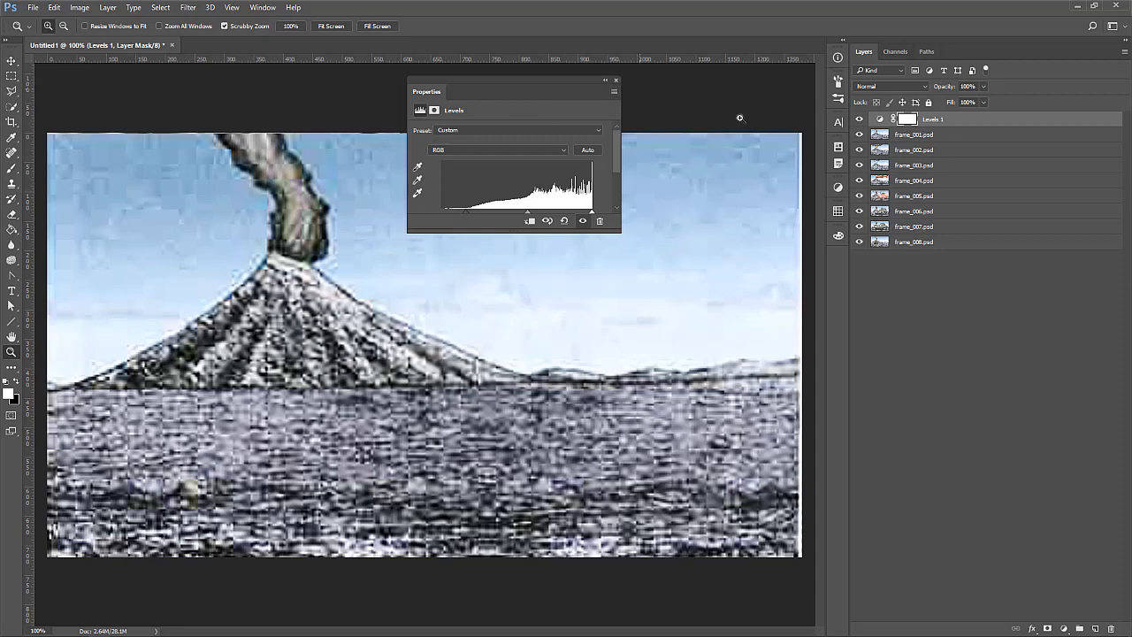
{"action": "left_click", "coordinate": [859, 118]}
{"action": "left_click", "coordinate": [615, 79]}
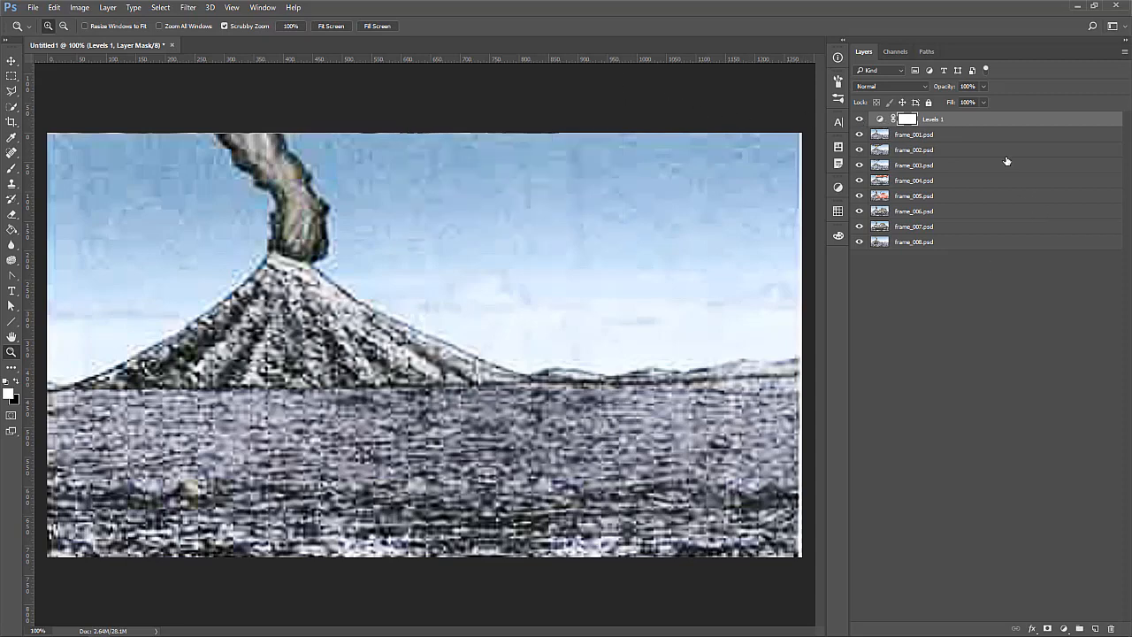
Review the Levels effect across the frames by switching the adjustment off and on and hiding frame_001.psd to frame_004.psd in turn
{"action": "left_click", "coordinate": [859, 119]}
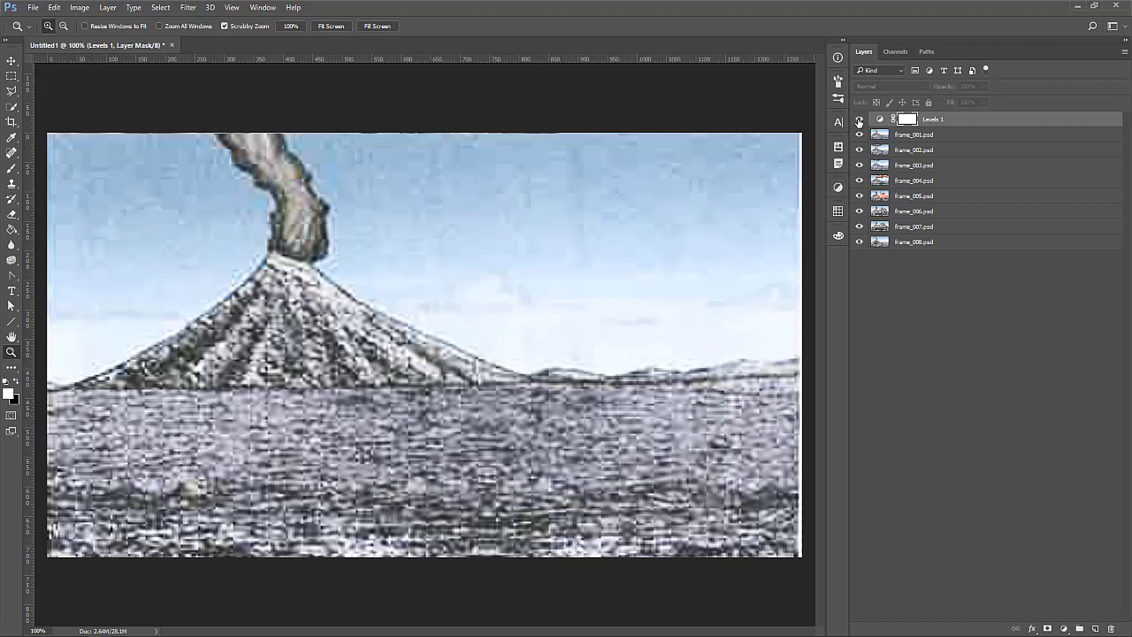
{"action": "left_click", "coordinate": [858, 120]}
{"action": "left_click", "coordinate": [858, 134]}
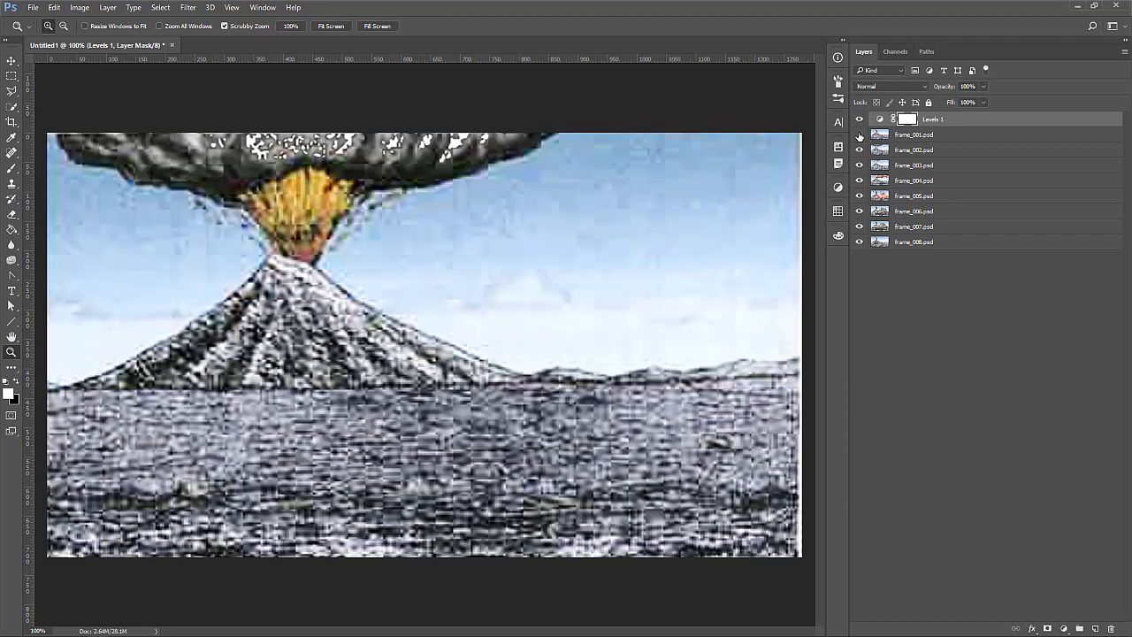
{"action": "left_click", "coordinate": [859, 149]}
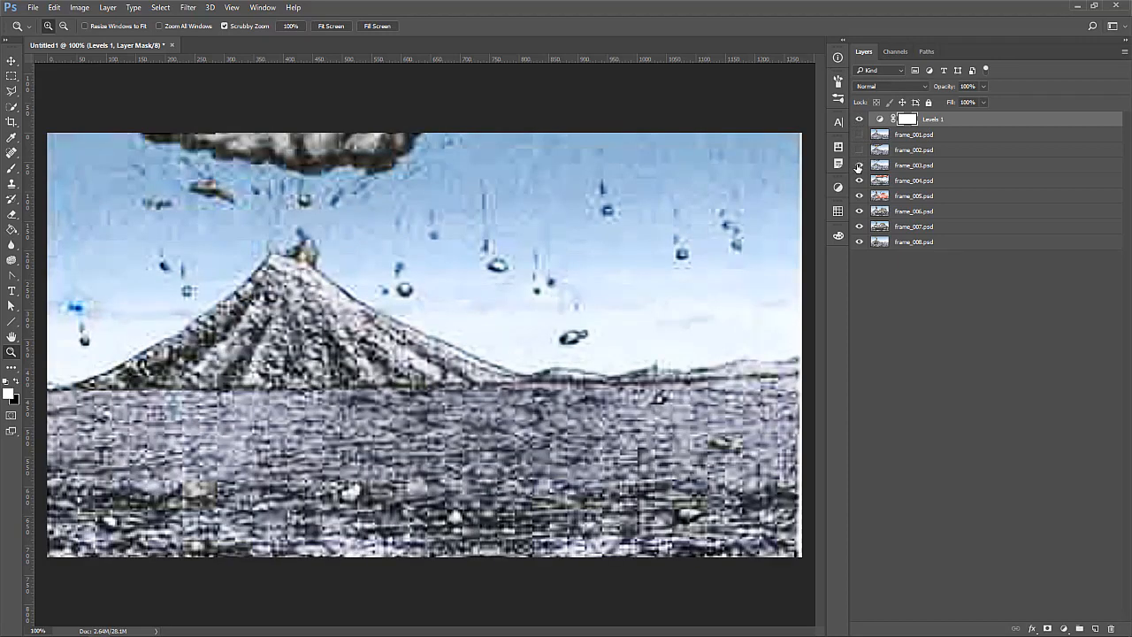
{"action": "left_click", "coordinate": [858, 164]}
{"action": "left_click", "coordinate": [857, 180]}
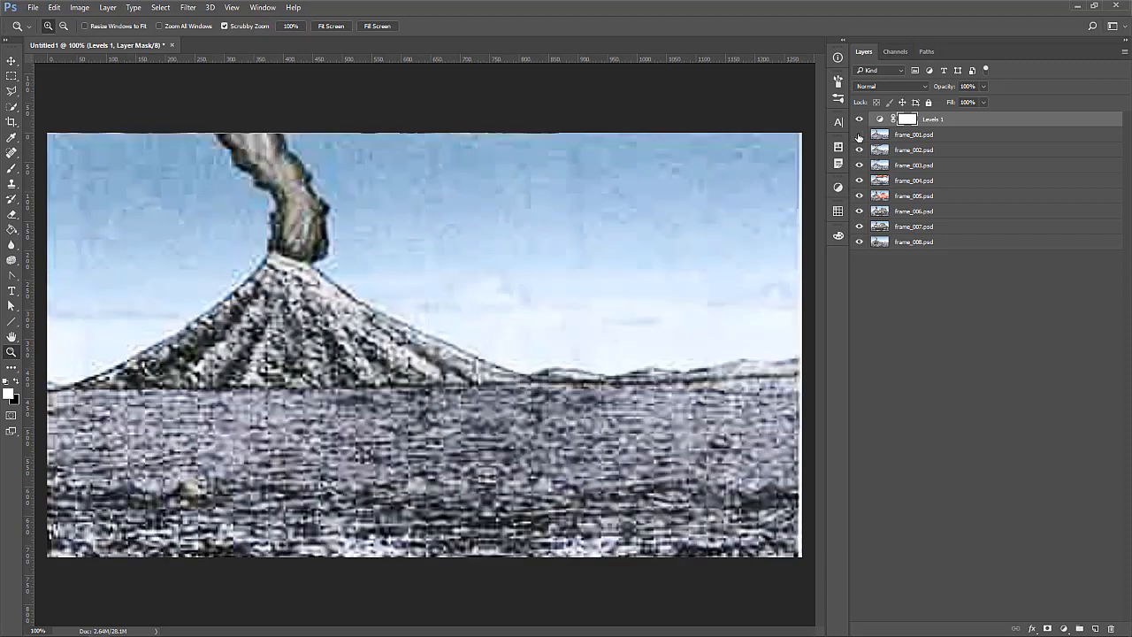
{"action": "left_click", "coordinate": [859, 134]}
{"action": "left_click", "coordinate": [859, 149]}
{"action": "left_click", "coordinate": [859, 165]}
{"action": "left_click", "coordinate": [858, 180]}
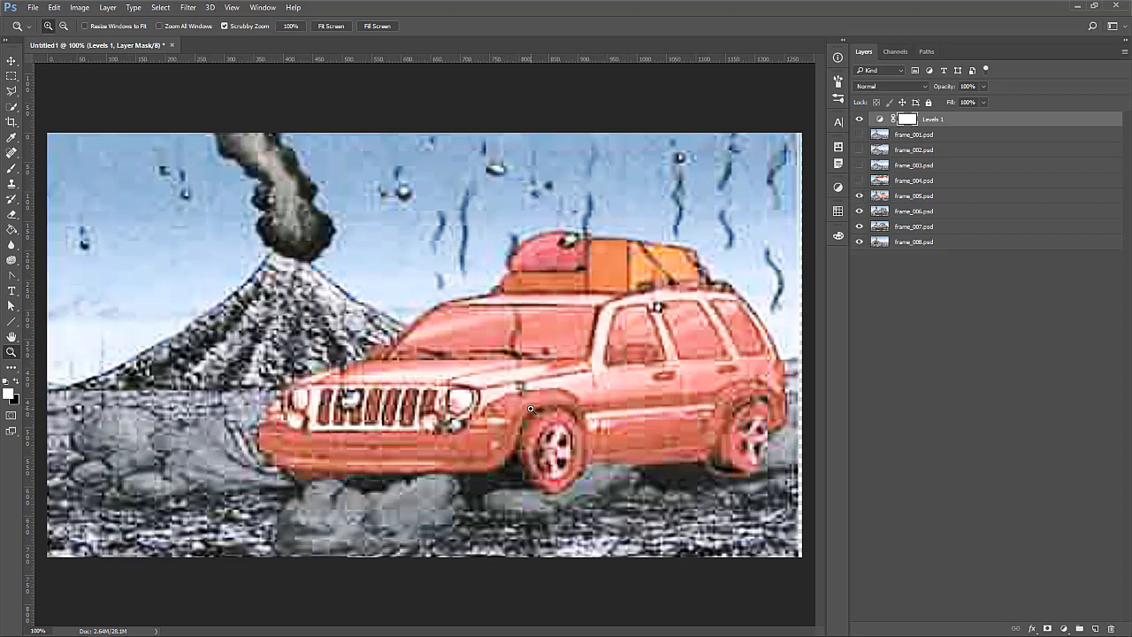
Compare frame_005.psd with and without the Levels adjustment by repeatedly switching the adjustment layer's visibility
{"action": "left_click", "coordinate": [860, 120]}
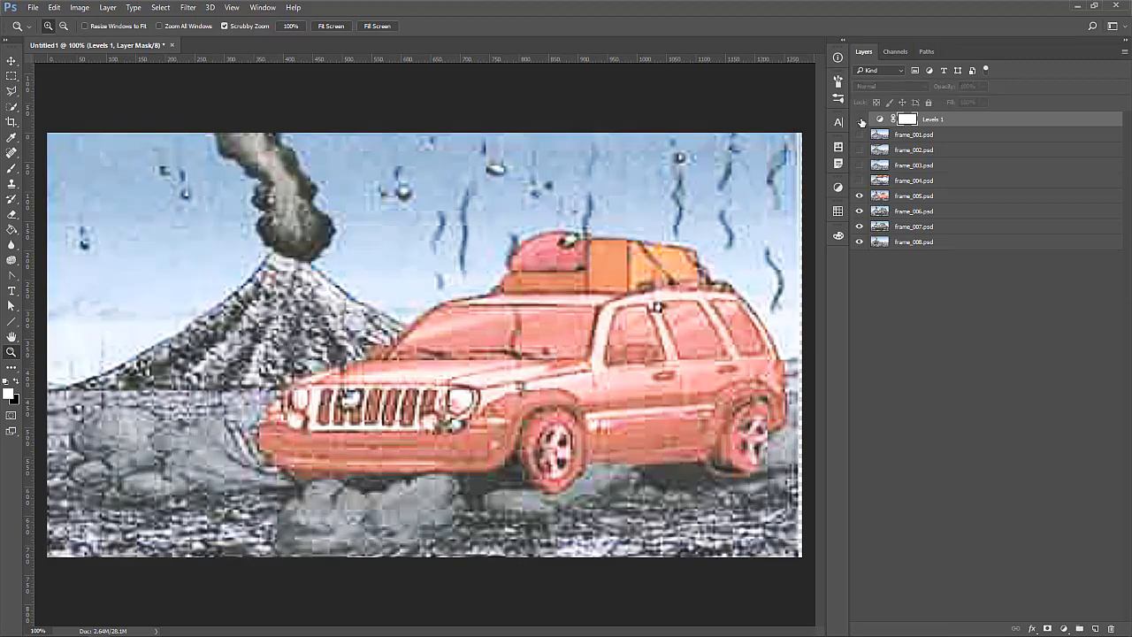
{"action": "left_click", "coordinate": [859, 120]}
{"action": "left_click", "coordinate": [859, 119]}
{"action": "left_click", "coordinate": [859, 120]}
{"action": "left_click", "coordinate": [859, 119]}
{"action": "left_click", "coordinate": [860, 119]}
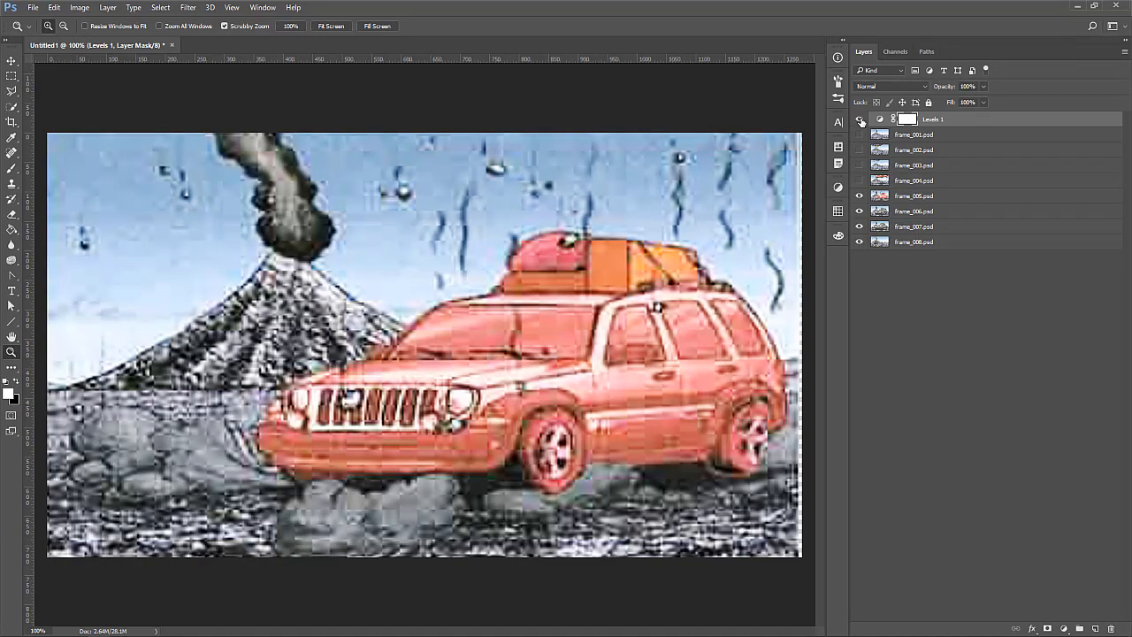
{"action": "left_click", "coordinate": [860, 120]}
{"action": "left_click", "coordinate": [859, 119]}
{"action": "left_click", "coordinate": [860, 119]}
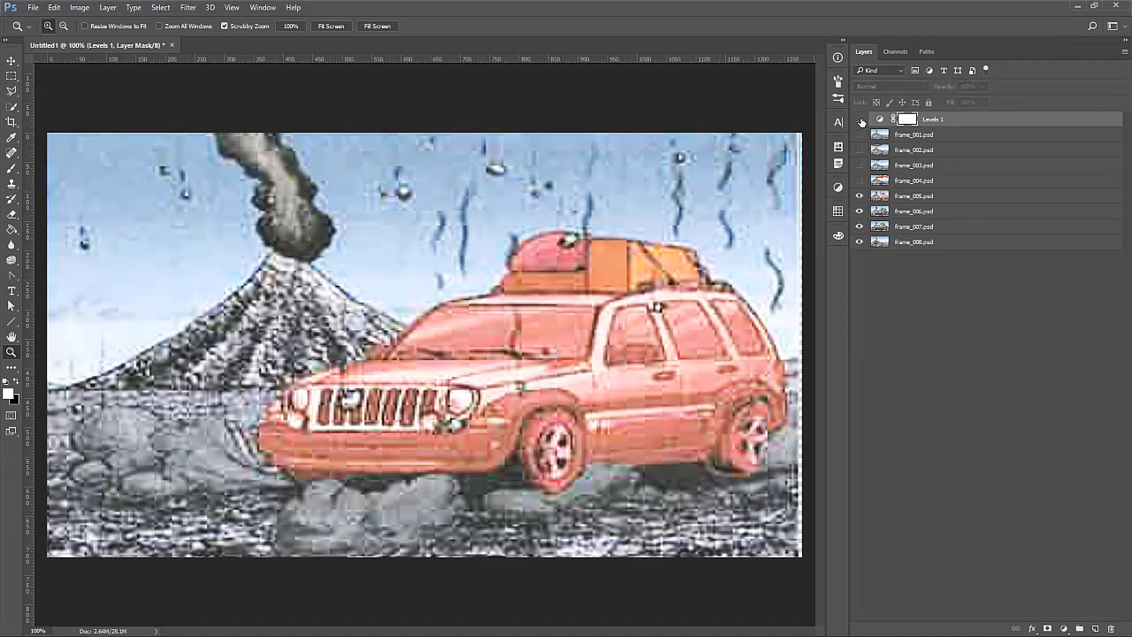
{"action": "left_click", "coordinate": [859, 120]}
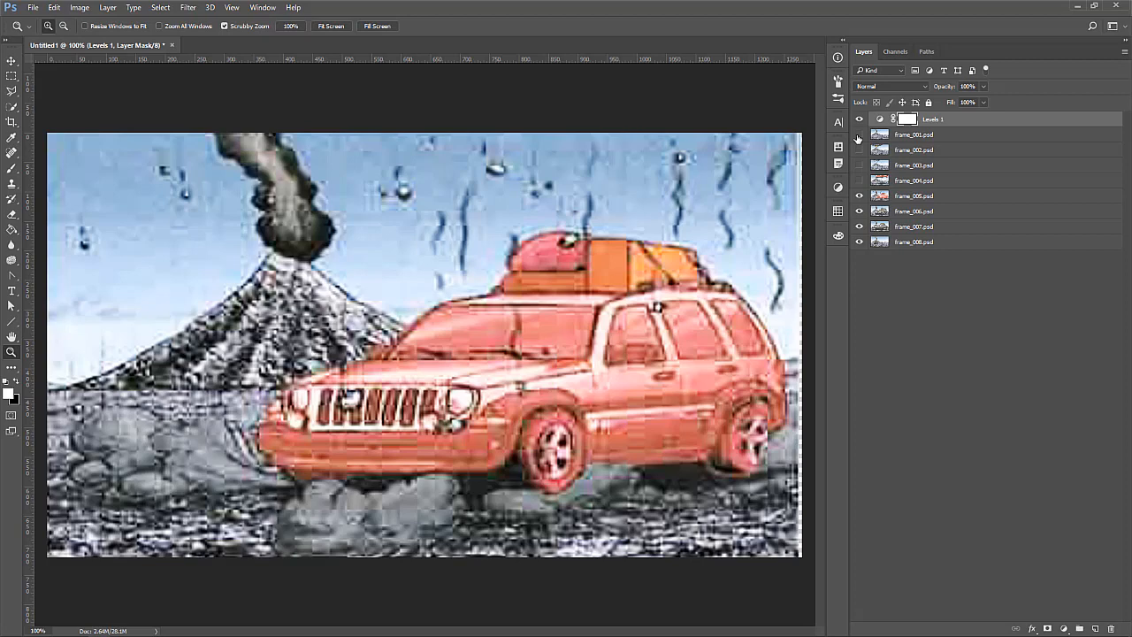
Show frame_001.psd to frame_004.psd again, and delete the Levels 1 adjustment layer
{"action": "left_click", "coordinate": [1064, 627]}
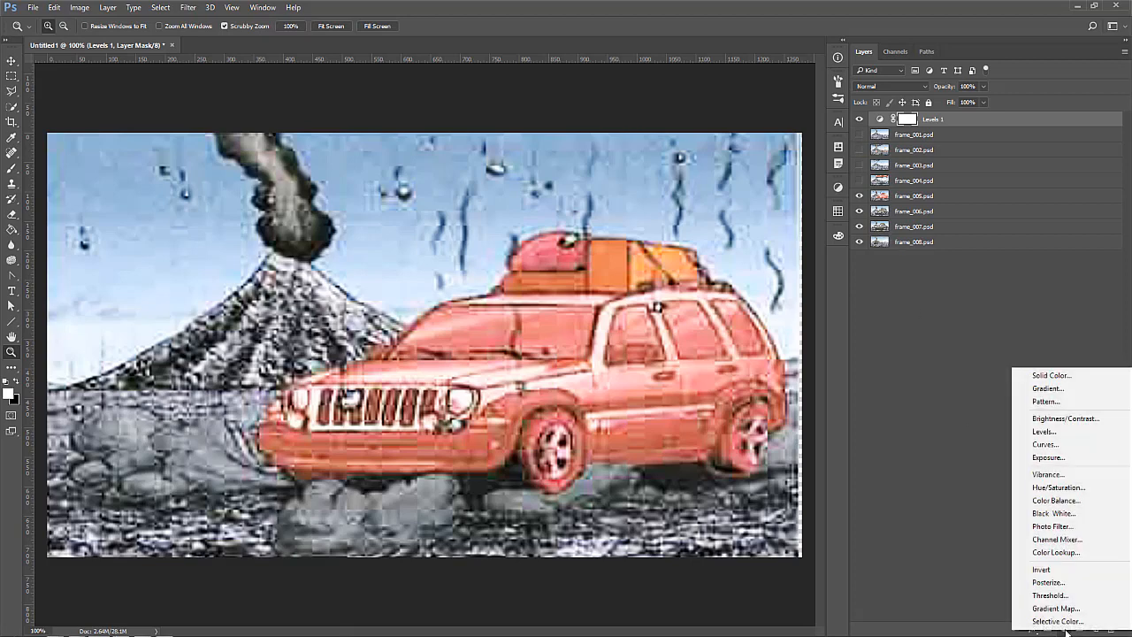
{"action": "left_click", "coordinate": [953, 399]}
{"action": "left_click_drag", "start_coordinate": [858, 136], "coordinate": [857, 182]}
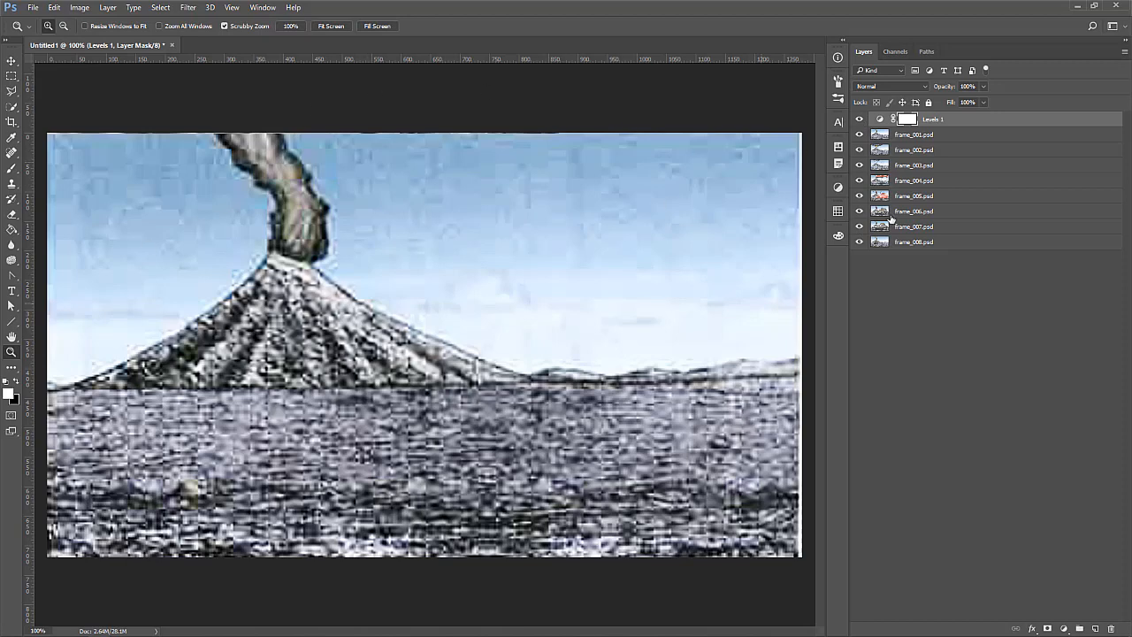
{"action": "left_click", "coordinate": [858, 119]}
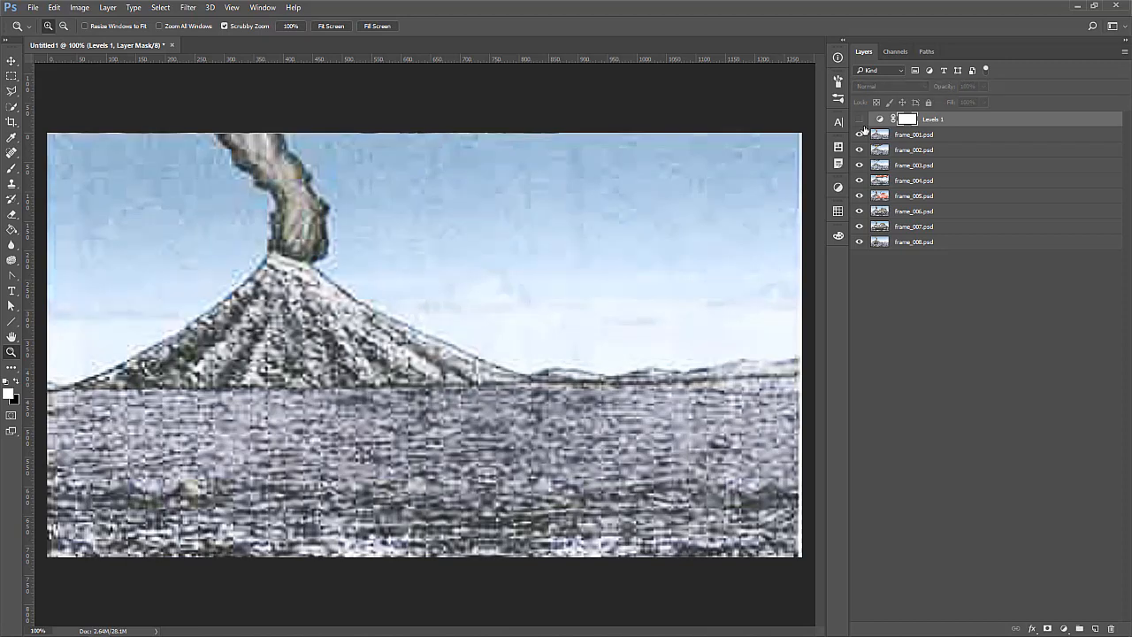
{"action": "left_click_drag", "start_coordinate": [980, 126], "coordinate": [1109, 627]}
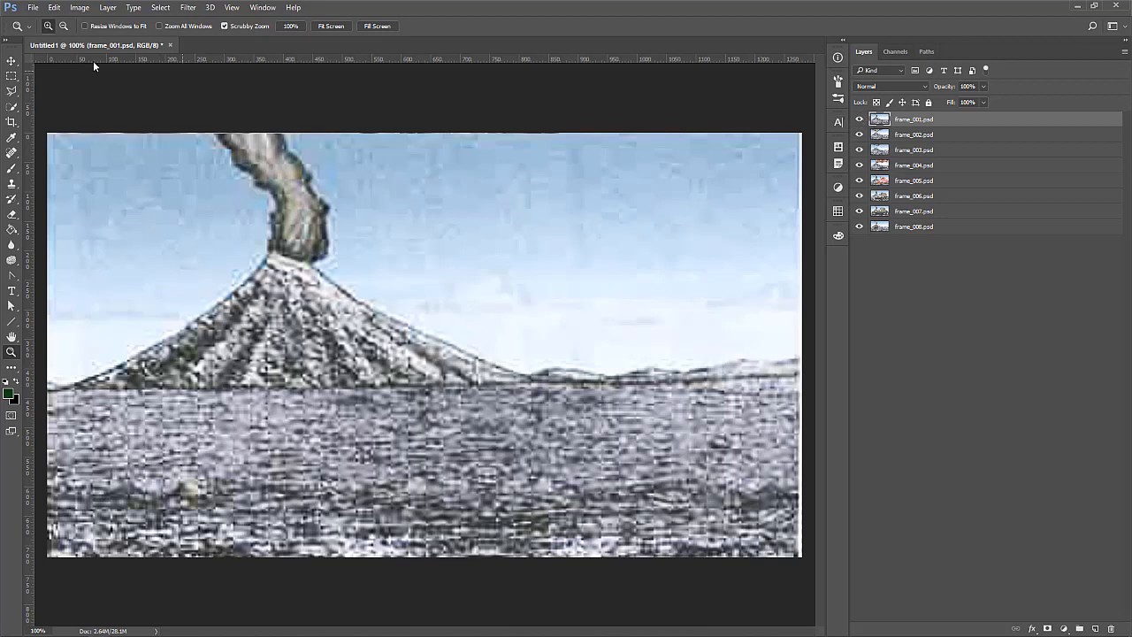
{"action": "left_click", "coordinate": [33, 7]}
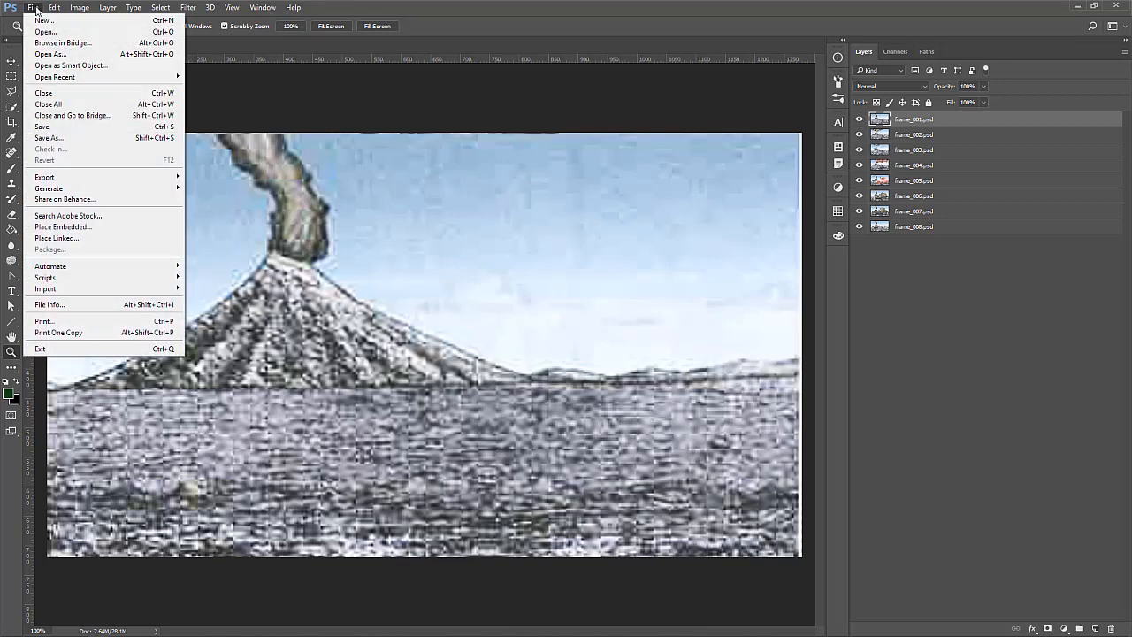
{"action": "left_click", "coordinate": [49, 138]}
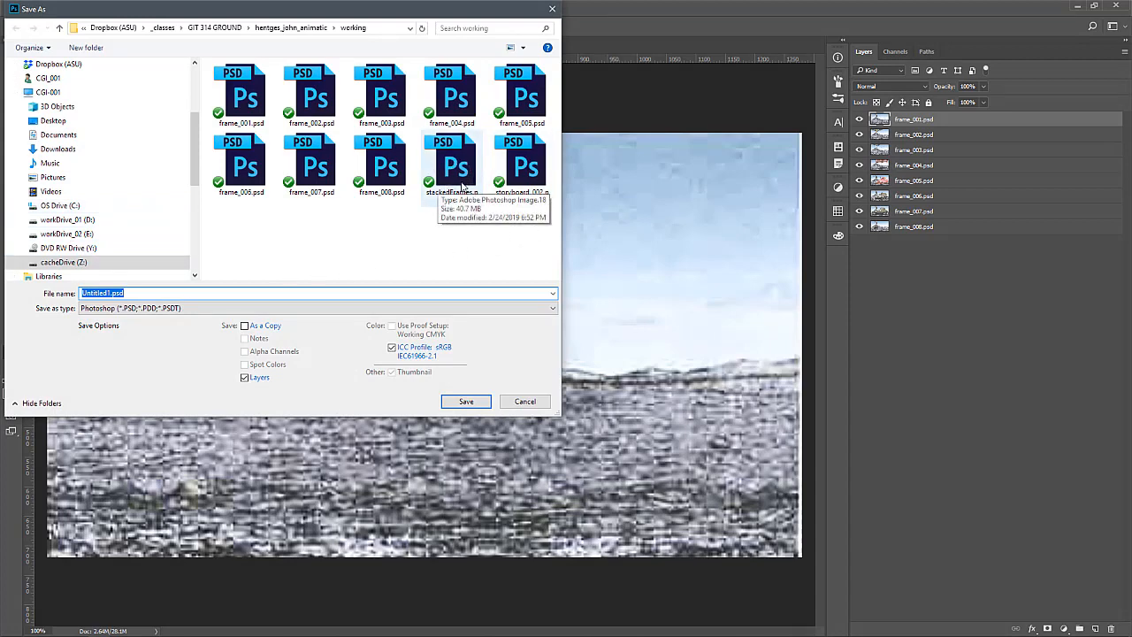
{"action": "left_click", "coordinate": [465, 251]}
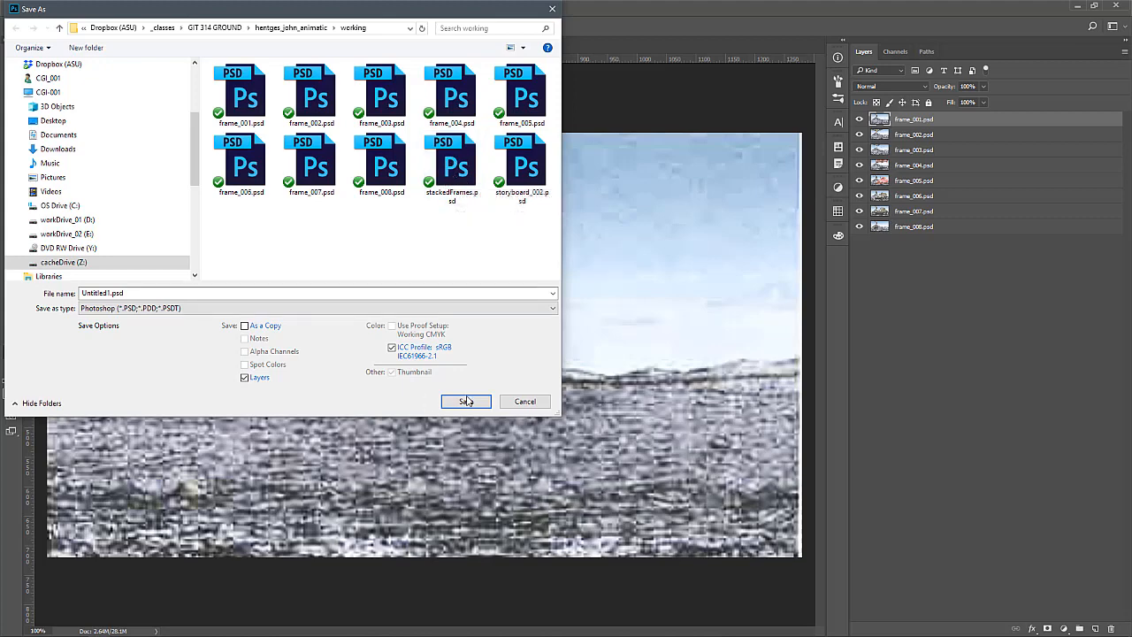
{"action": "left_click", "coordinate": [526, 401]}
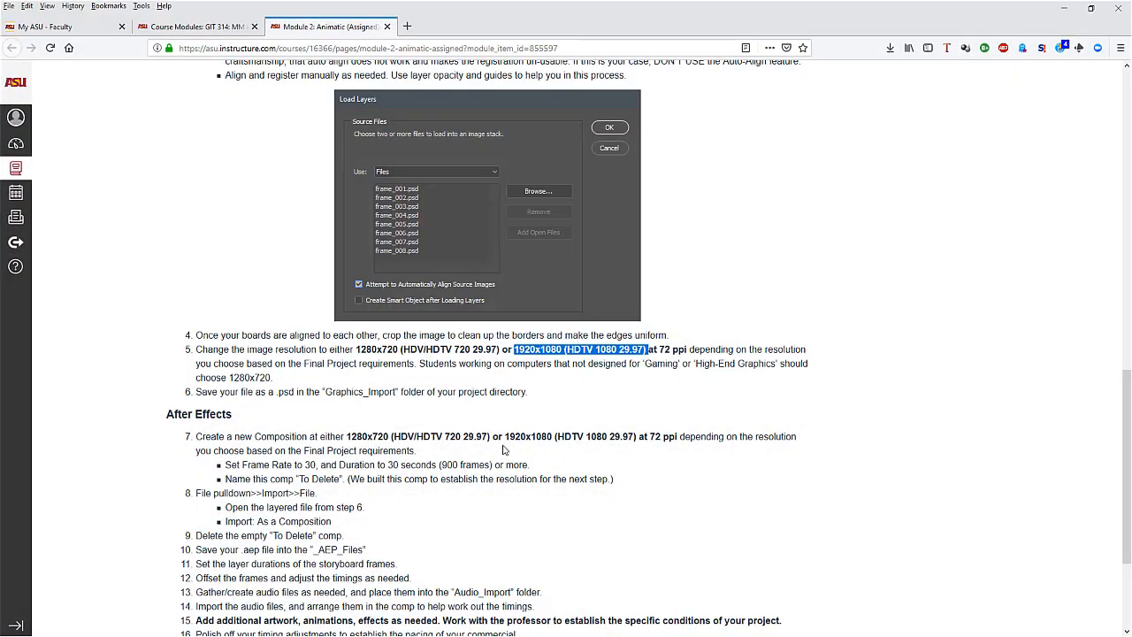
Switch to the Module 2: Animatic assignment page in the browser and review the Photoshop instructions through the image resolution requirement in step 5
{"action": "scroll", "coordinate": [504, 451], "scroll_direction": "up", "scroll_amount": 10}
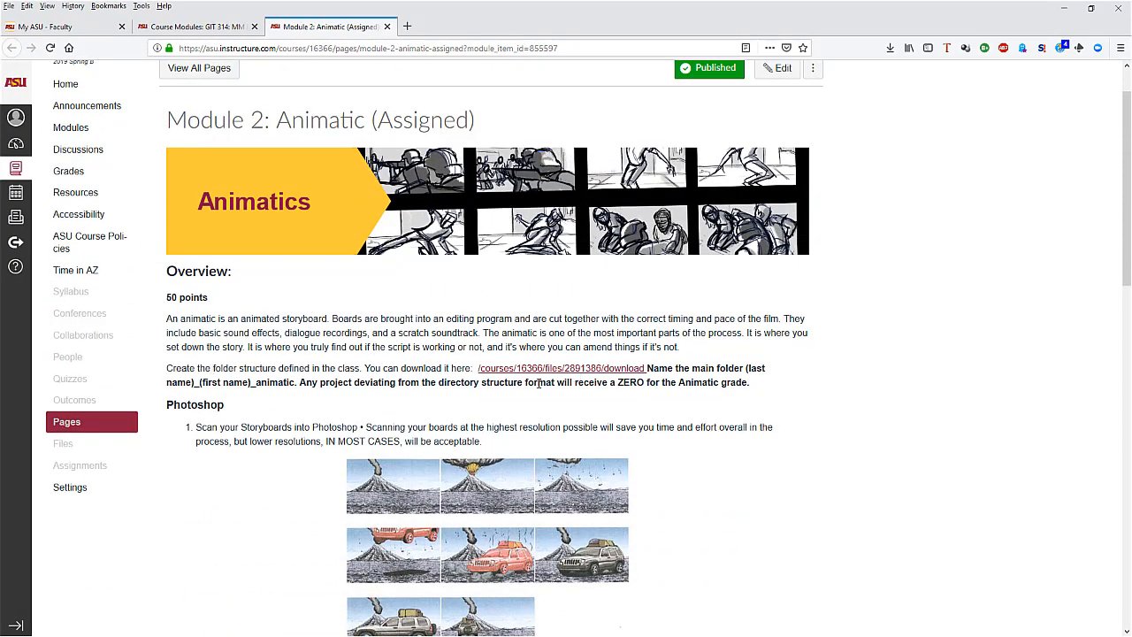
{"action": "scroll", "coordinate": [539, 382], "scroll_direction": "down", "scroll_amount": 4}
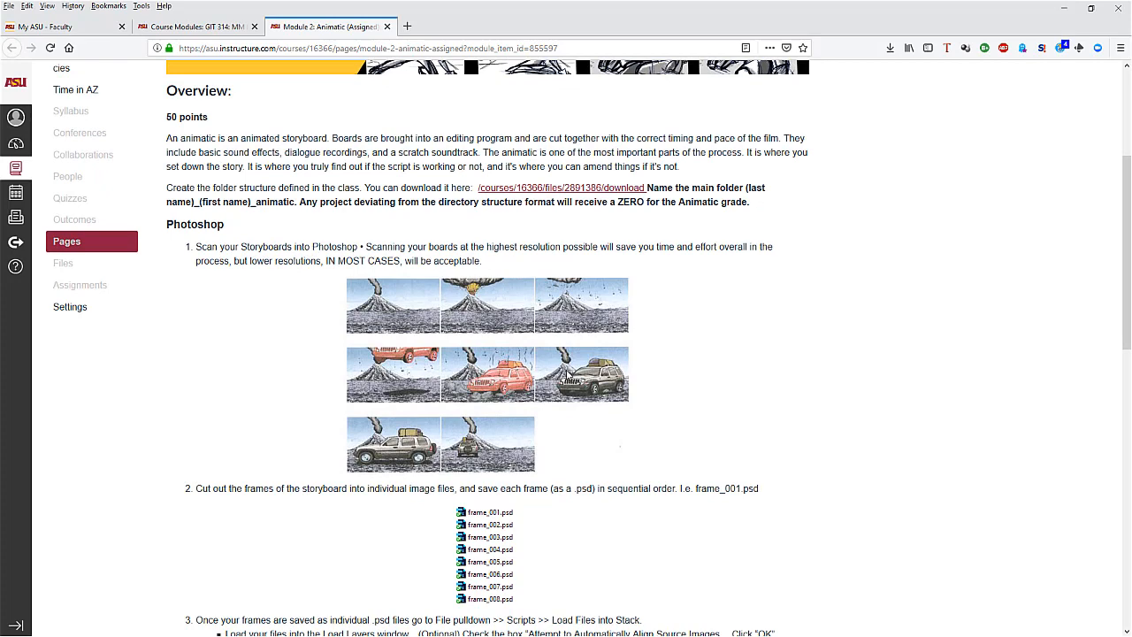
{"action": "scroll", "coordinate": [565, 372], "scroll_direction": "down", "scroll_amount": 5}
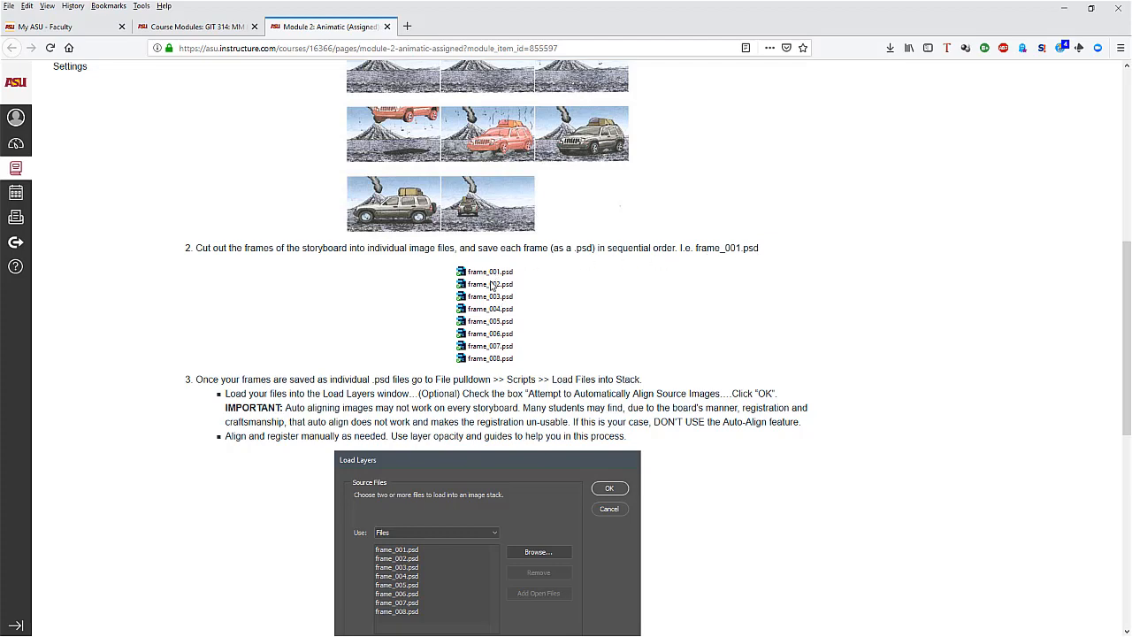
{"action": "scroll", "coordinate": [492, 361], "scroll_direction": "down", "scroll_amount": 2}
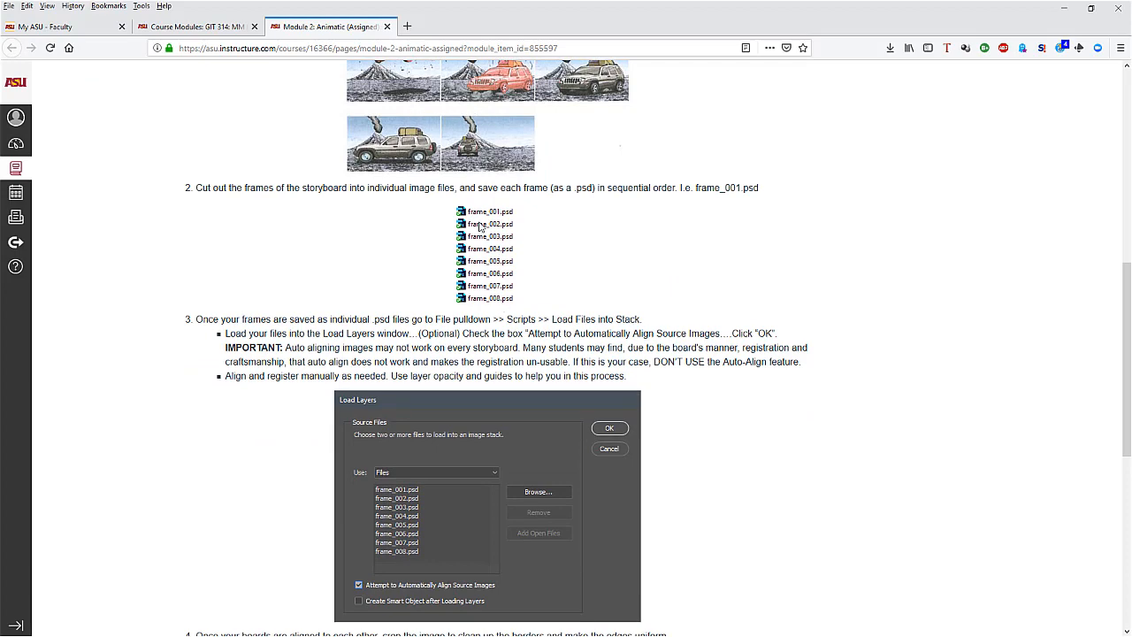
{"action": "scroll", "coordinate": [659, 333], "scroll_direction": "down", "scroll_amount": 4}
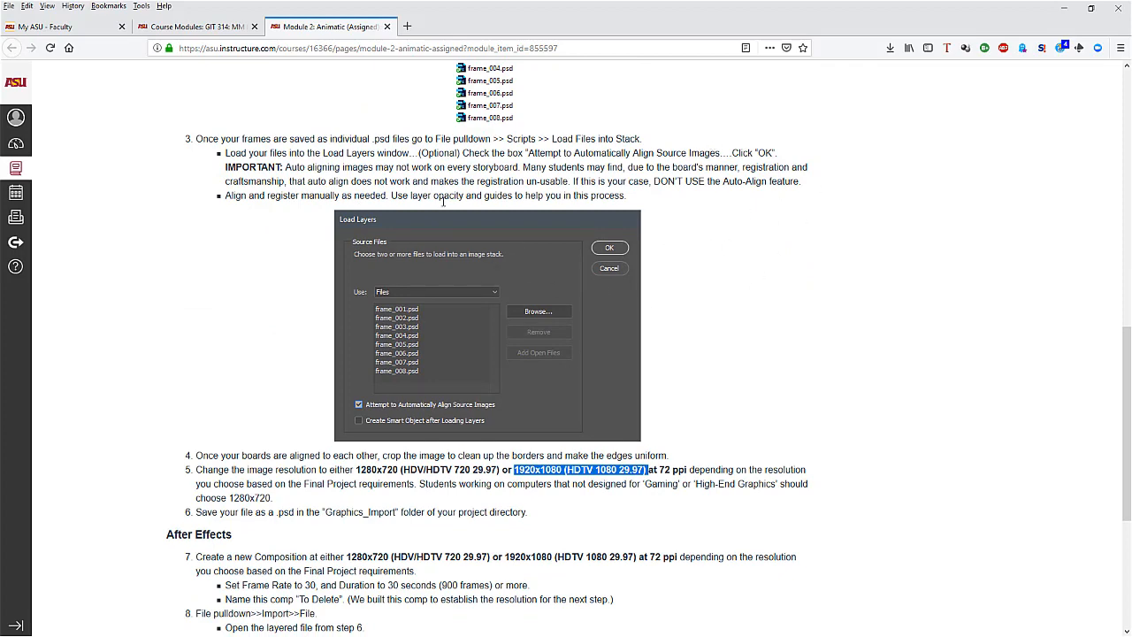
{"action": "scroll", "coordinate": [371, 353], "scroll_direction": "down", "scroll_amount": 2}
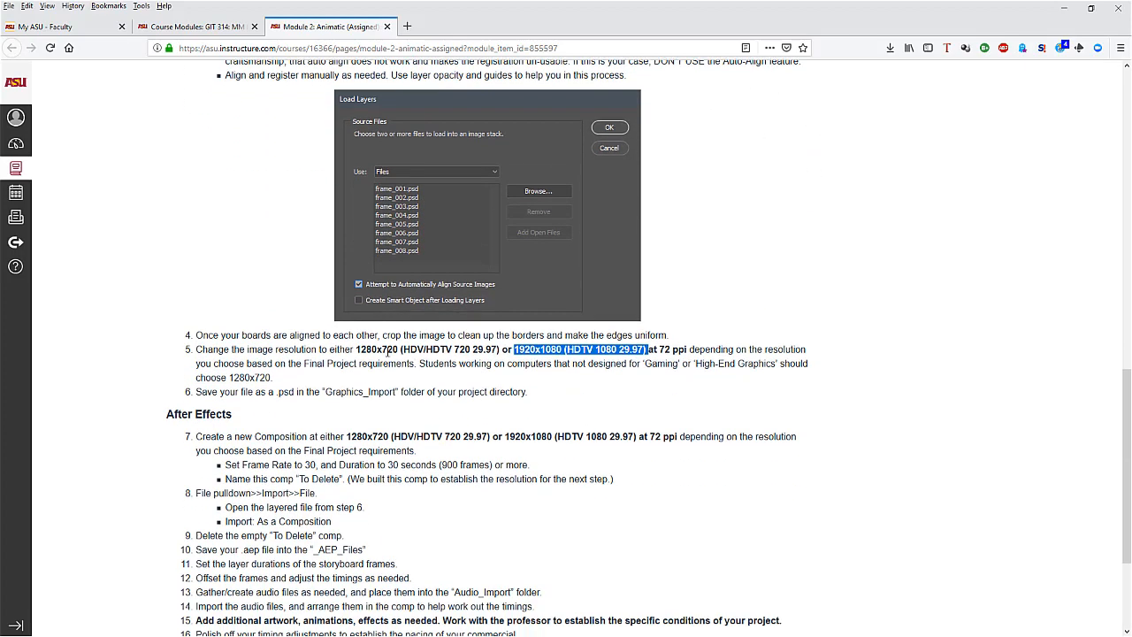
{"action": "left_click", "coordinate": [350, 350]}
{"action": "left_click_drag", "start_coordinate": [322, 350], "coordinate": [775, 350]}
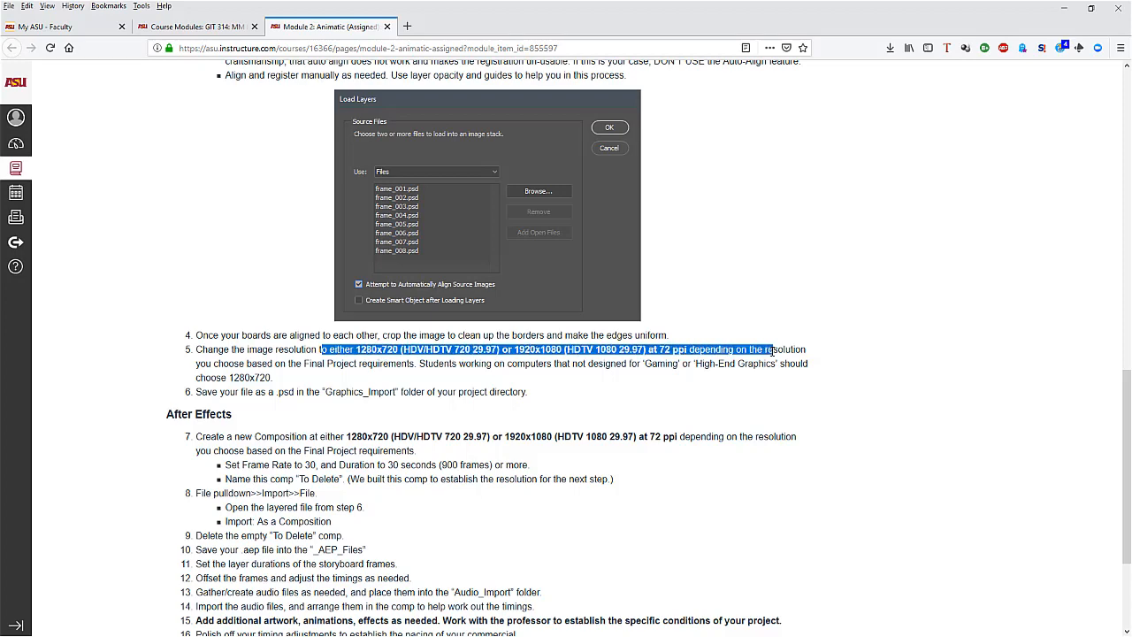
Examine step 6 on saving the .psd in the Graphics_Import folder, and look back over the earlier Photoshop instructions
{"action": "scroll", "coordinate": [757, 376], "scroll_direction": "down", "scroll_amount": 1}
{"action": "scroll", "coordinate": [757, 375], "scroll_direction": "down", "scroll_amount": 1}
{"action": "left_click_drag", "start_coordinate": [224, 331], "coordinate": [542, 338]}
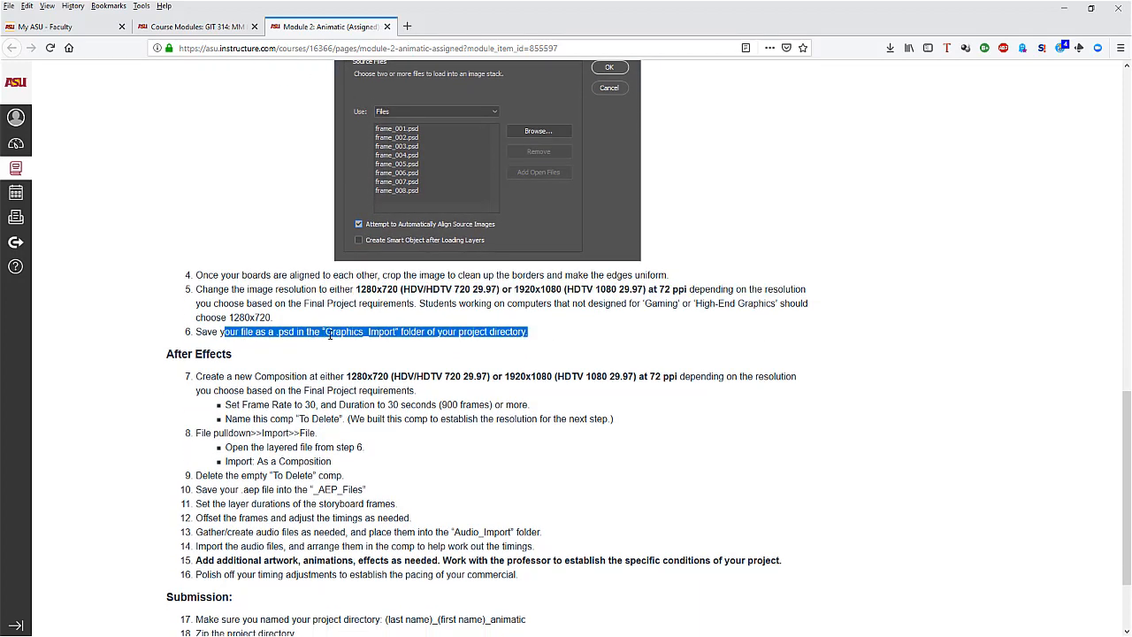
{"action": "left_click", "coordinate": [492, 334]}
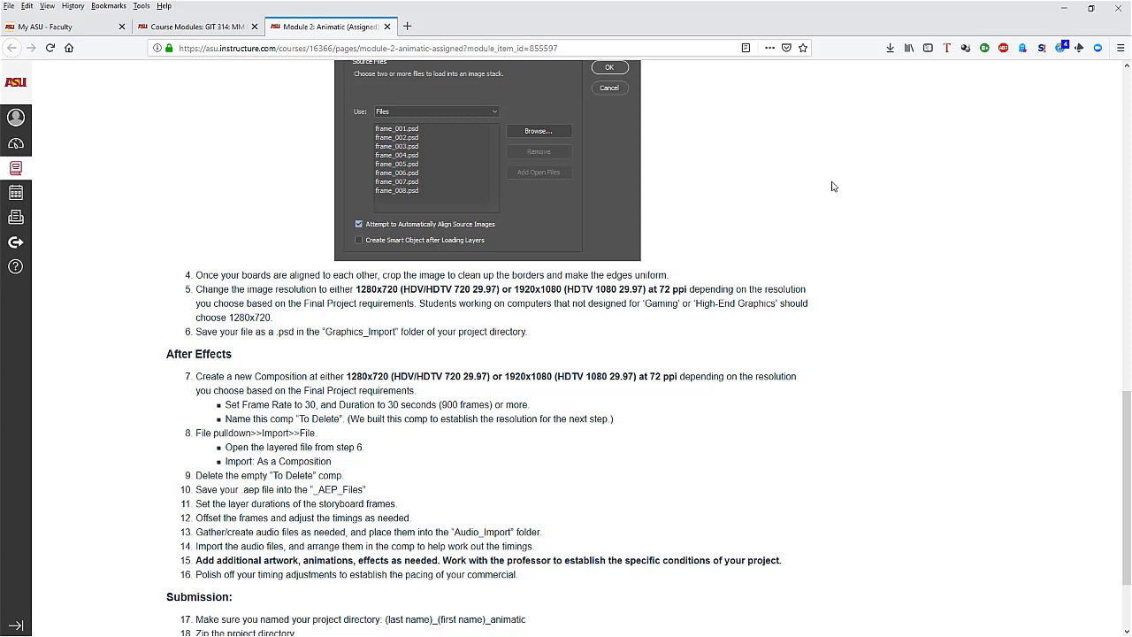
{"action": "scroll", "coordinate": [779, 323], "scroll_direction": "up", "scroll_amount": 4}
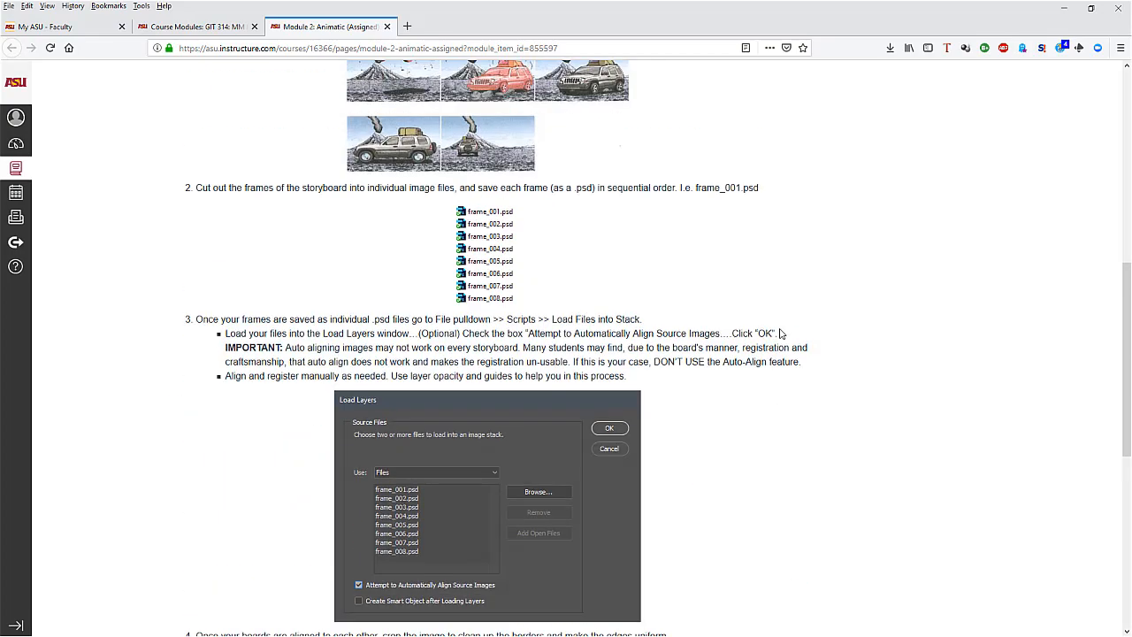
{"action": "scroll", "coordinate": [393, 306], "scroll_direction": "up", "scroll_amount": 3}
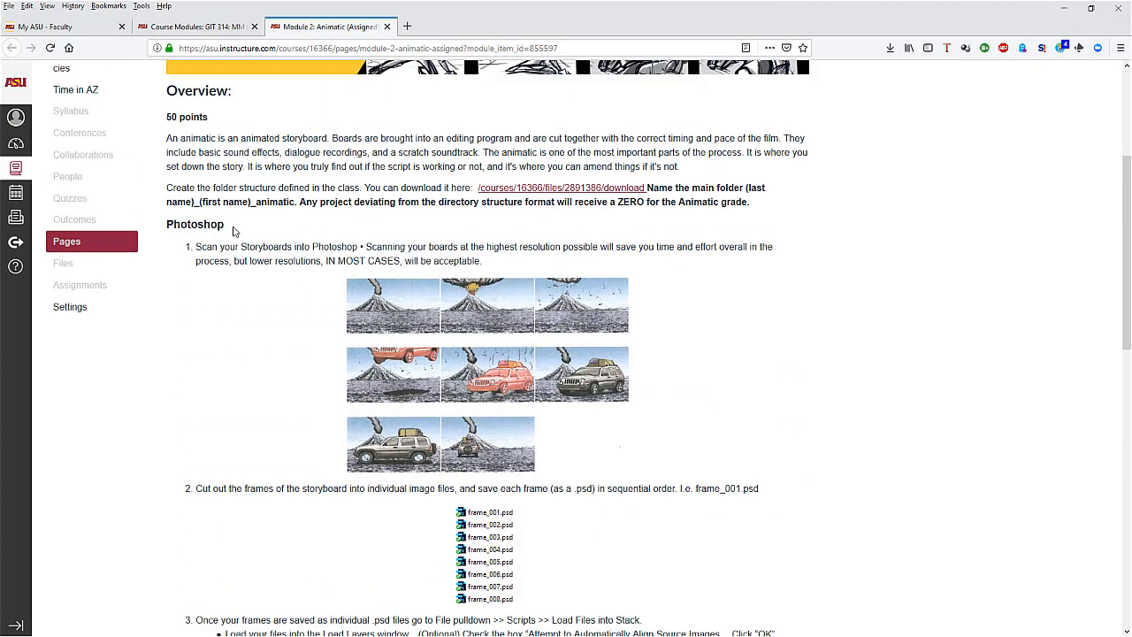